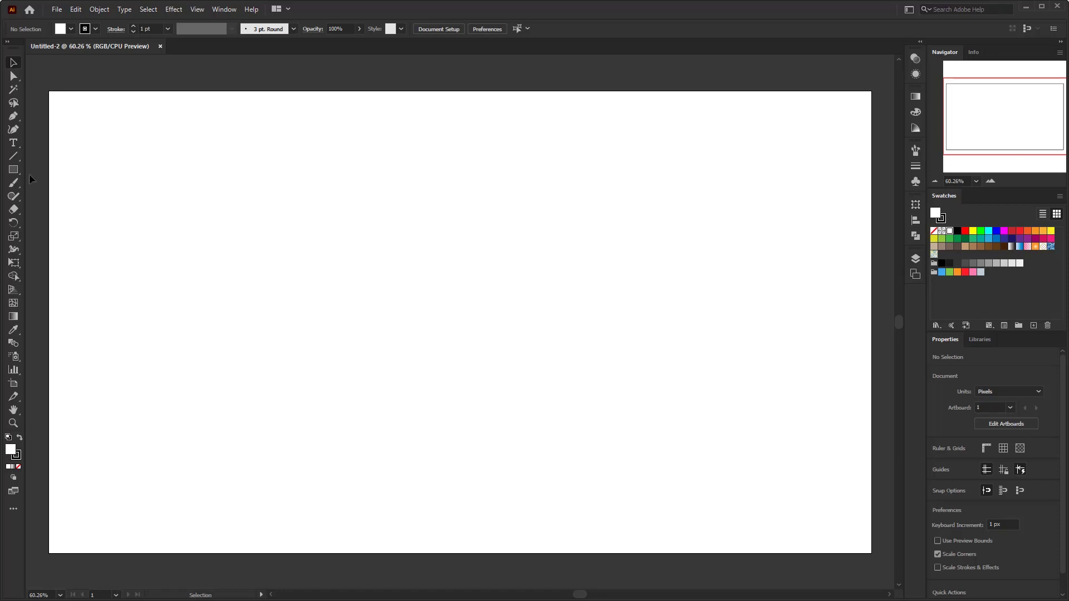
# Draw a 1920 × 1080 px rectangle that covers the whole artboard.
pyautogui.click(14, 171)
pyautogui.click(13, 171)
pyautogui.click(105, 171)
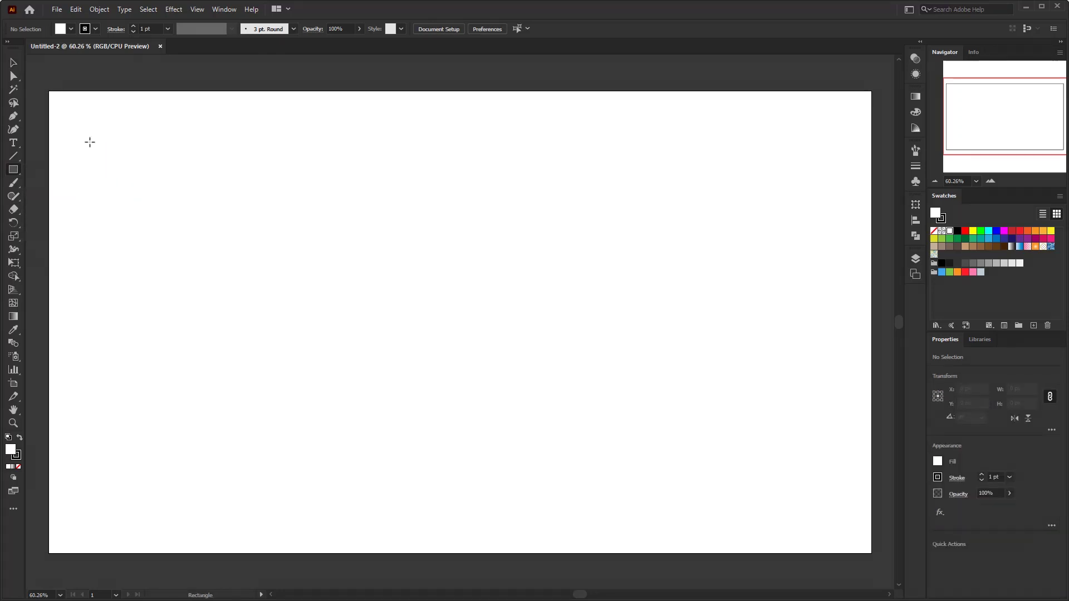
pyautogui.moveTo(49, 92); pyautogui.dragTo(872, 553)
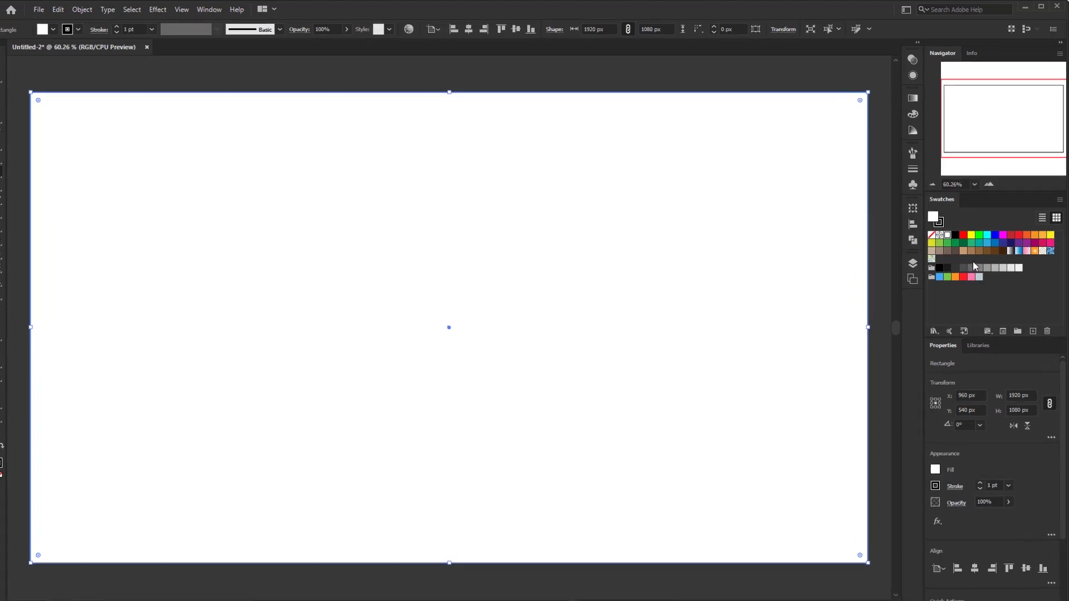
# Fill the rectangle with the white-to-black gradient swatch and make the gradient radial.
pyautogui.click(983, 370)
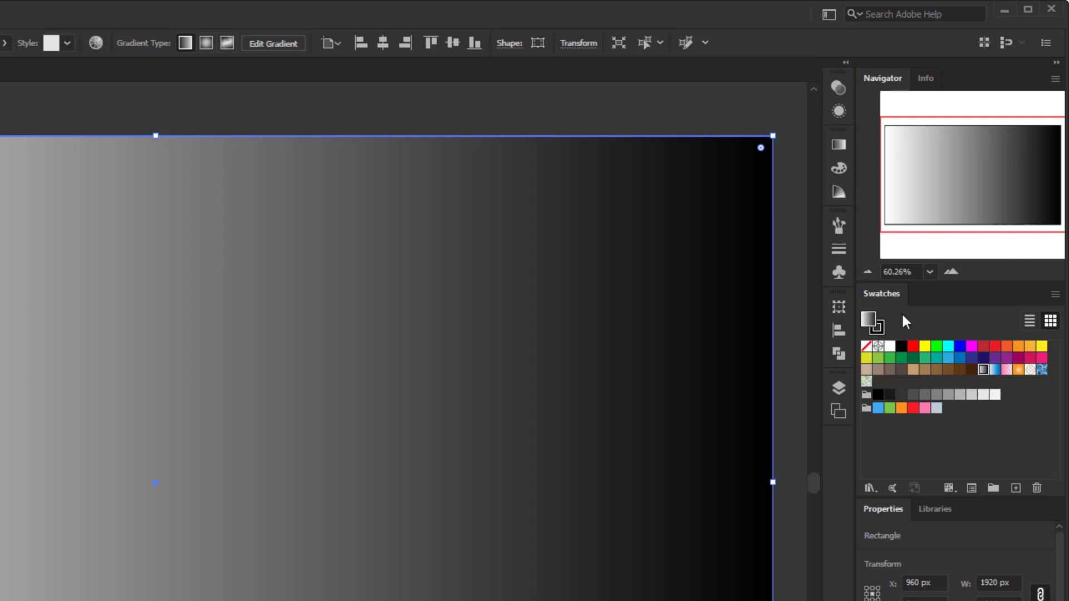
pyautogui.click(839, 145)
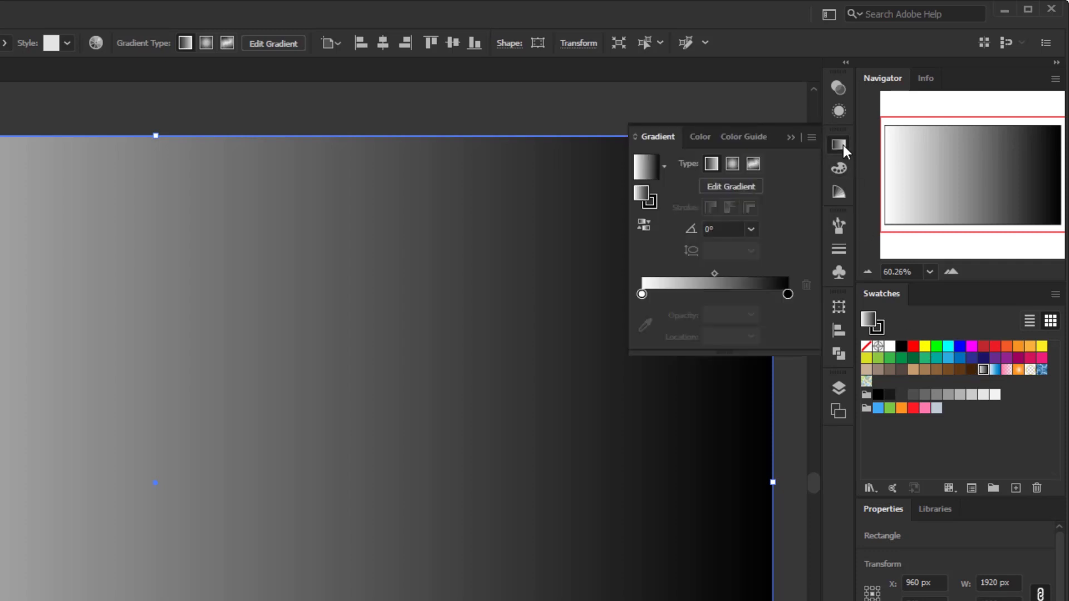
pyautogui.click(733, 165)
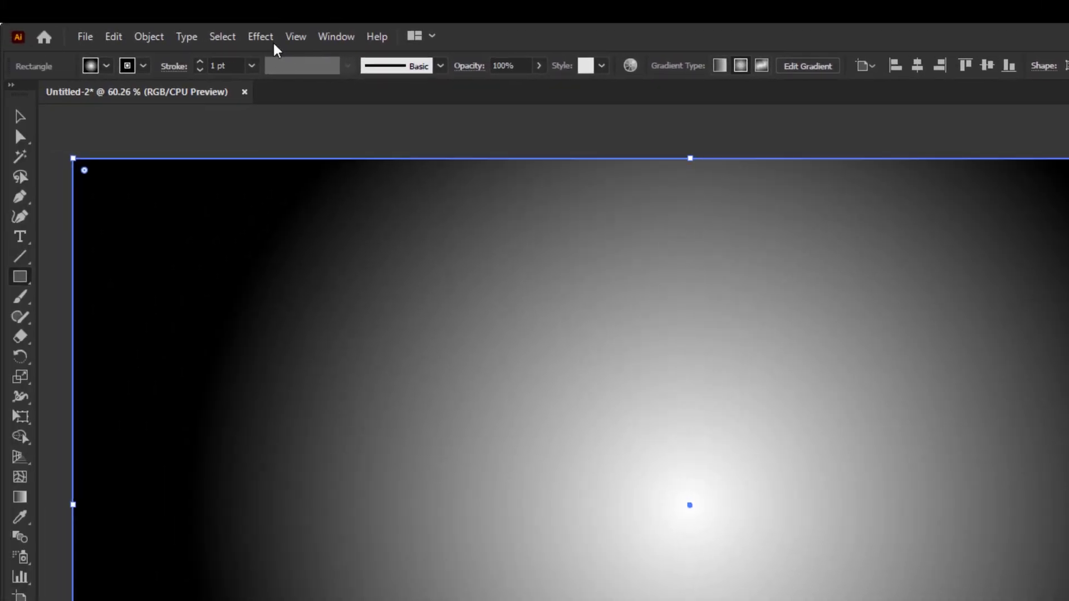
# Apply the Grain texture effect to the rectangle with intensity 45, contrast 100 and the Vertical grain type.
pyautogui.click(260, 37)
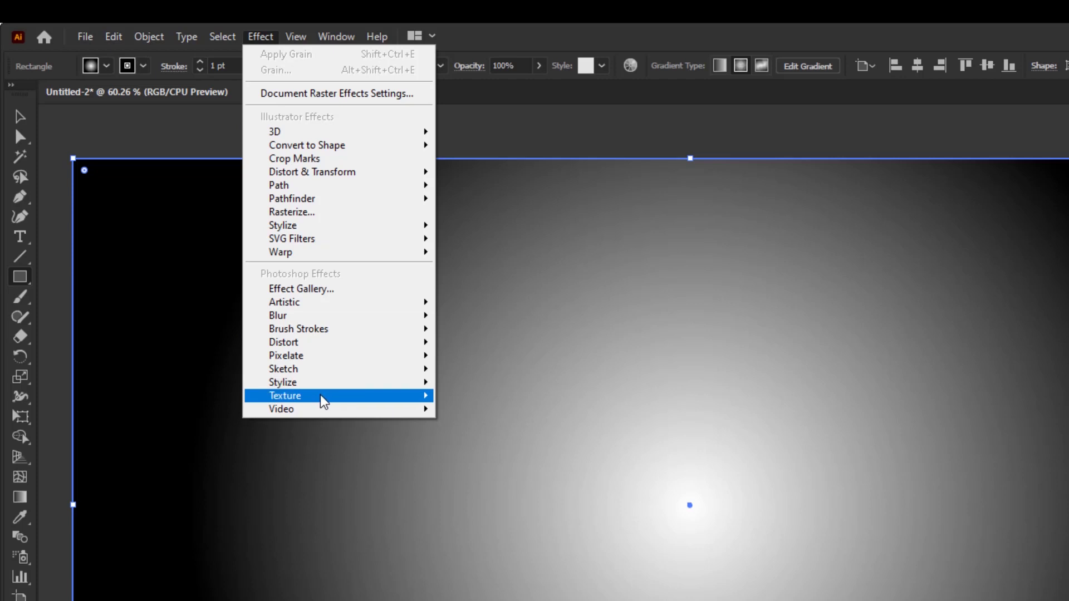
pyautogui.moveTo(388, 406)
pyautogui.click(511, 416)
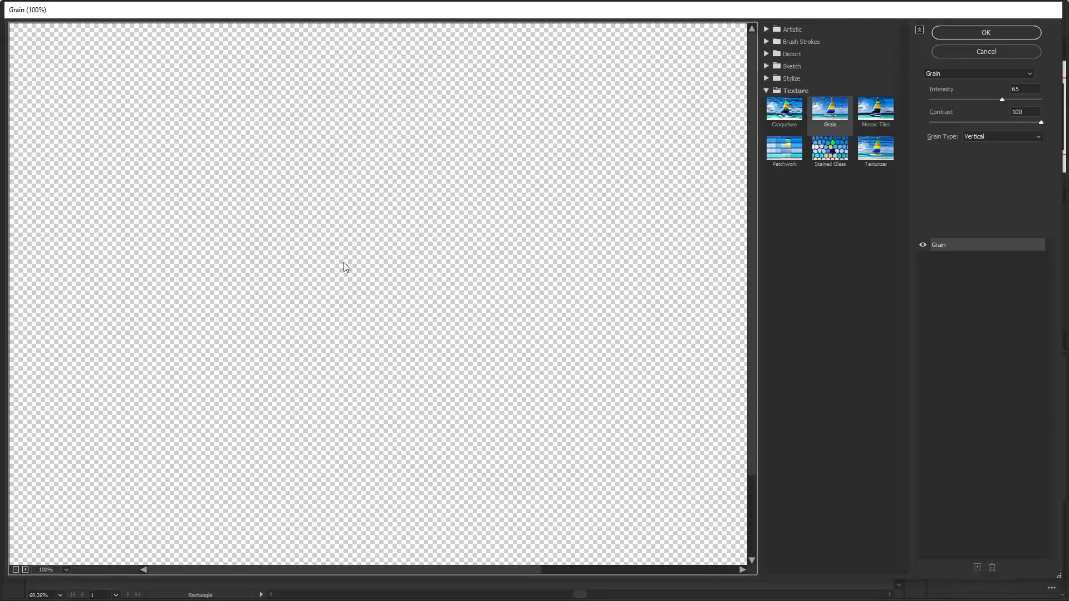
pyautogui.moveTo(345, 267); pyautogui.dragTo(401, 258)
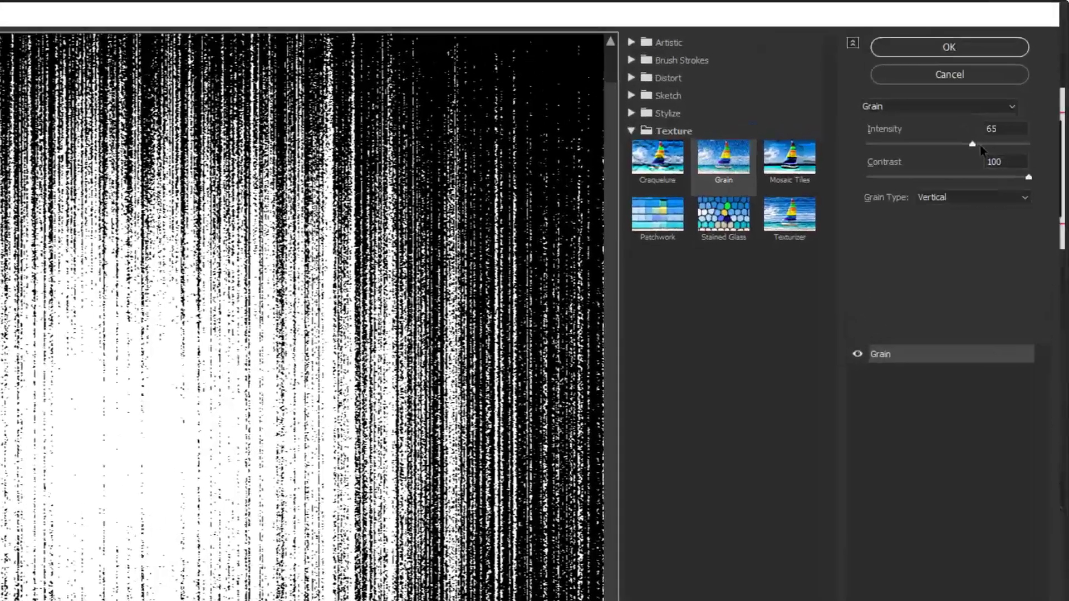
pyautogui.click(1001, 94)
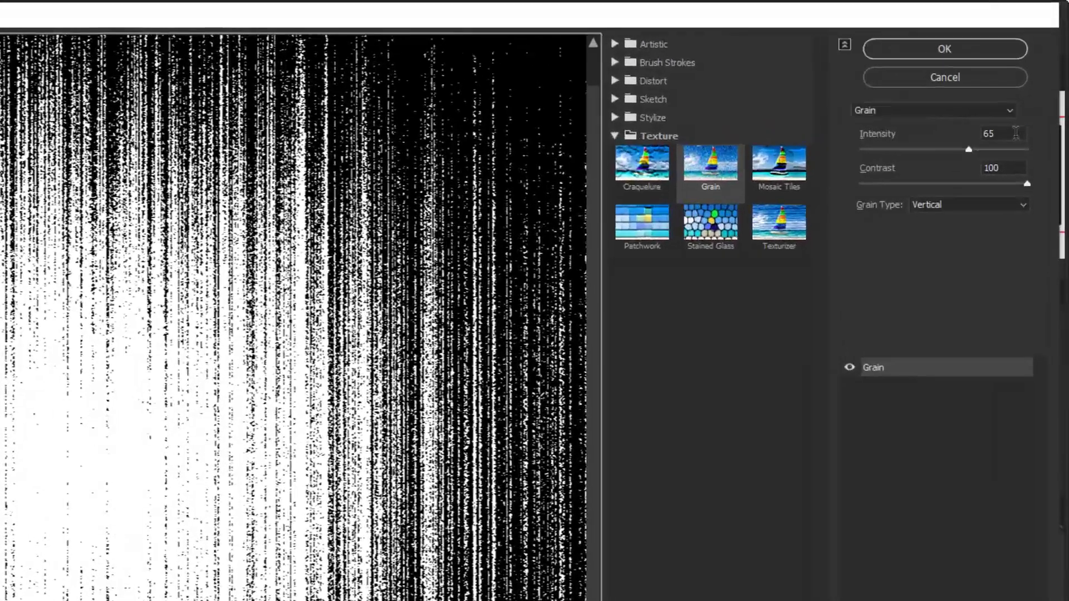
pyautogui.write('45')
pyautogui.click(1012, 170)
pyautogui.click(955, 206)
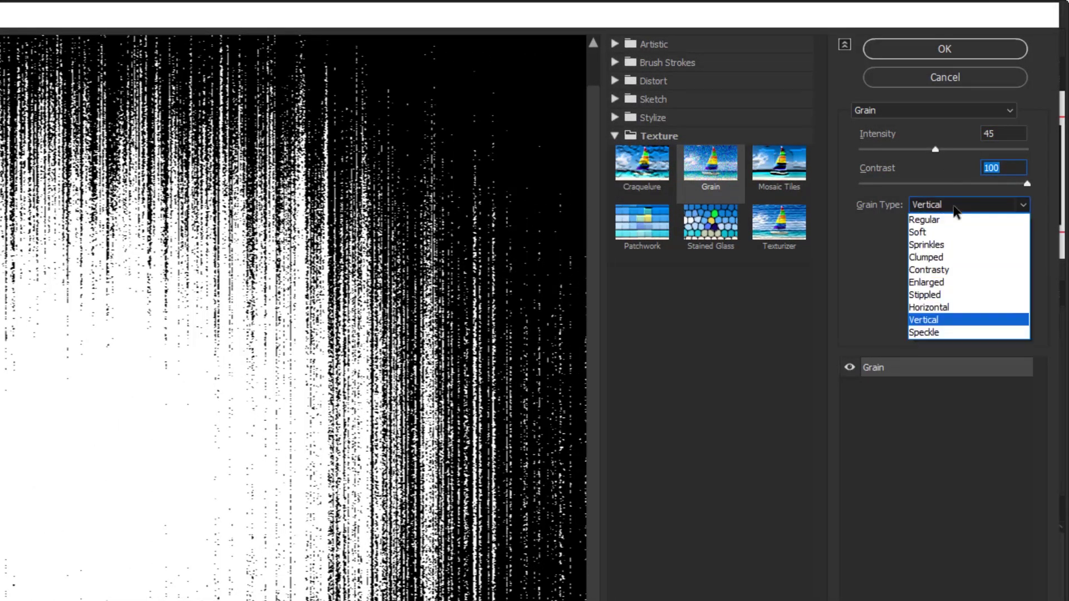
pyautogui.click(969, 319)
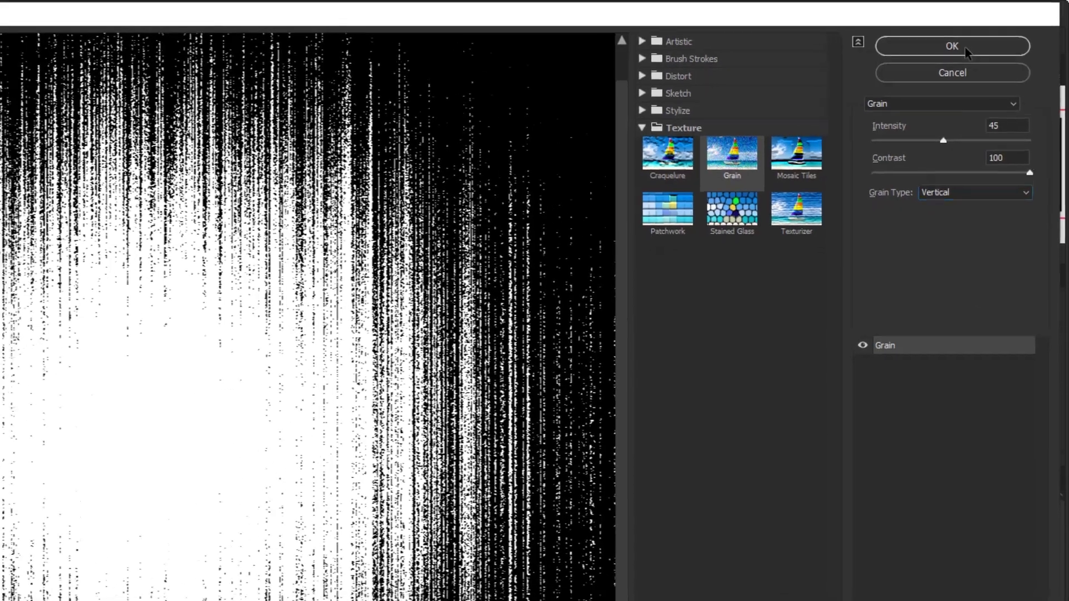
pyautogui.click(958, 49)
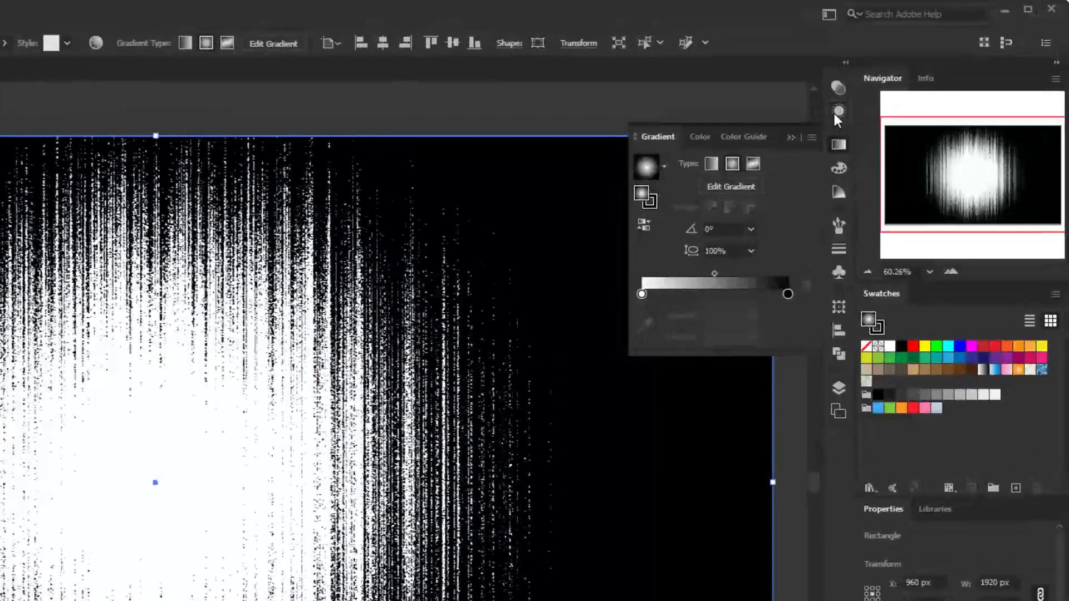
# Examine the rectangle's fill and Grain effect in its appearance attributes, and collapse the stroke and fill details.
pyautogui.click(834, 112)
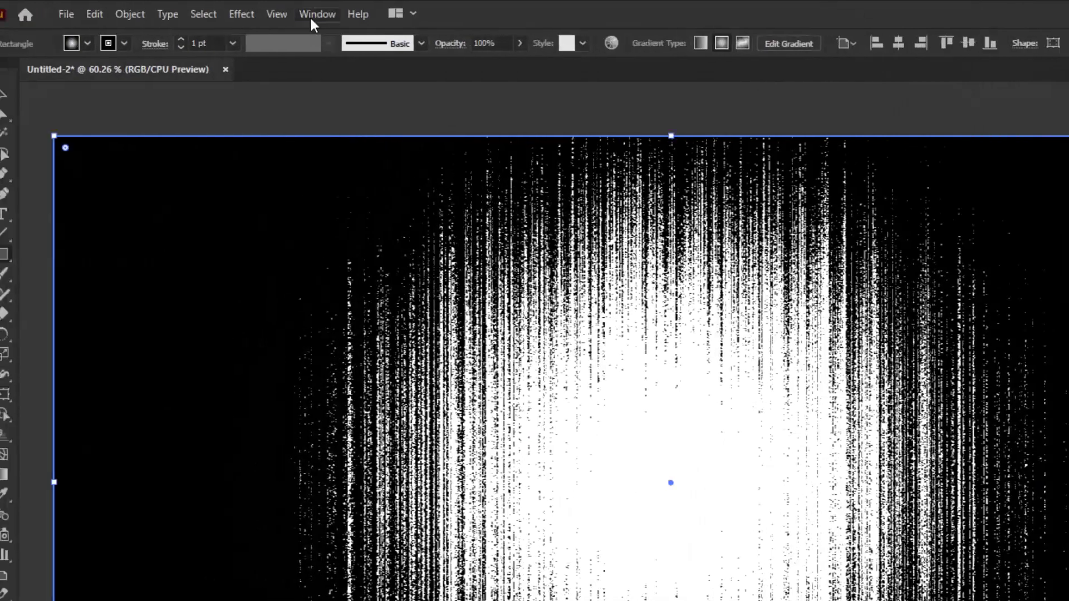
pyautogui.click(315, 14)
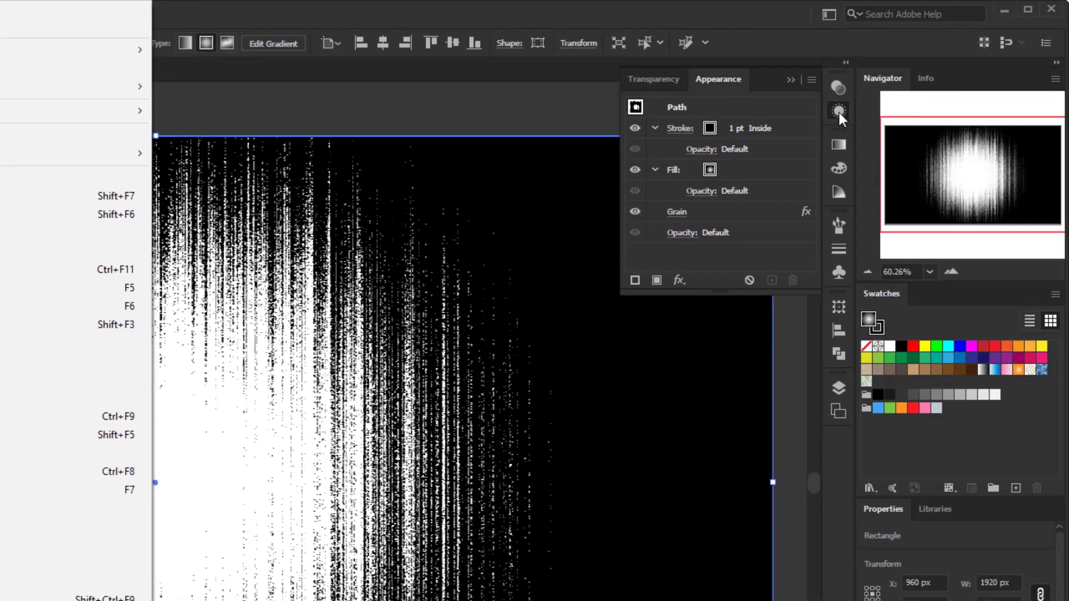
pyautogui.click(839, 112)
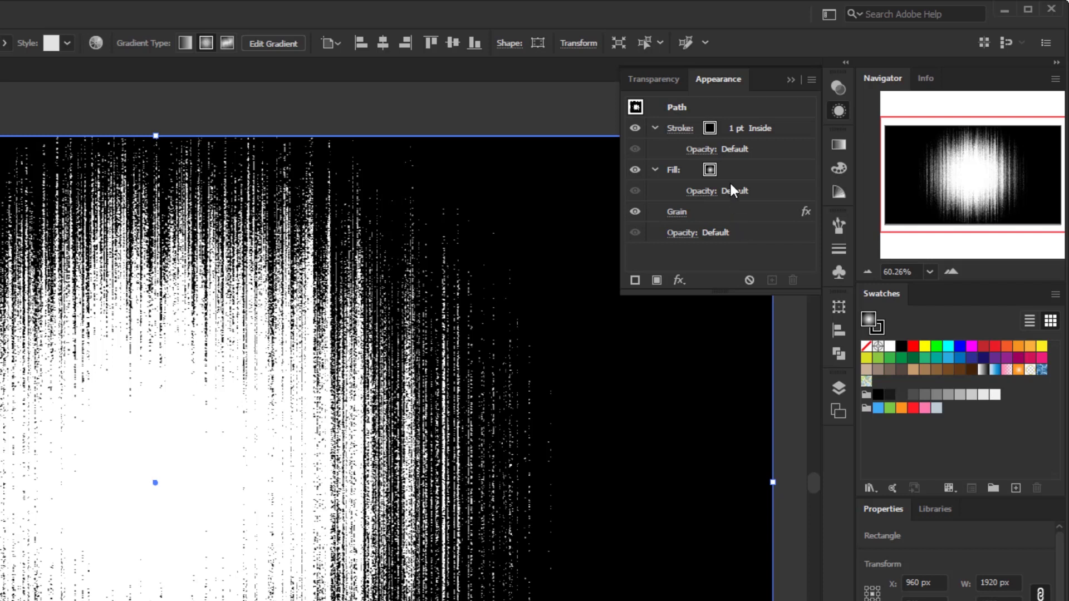
pyautogui.click(779, 170)
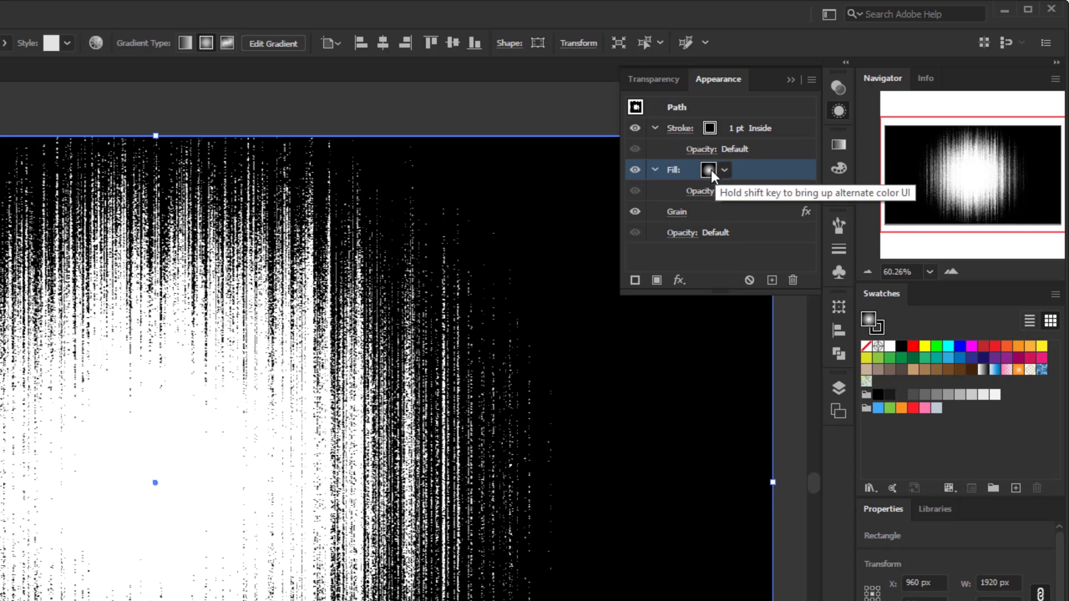
pyautogui.click(714, 218)
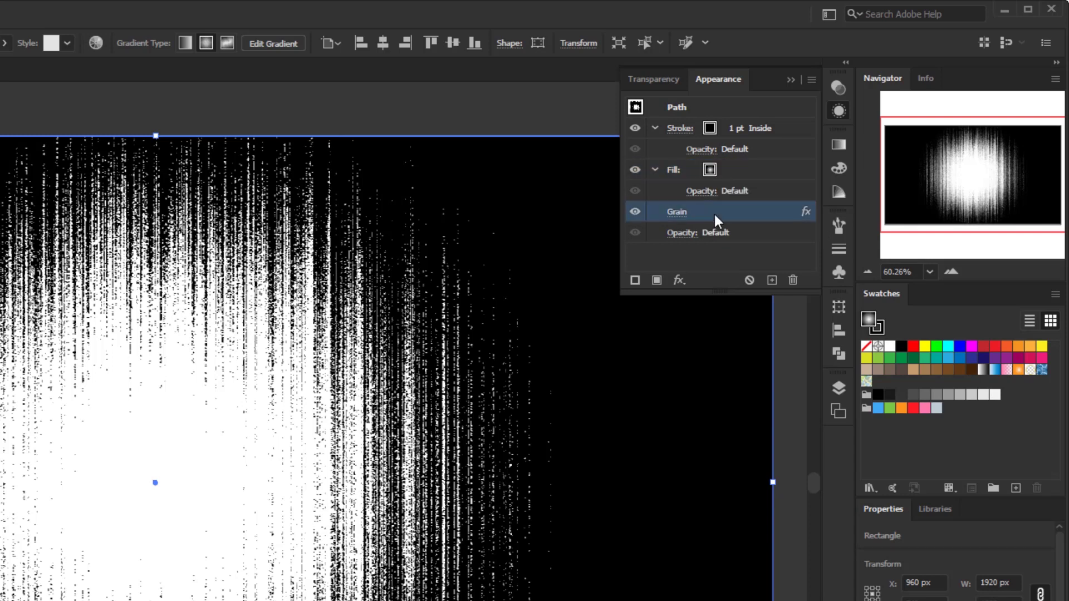
pyautogui.click(654, 170)
pyautogui.click(655, 127)
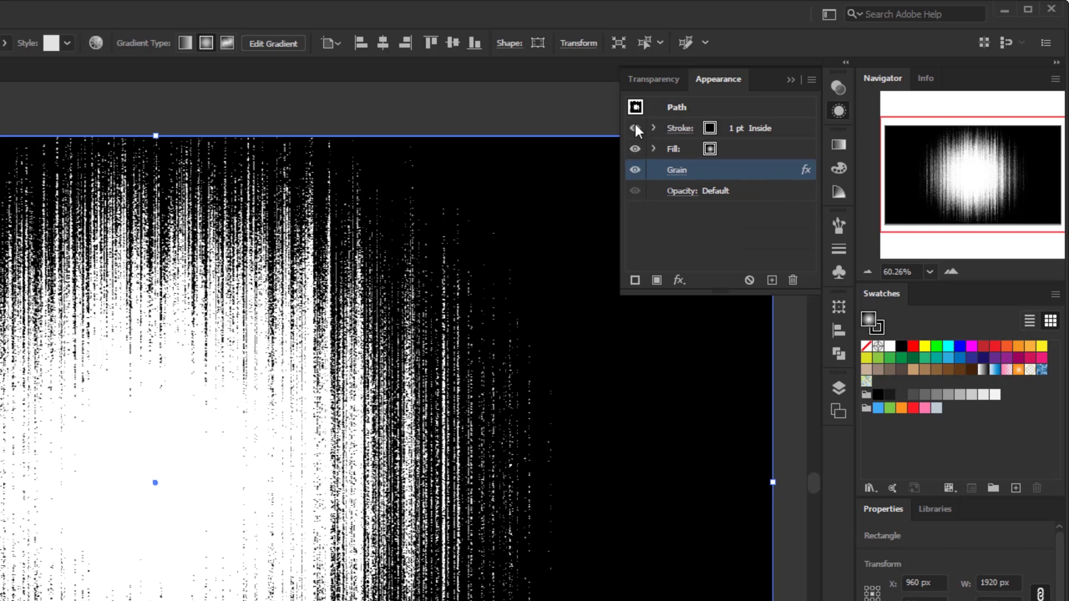
pyautogui.click(652, 224)
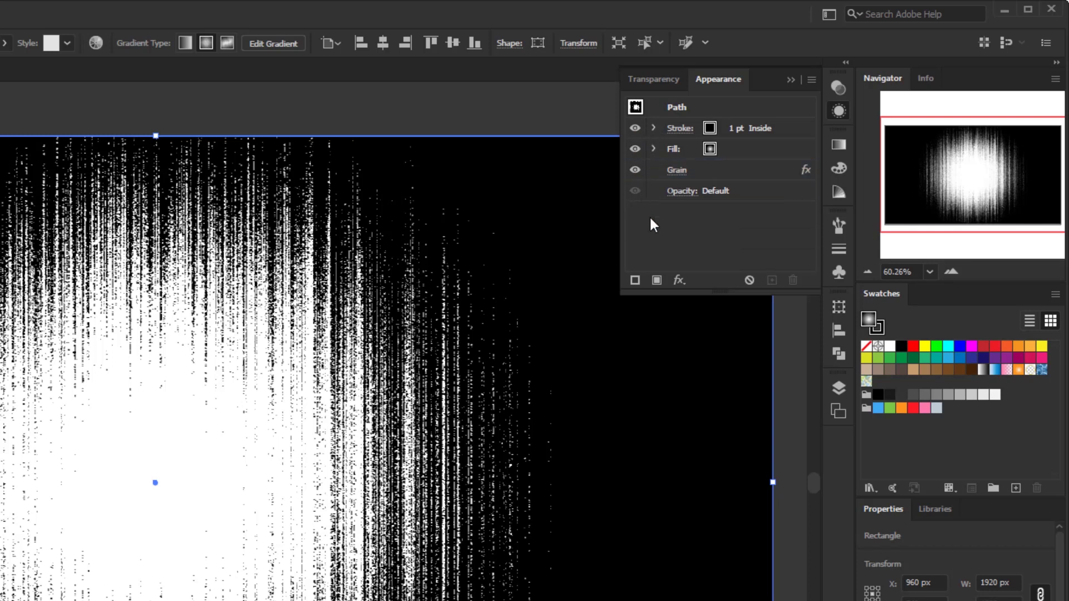
# Reshape the radial gradient into a white ring between two black stops, with the Grain effect hidden only during the edit.
pyautogui.click(636, 170)
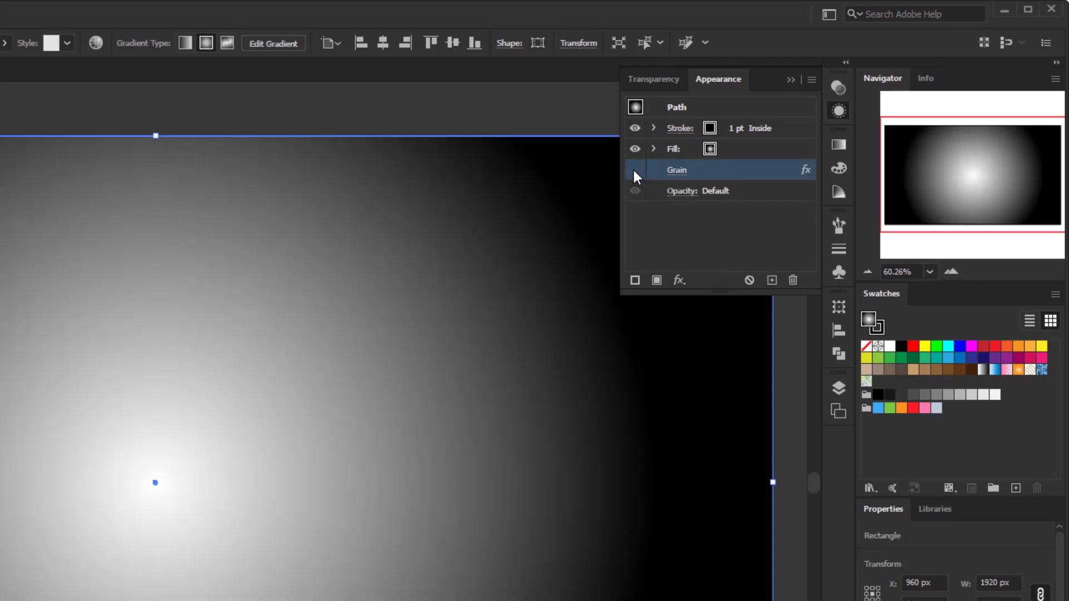
pyautogui.click(839, 144)
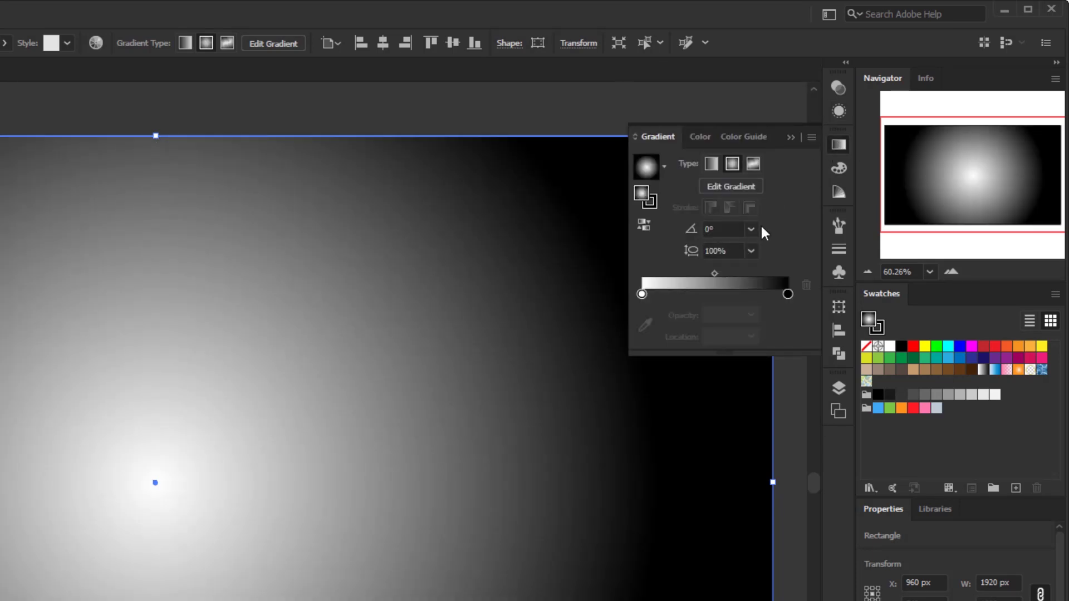
pyautogui.moveTo(642, 293); pyautogui.dragTo(679, 293)
pyautogui.moveTo(788, 294); pyautogui.dragTo(748, 294)
pyautogui.click(840, 112)
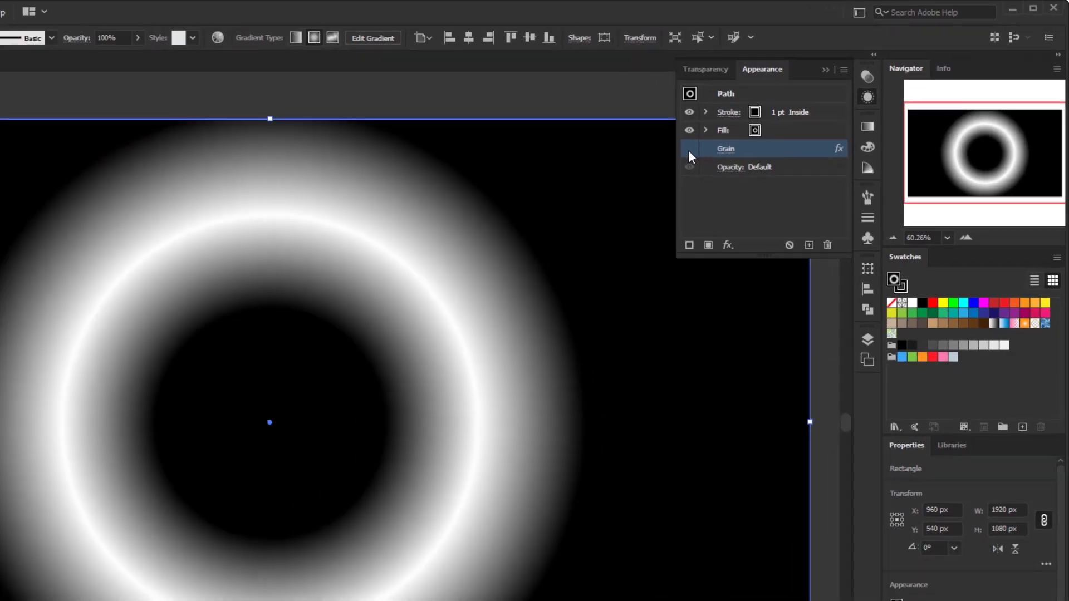
pyautogui.click(635, 171)
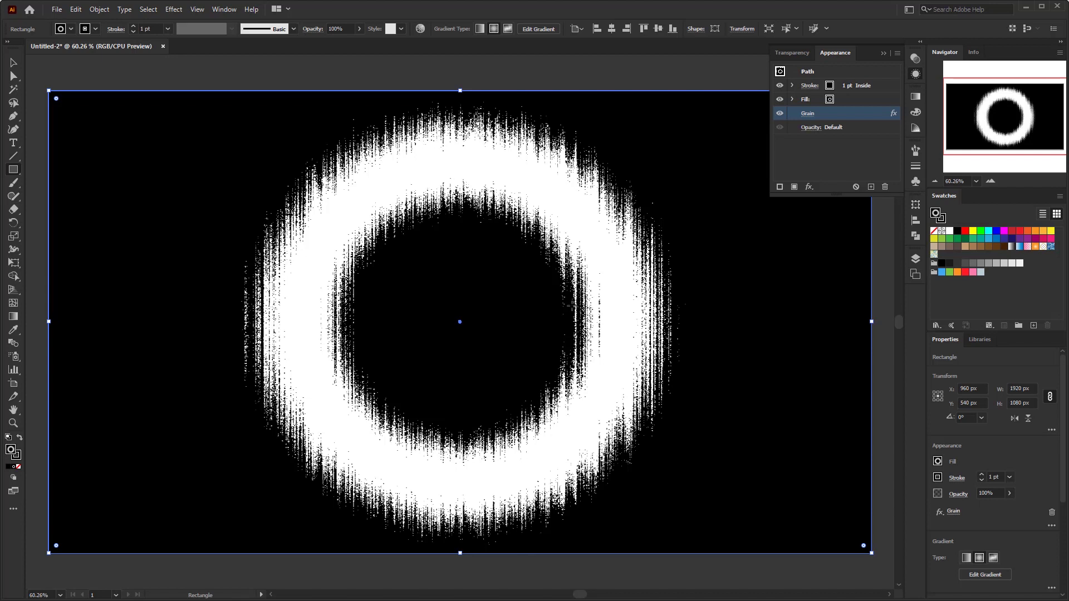
pyautogui.click(810, 117)
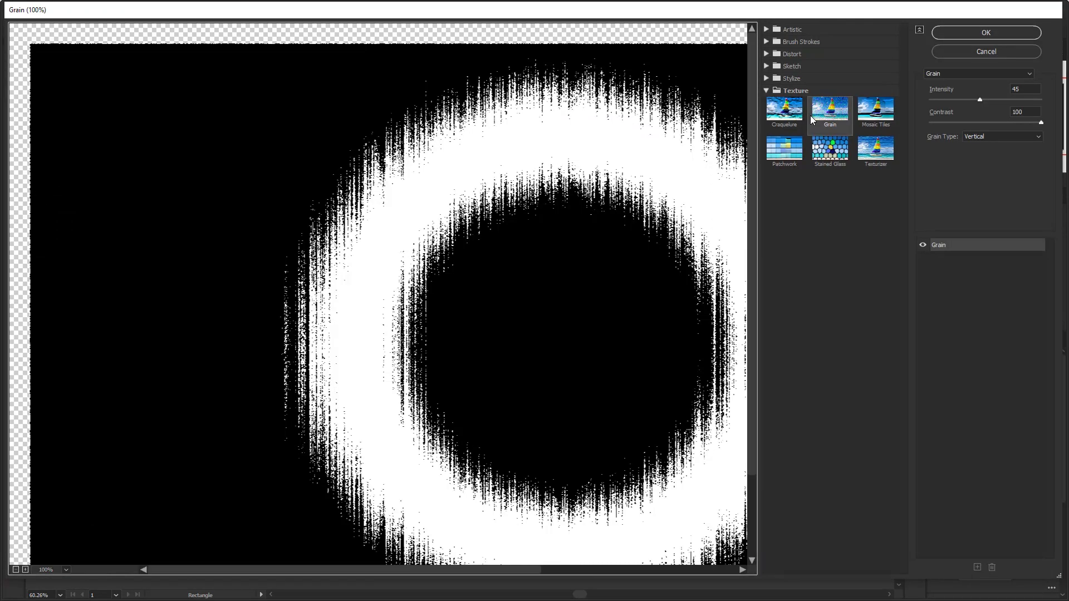
pyautogui.moveTo(592, 360); pyautogui.dragTo(445, 323)
pyautogui.click(1010, 52)
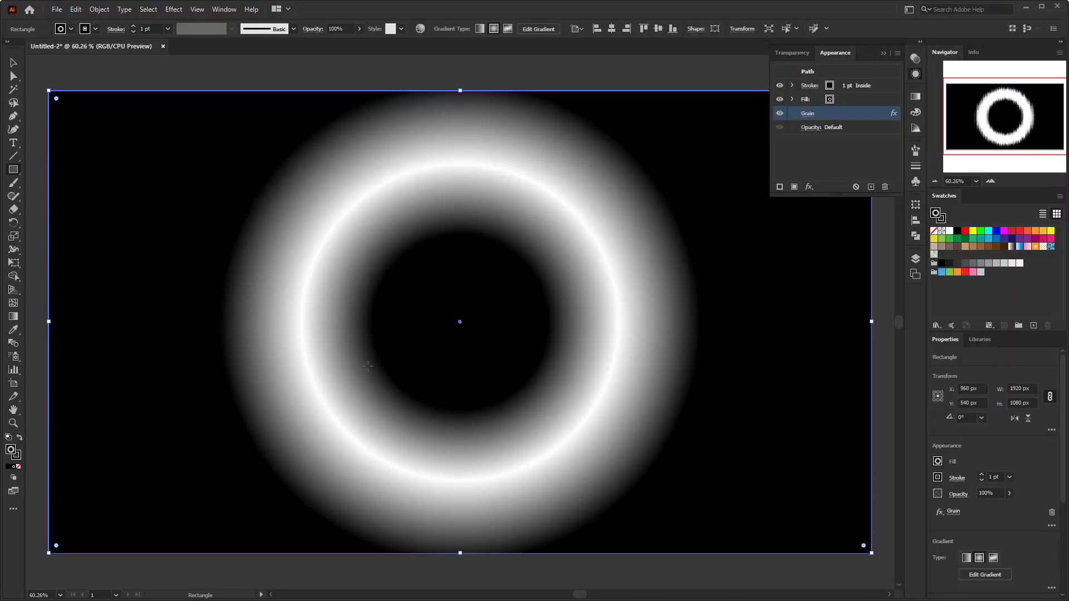
pyautogui.moveTo(387, 469); pyautogui.dragTo(657, 478)
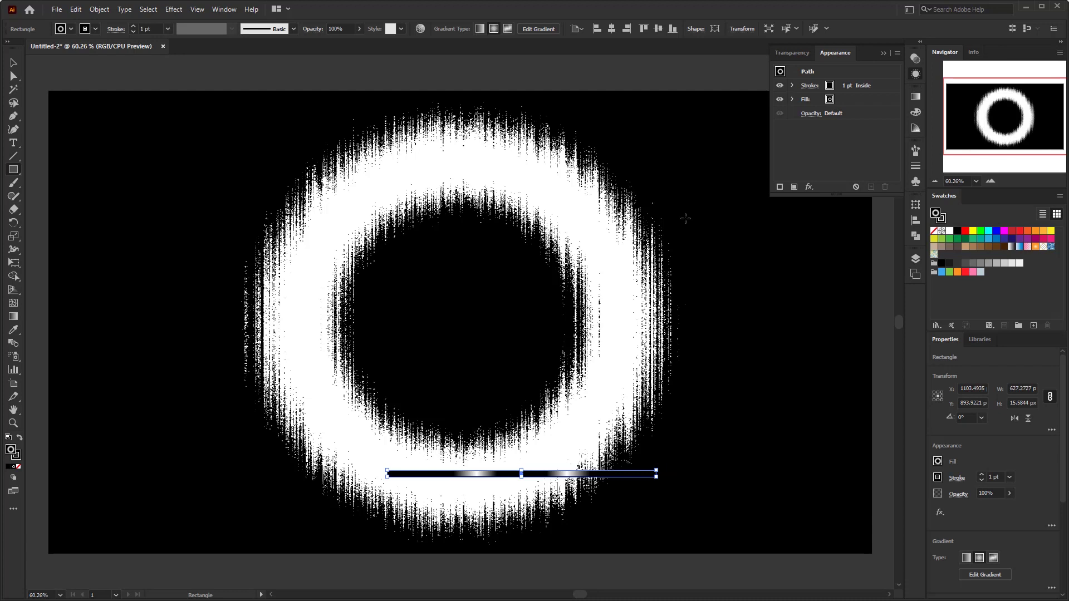
pyautogui.hotkey('ctrl', 'z')
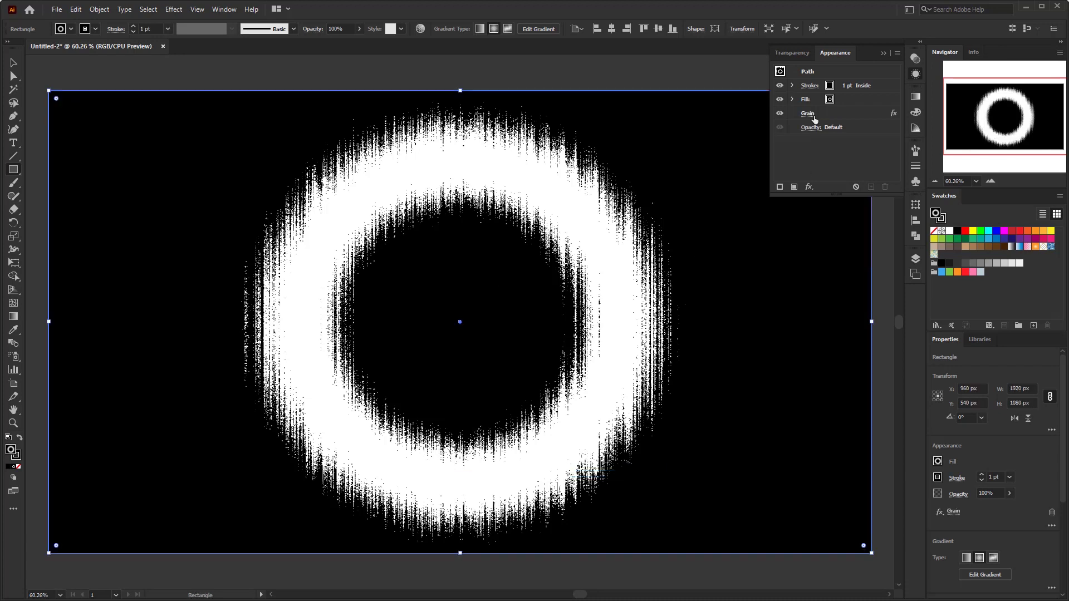
# Raise the intensity of the rectangle's existing Grain effect to 65 and check the ring in the preview.
pyautogui.click(814, 116)
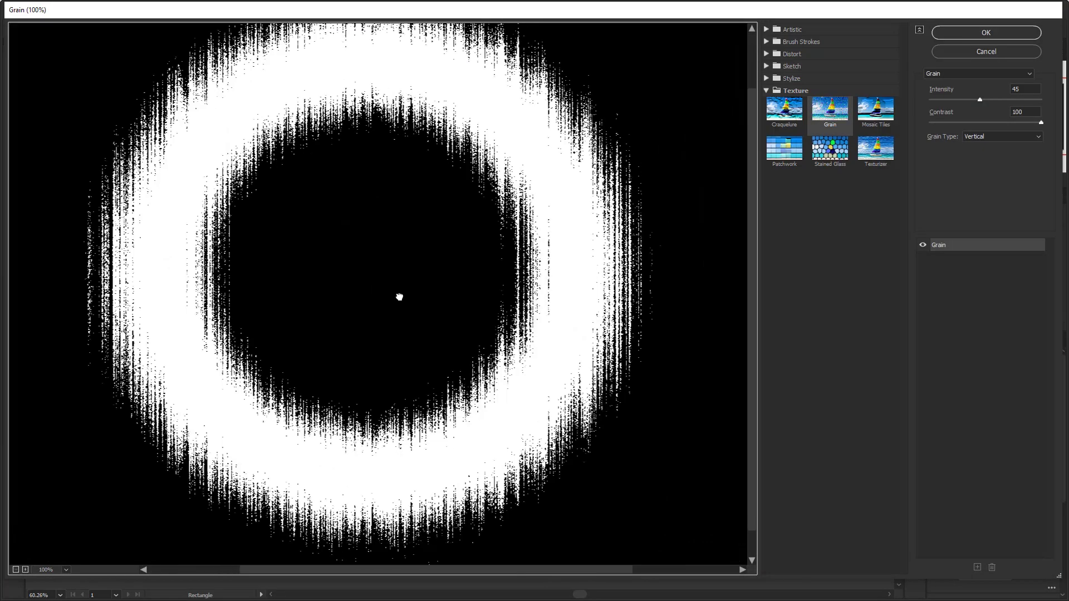
pyautogui.moveTo(399, 297); pyautogui.dragTo(461, 341)
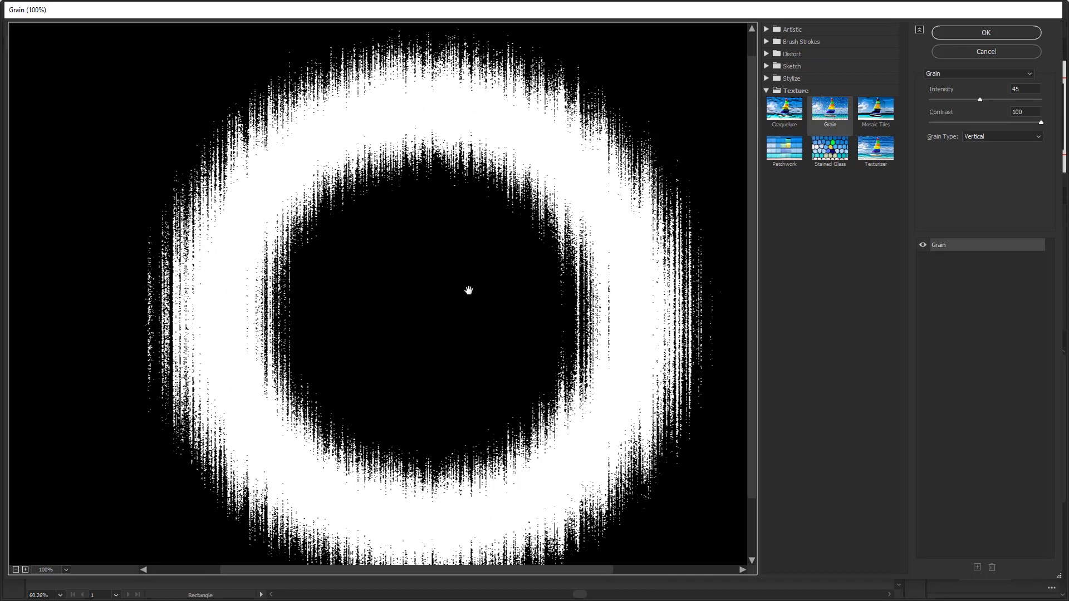
pyautogui.moveTo(431, 267); pyautogui.dragTo(411, 284)
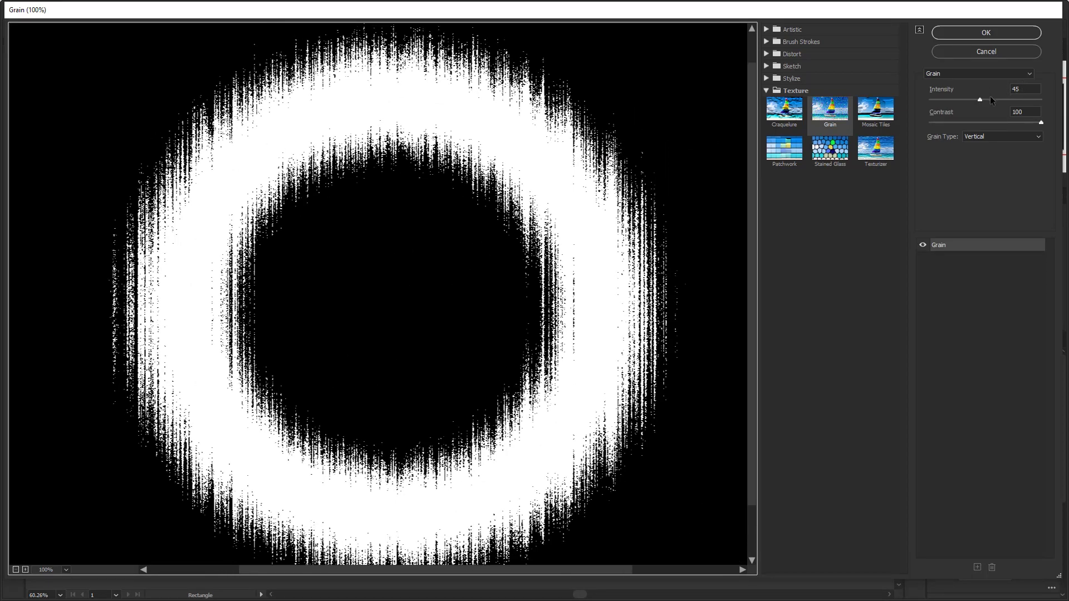
pyautogui.click(982, 99)
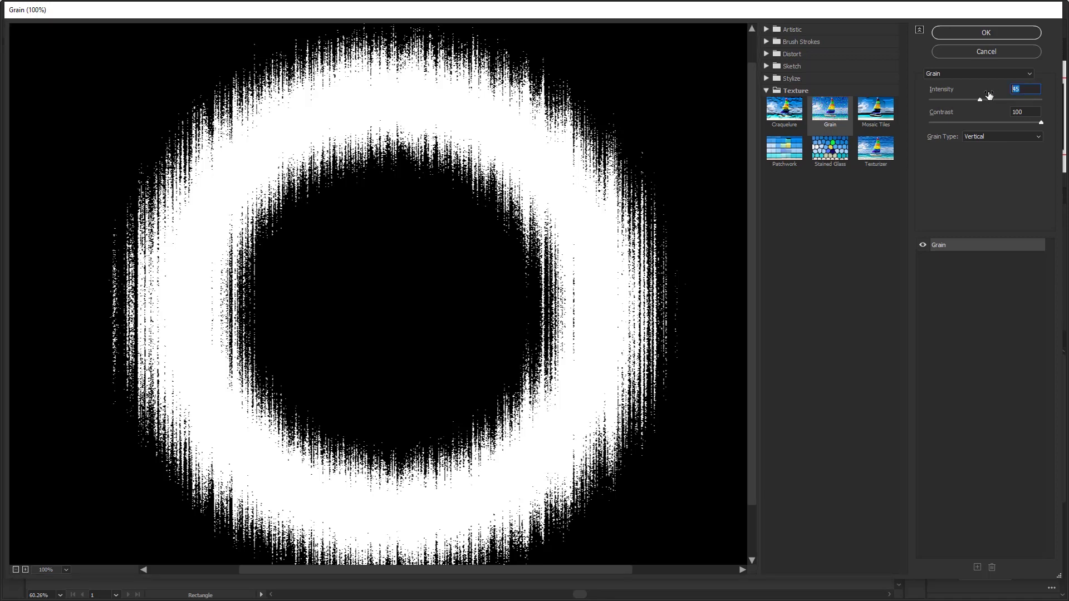
pyautogui.moveTo(984, 98); pyautogui.dragTo(1002, 105)
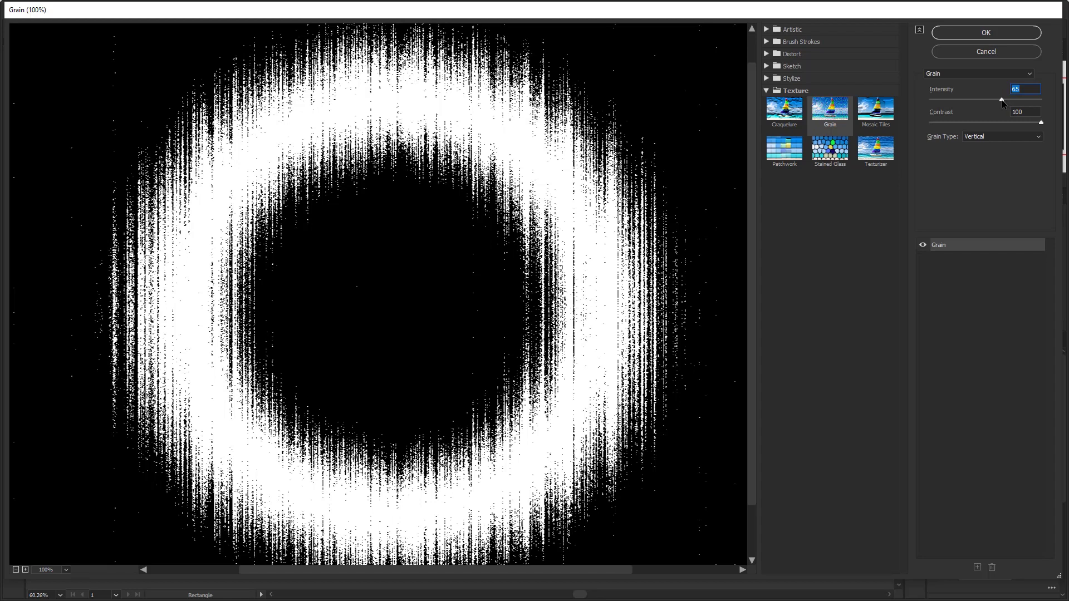
pyautogui.click(407, 257)
pyautogui.moveTo(406, 257); pyautogui.dragTo(405, 287)
pyautogui.moveTo(511, 289); pyautogui.dragTo(521, 315)
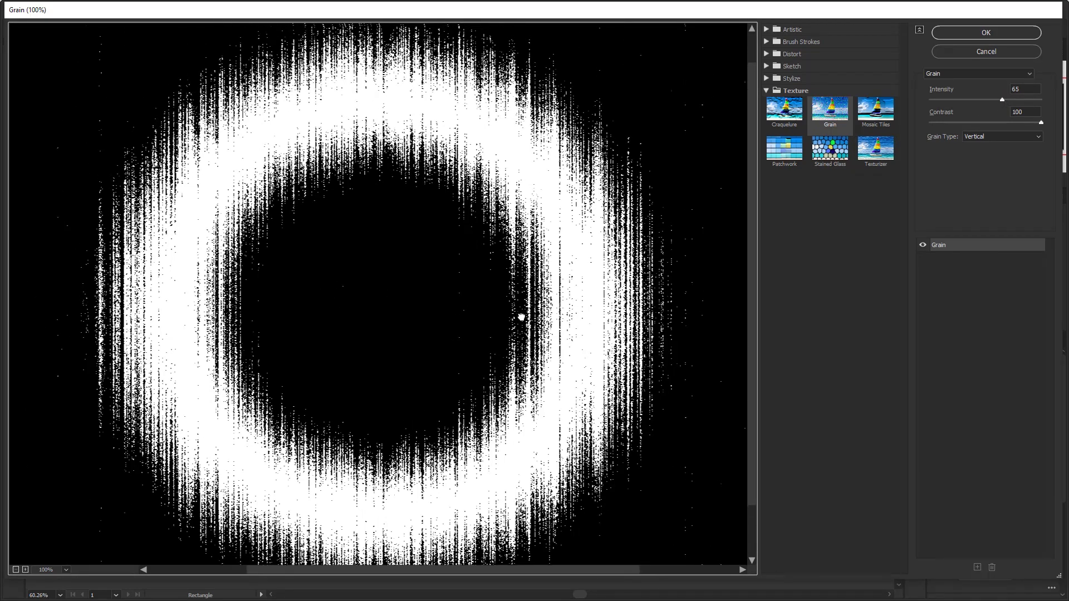
pyautogui.click(963, 35)
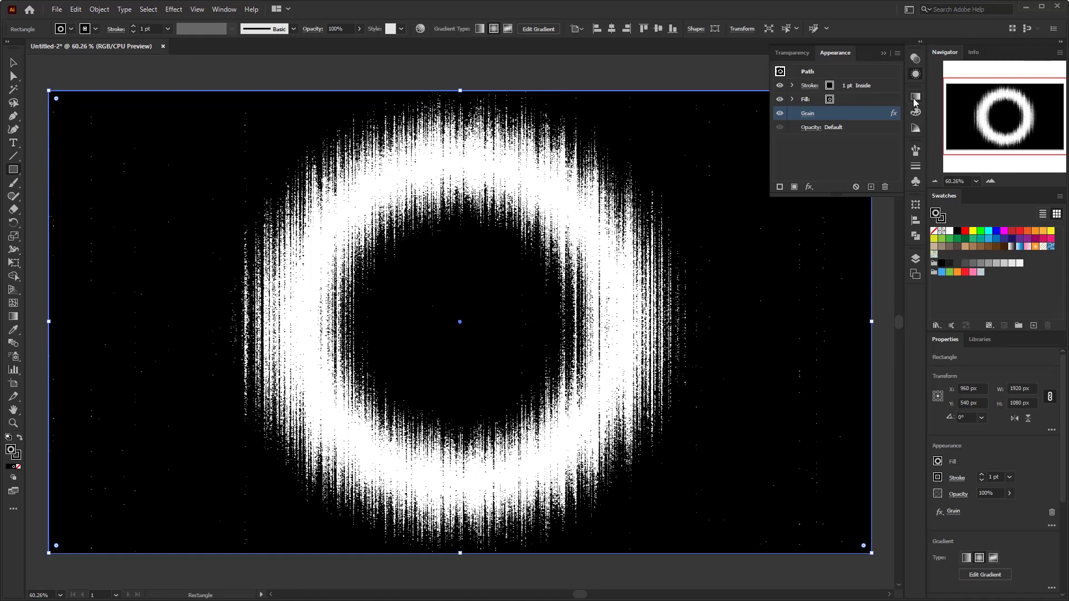
# Open the colour swatches for the white middle stop of the rectangle's radial gradient.
pyautogui.click(915, 98)
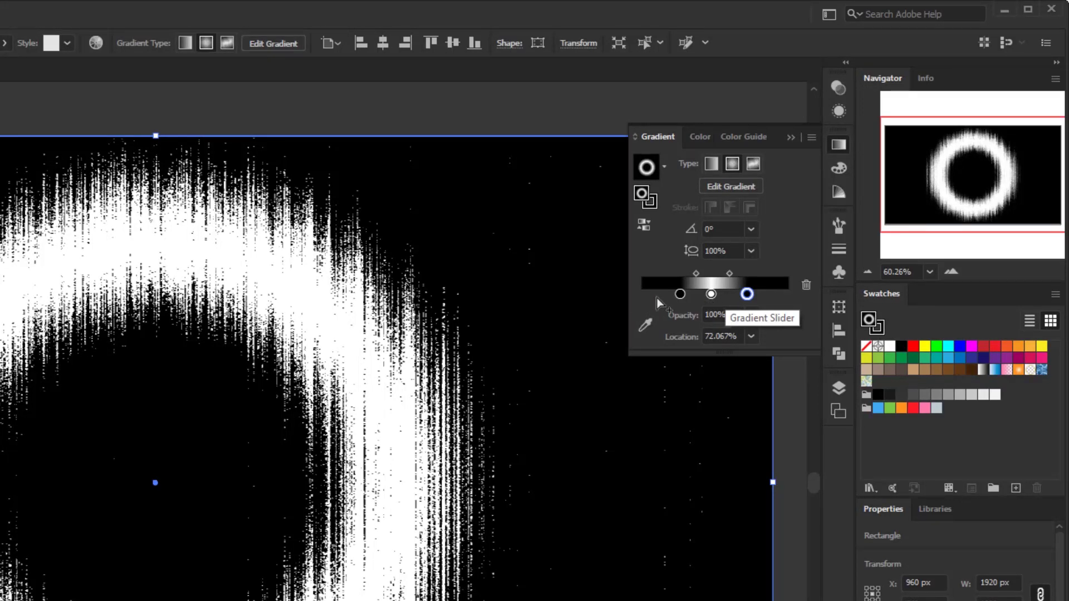
pyautogui.click(680, 294)
pyautogui.click(712, 294)
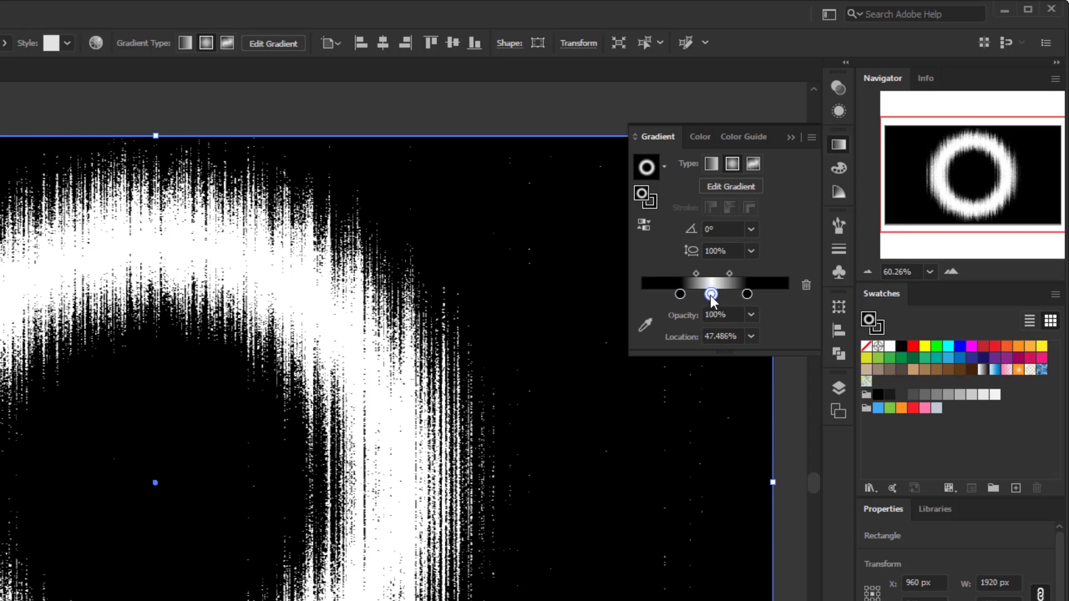
pyautogui.click(746, 294)
pyautogui.click(711, 294)
pyautogui.doubleClick(711, 294)
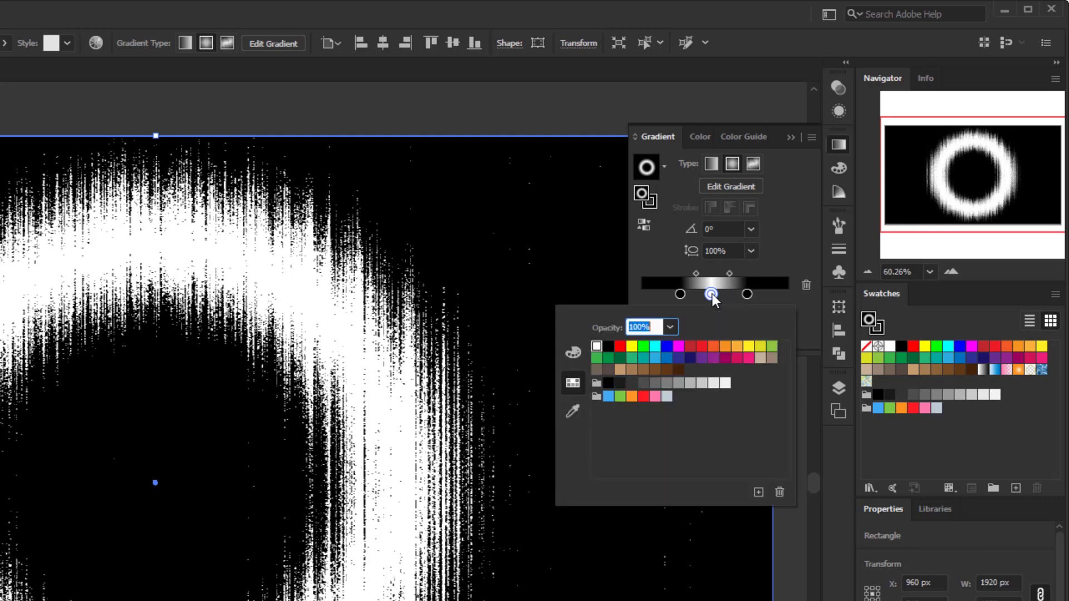
# Try several darker and lighter grey swatches on the middle gradient stop to compare the ring's grain density.
pyautogui.click(680, 383)
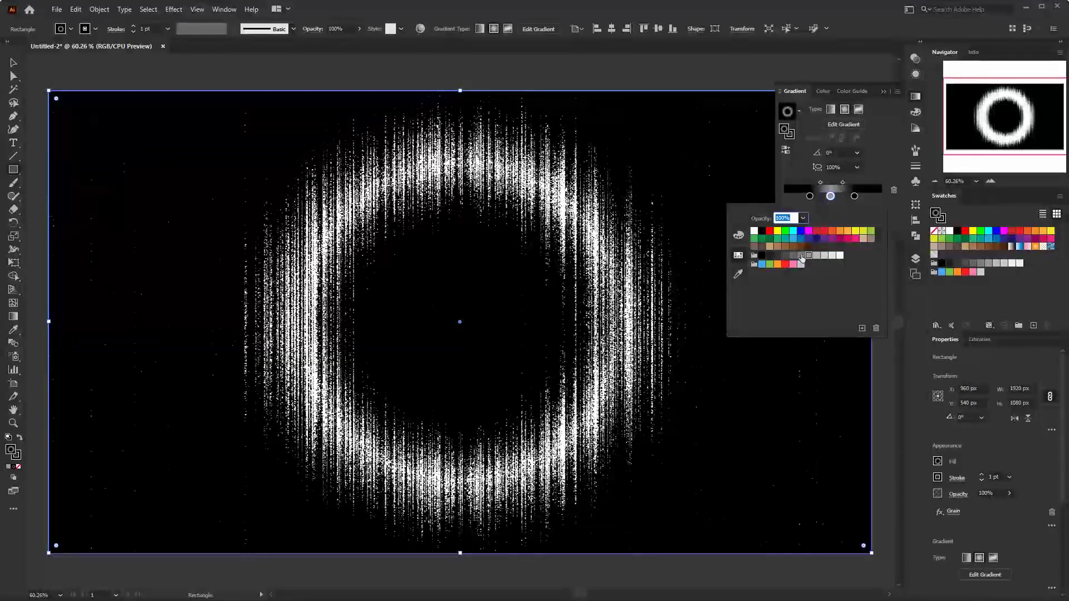
pyautogui.click(802, 256)
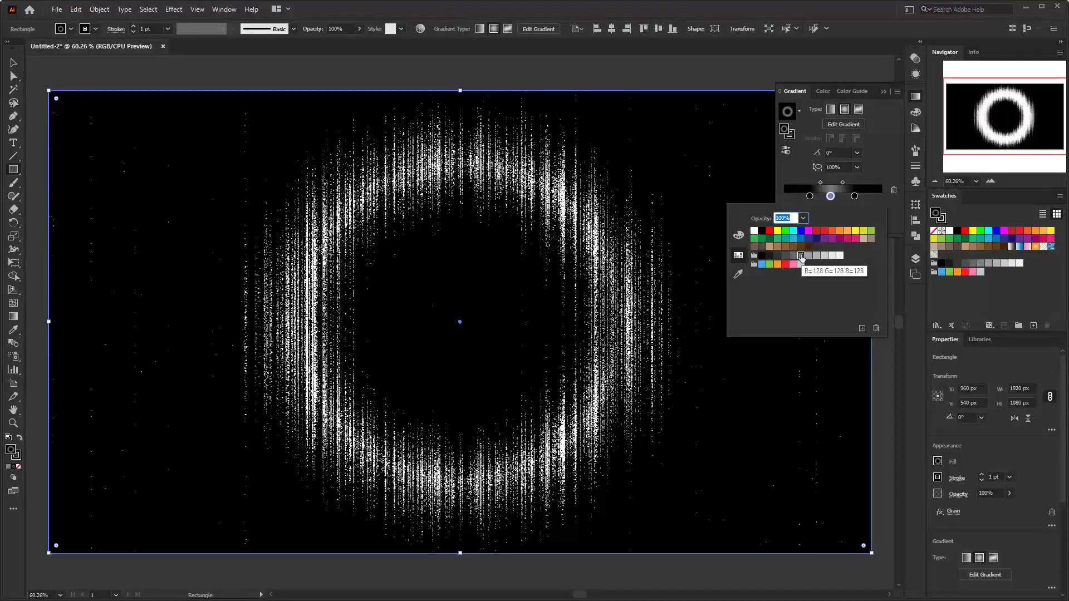
pyautogui.click(794, 256)
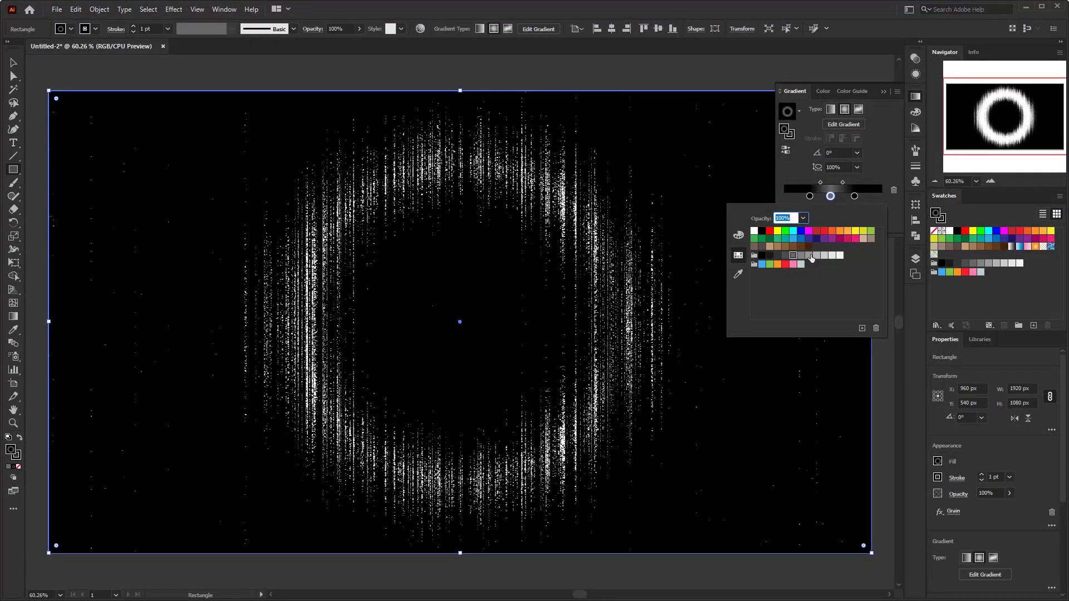
pyautogui.click(817, 257)
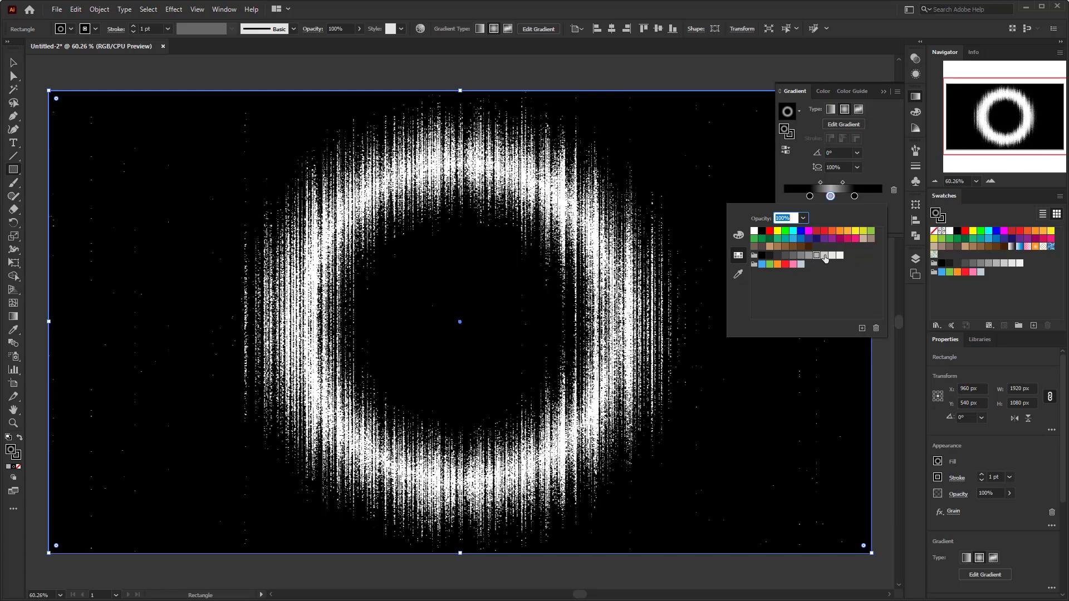
pyautogui.click(824, 256)
pyautogui.click(786, 255)
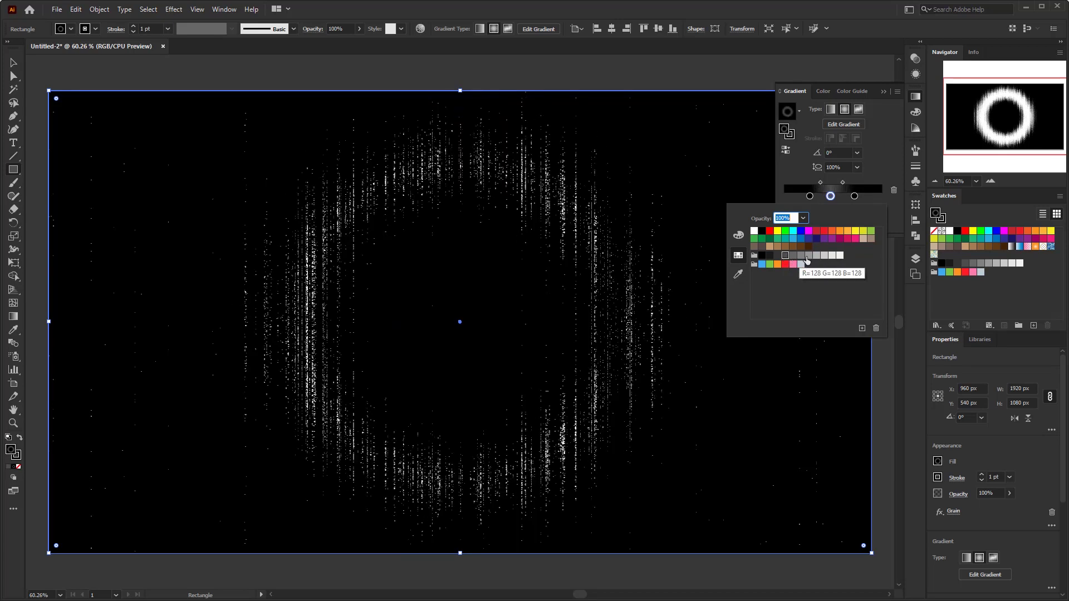
pyautogui.click(809, 256)
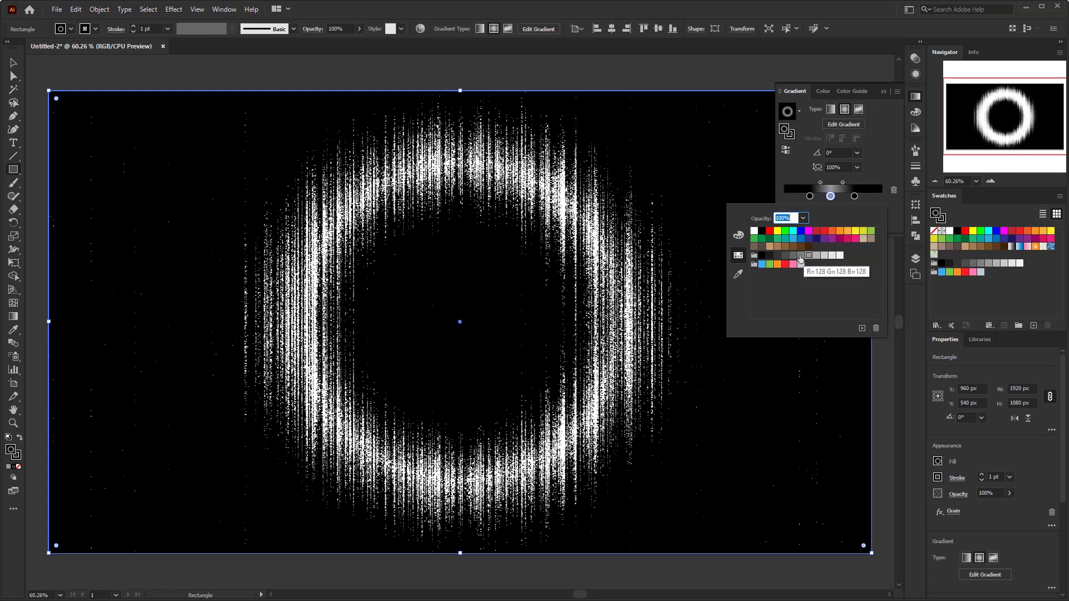
# Try pale blue, beige, yellow and orange swatches on the middle gradient stop, and settle on the light green one.
pyautogui.click(801, 265)
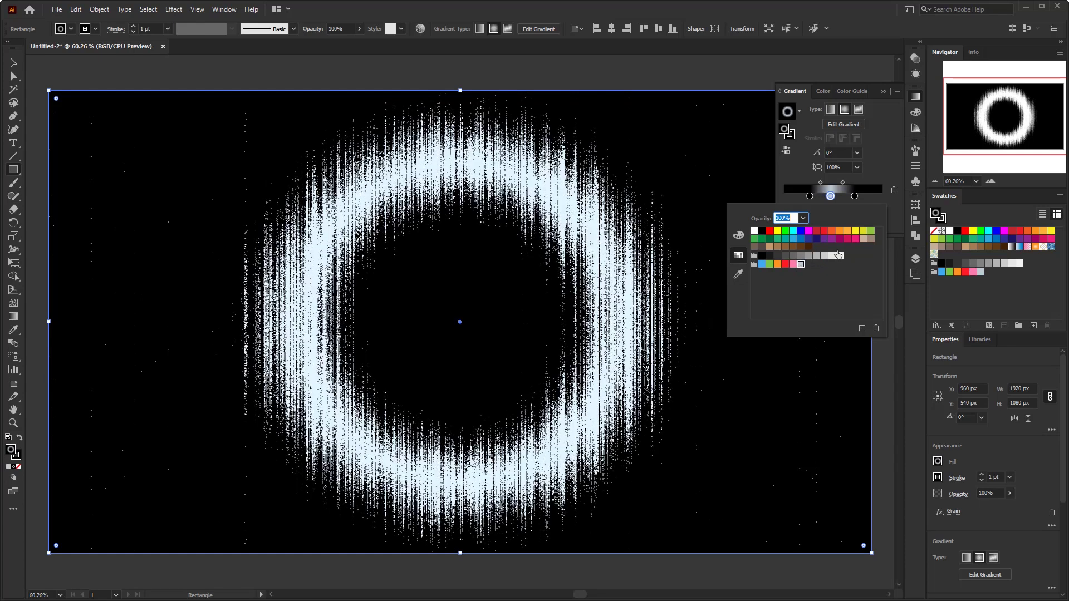
pyautogui.click(863, 238)
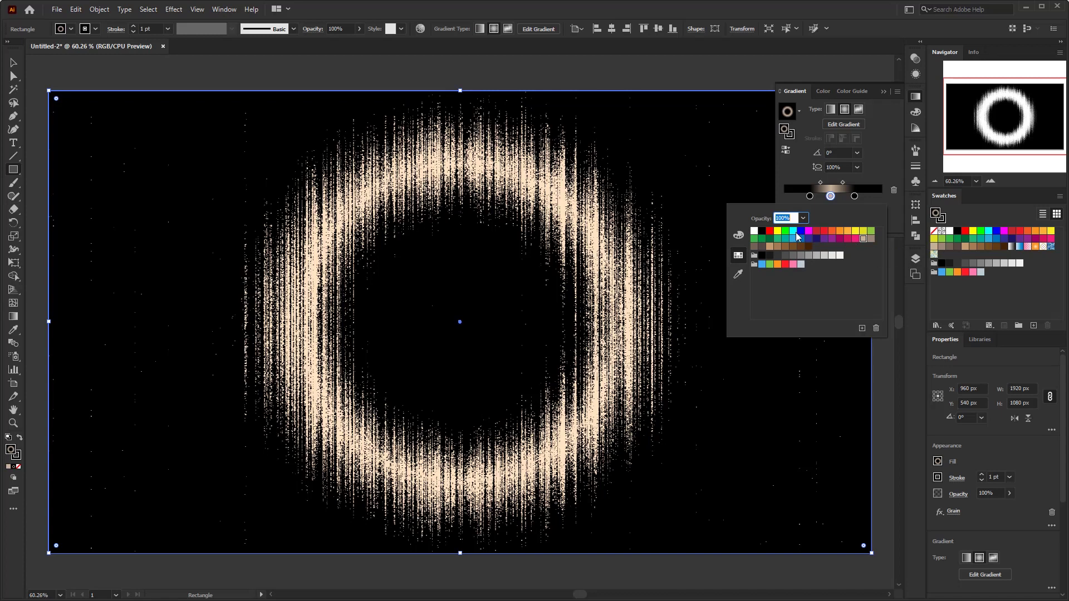
pyautogui.click(777, 232)
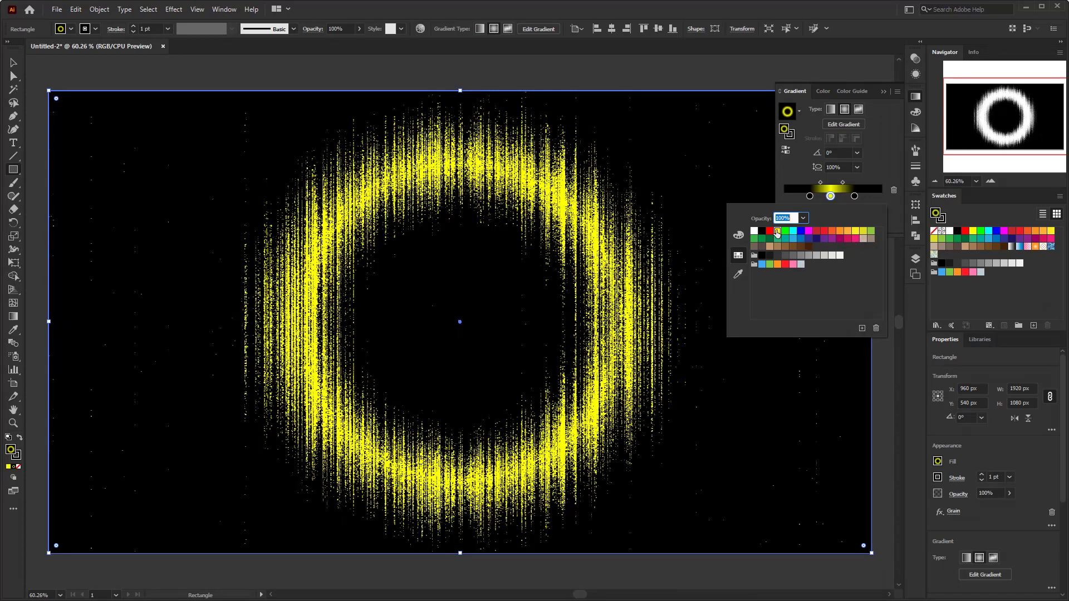
pyautogui.click(832, 234)
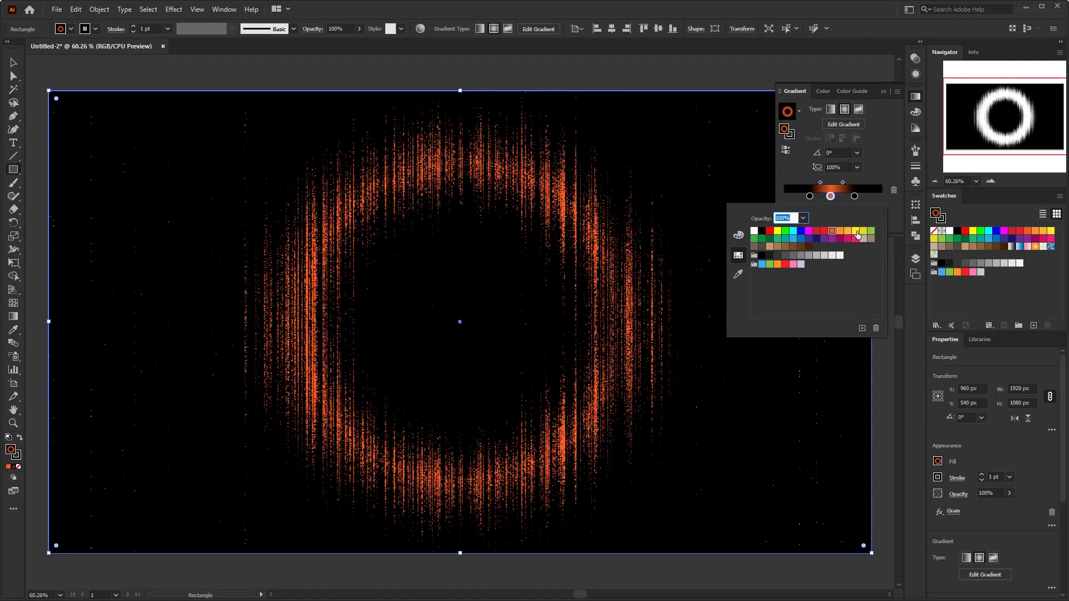
pyautogui.click(856, 232)
pyautogui.click(855, 240)
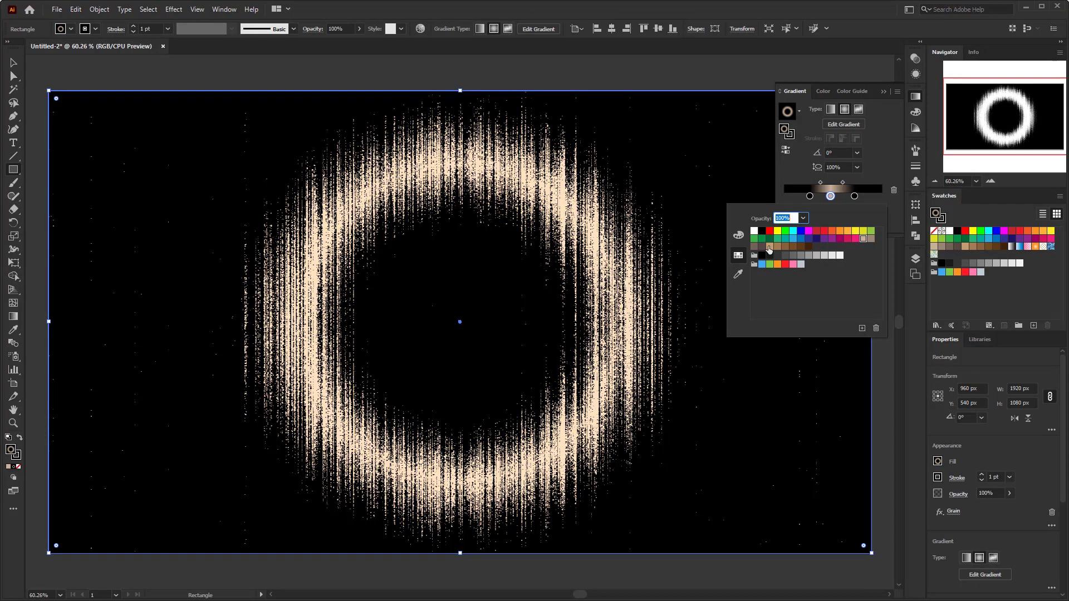
pyautogui.click(769, 247)
pyautogui.click(770, 264)
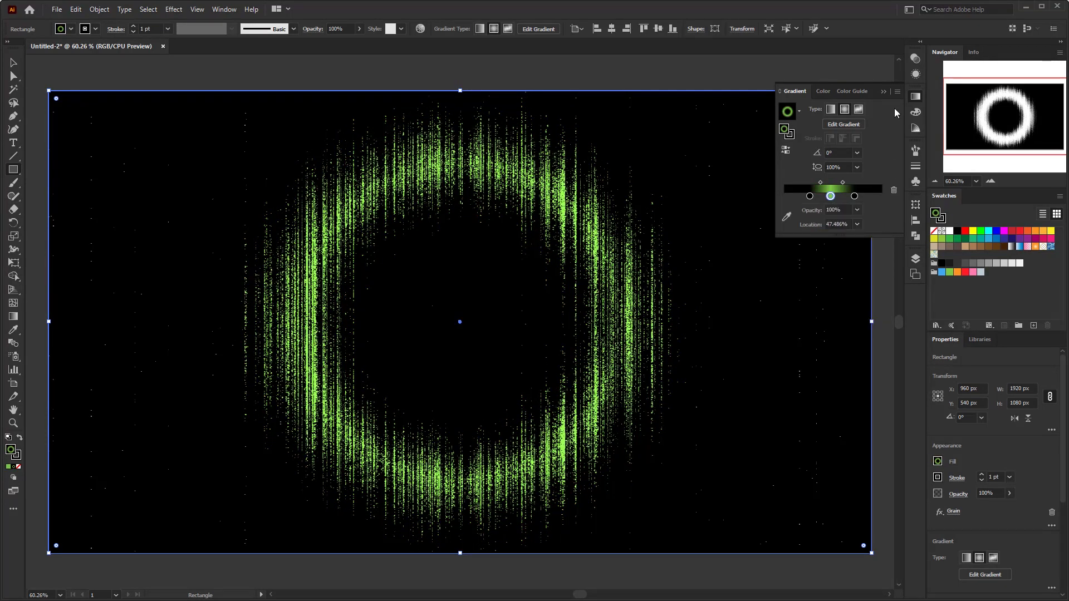
pyautogui.click(886, 92)
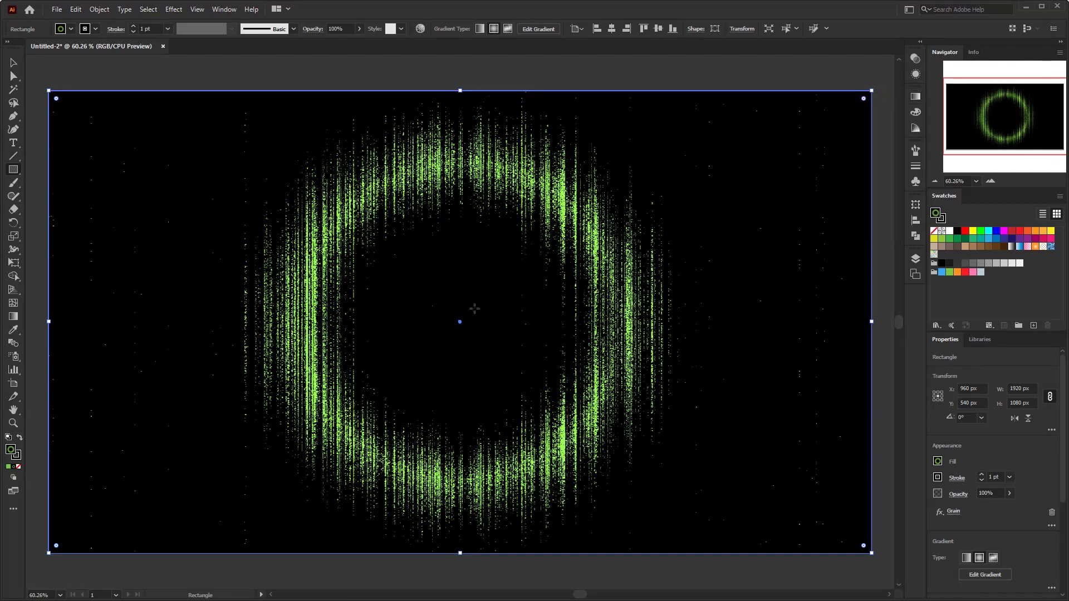
# Paste the copied red skull artwork and place it outside the artboard, clear of the green ring.
pyautogui.hotkey('ctrl', '-')
pyautogui.hotkey('ctrl', '-')
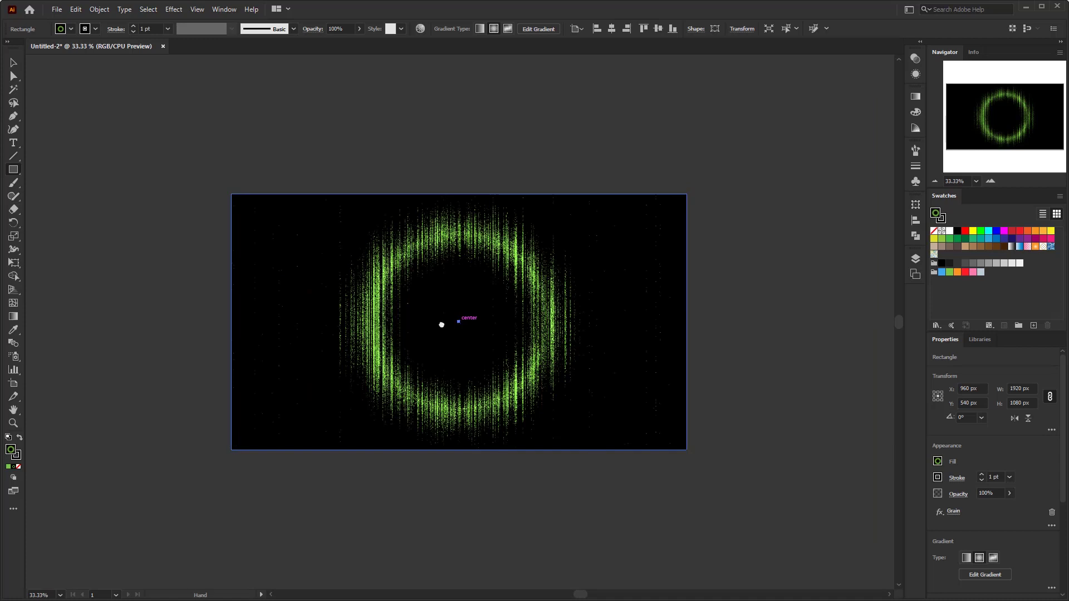
pyautogui.moveTo(442, 320); pyautogui.dragTo(150, 316)
pyautogui.hotkey('ctrl', 'v')
pyautogui.moveTo(493, 335); pyautogui.dragTo(463, 326)
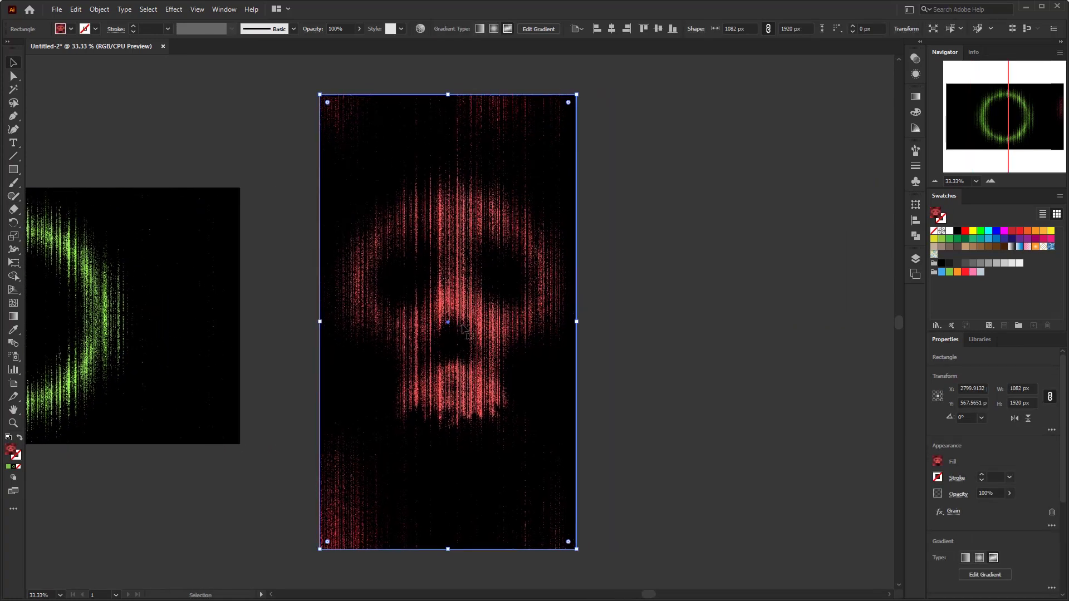
pyautogui.moveTo(485, 330); pyautogui.dragTo(762, 329)
pyautogui.click(761, 329)
pyautogui.moveTo(599, 312); pyautogui.dragTo(440, 310)
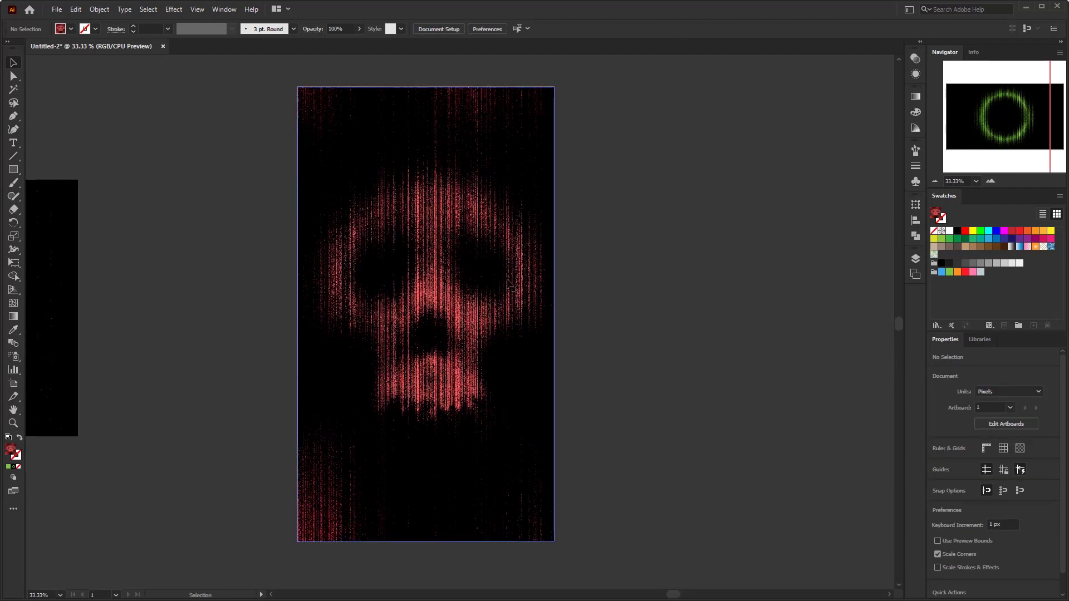
pyautogui.click(447, 291)
pyautogui.click(251, 262)
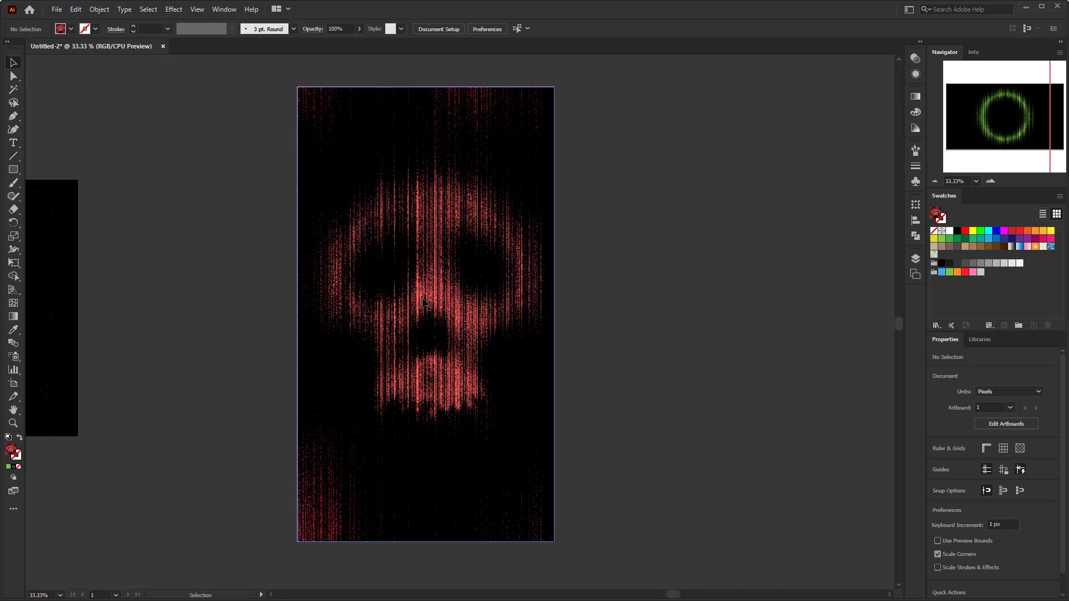
# Hide the Grain effect on the skull rectangle to expose its underlying gradient.
pyautogui.click(424, 302)
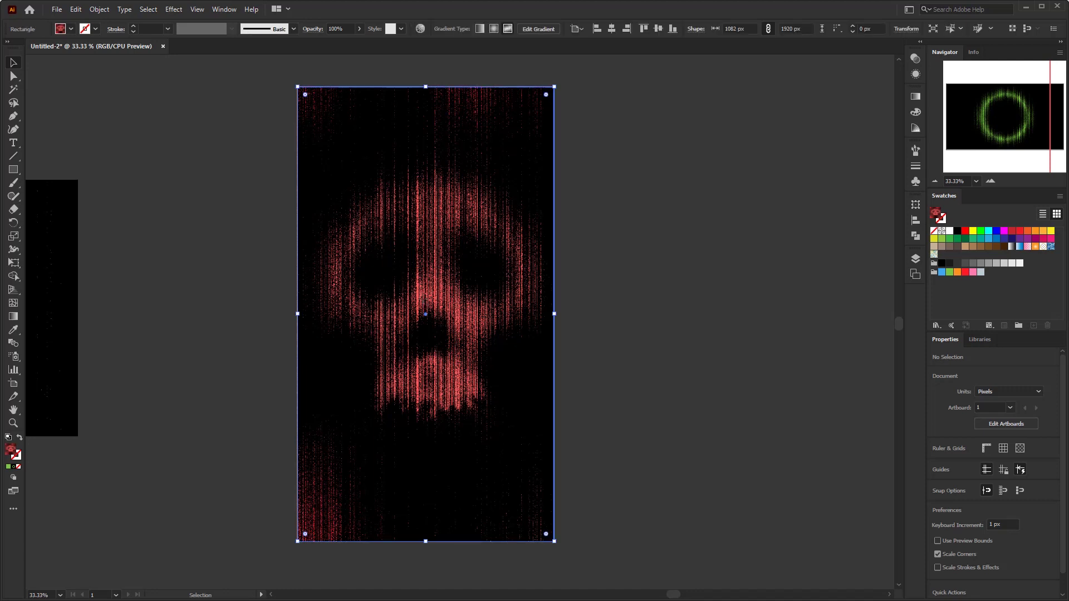
pyautogui.click(918, 78)
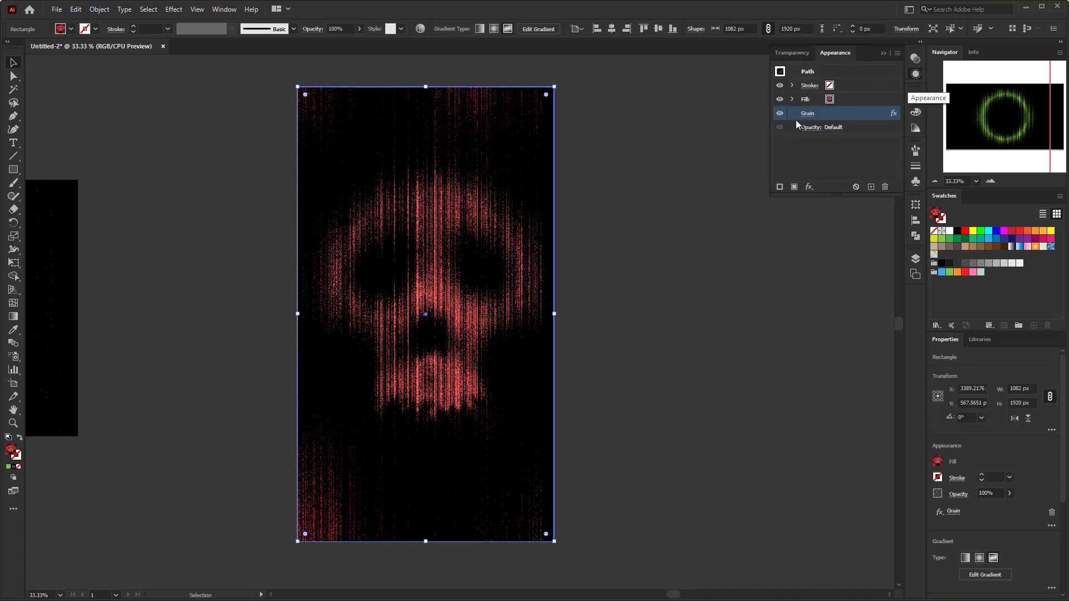
pyautogui.click(780, 113)
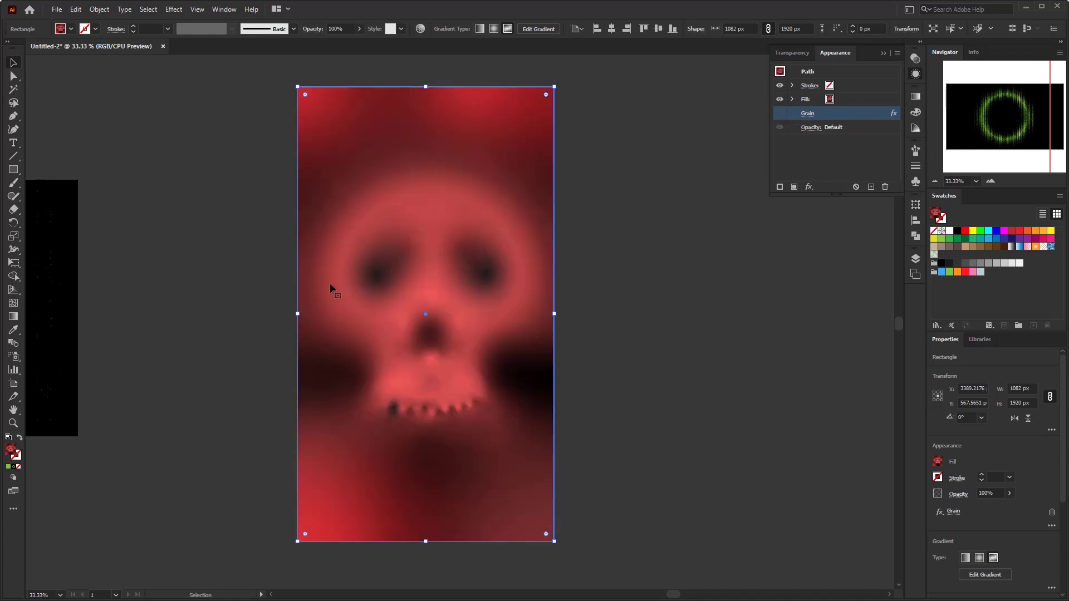
pyautogui.click(612, 315)
pyautogui.click(519, 295)
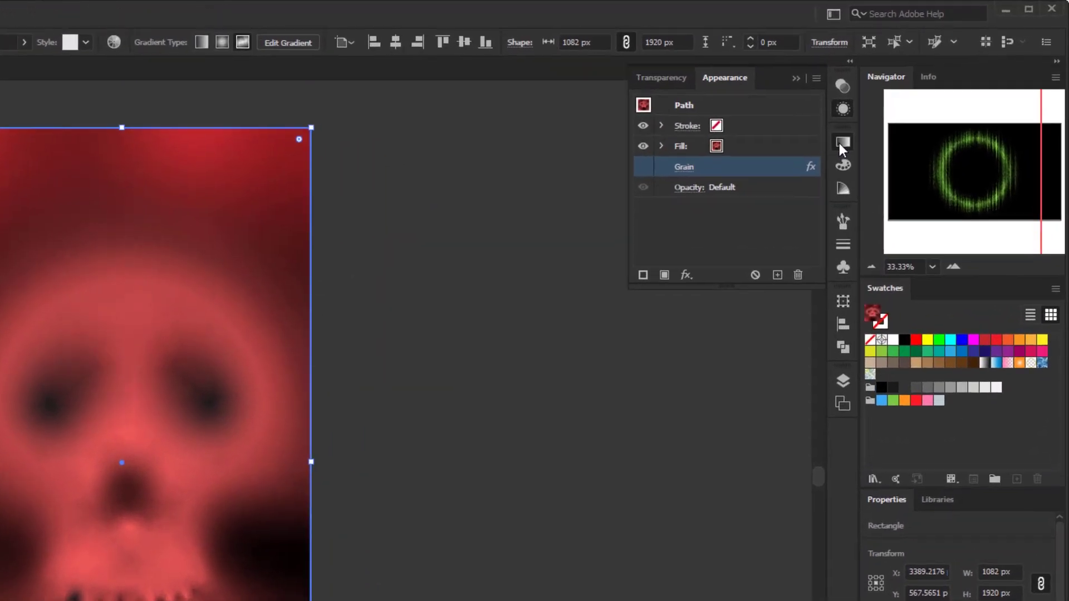
# Examine the skull's freeform gradient, its Points and Lines drawing modes and the individual colour stops near the upper edge.
pyautogui.click(915, 96)
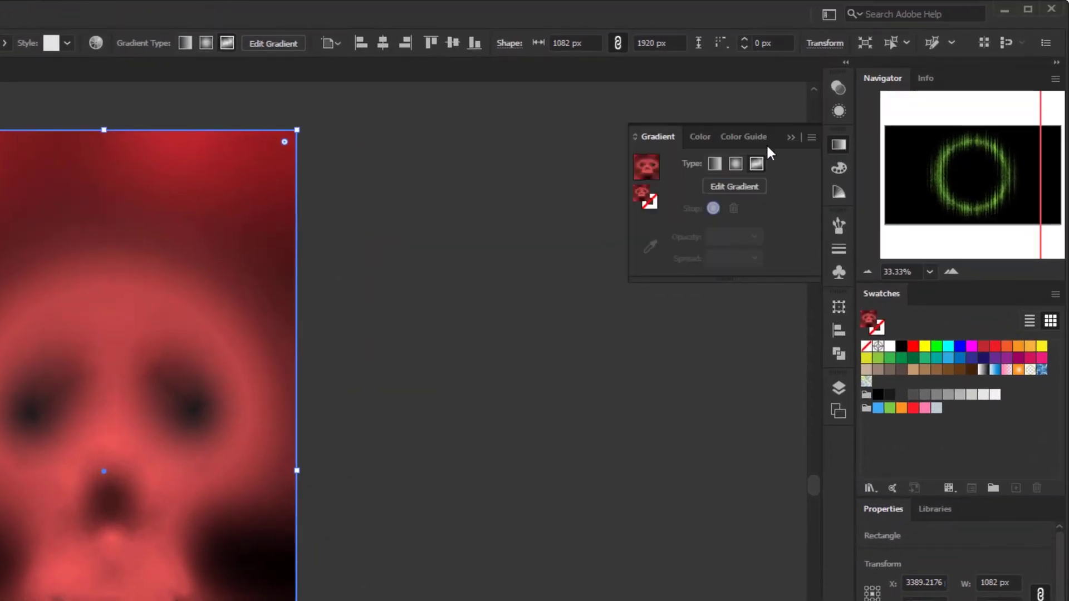
pyautogui.click(740, 186)
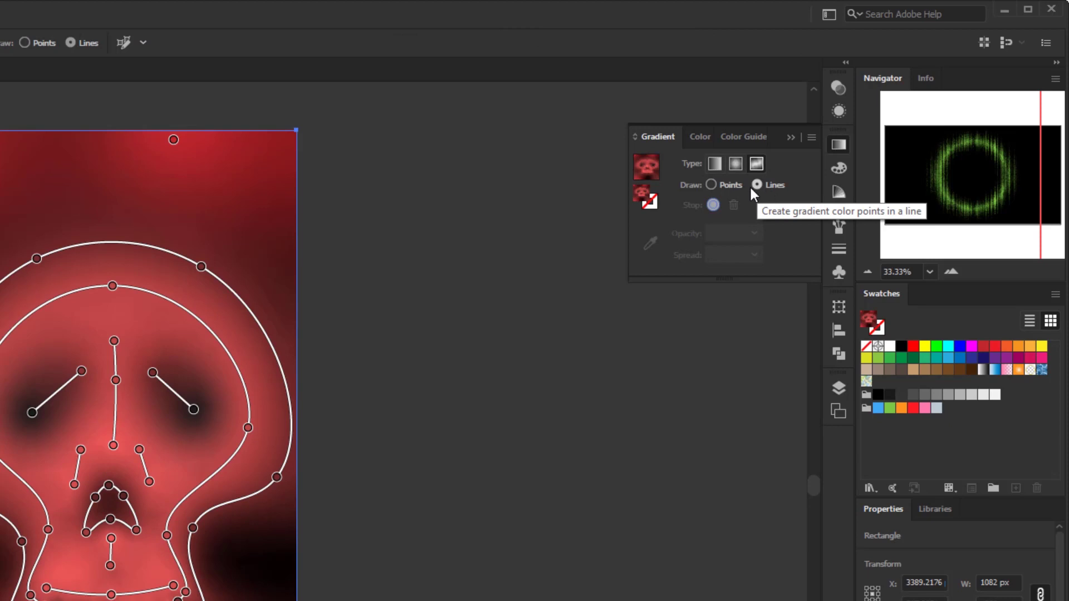
pyautogui.click(741, 186)
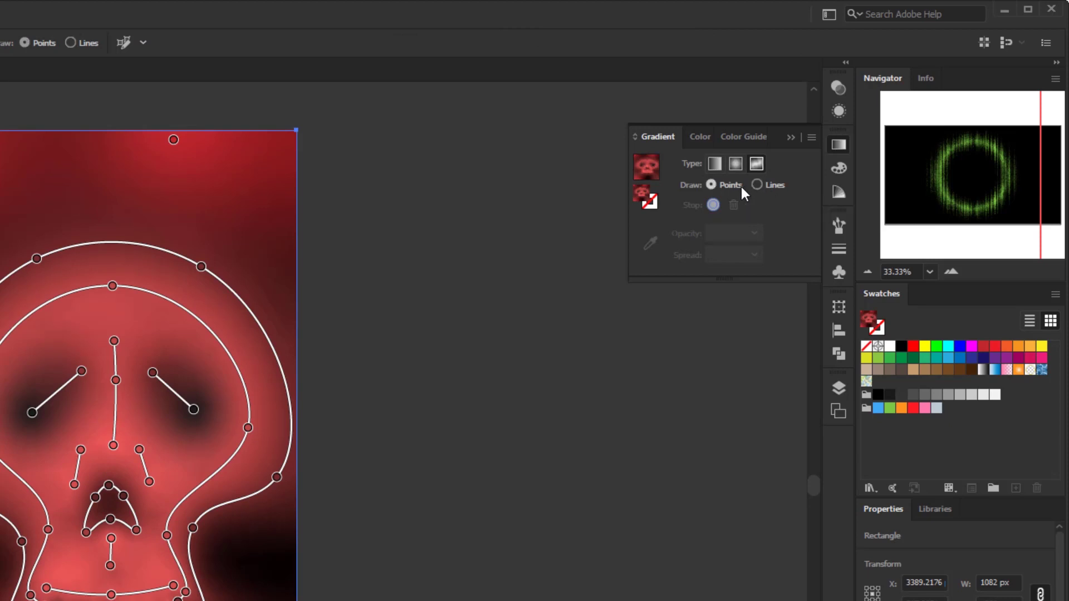
pyautogui.click(763, 185)
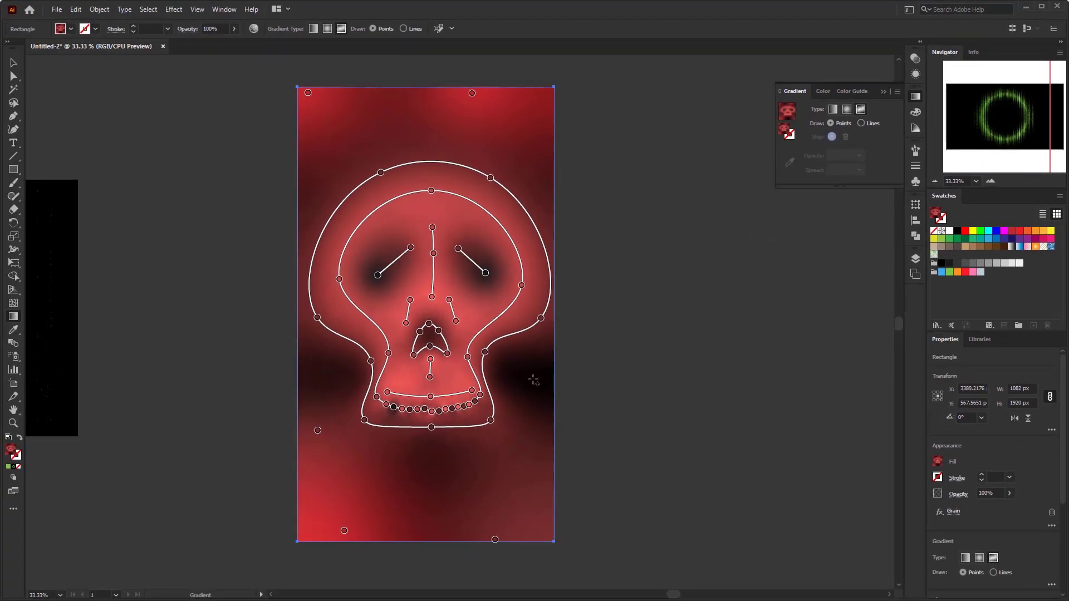
pyautogui.click(472, 93)
pyautogui.click(308, 92)
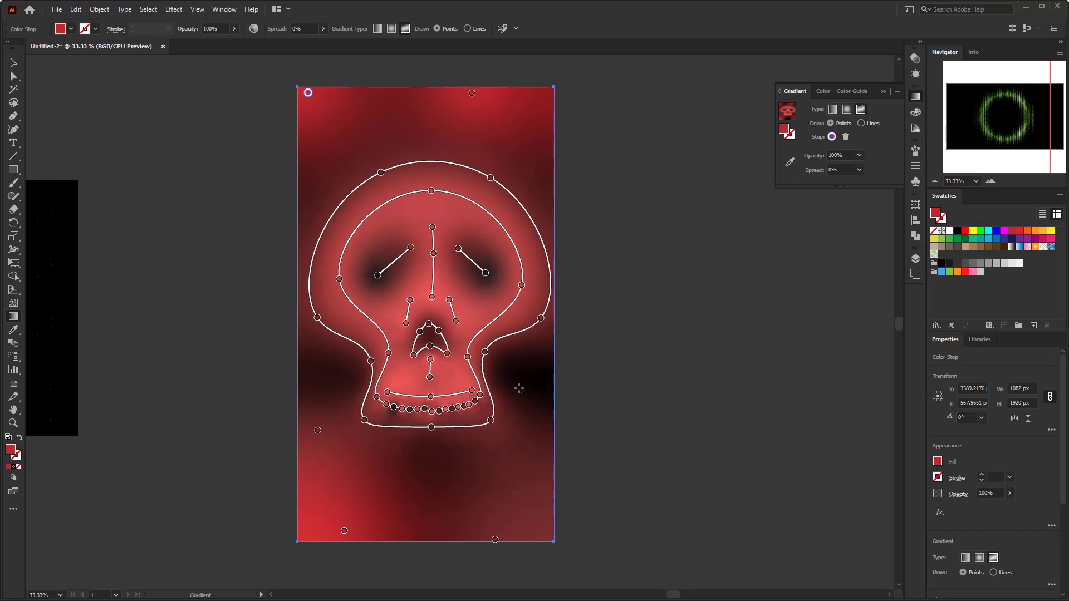
pyautogui.press('v')
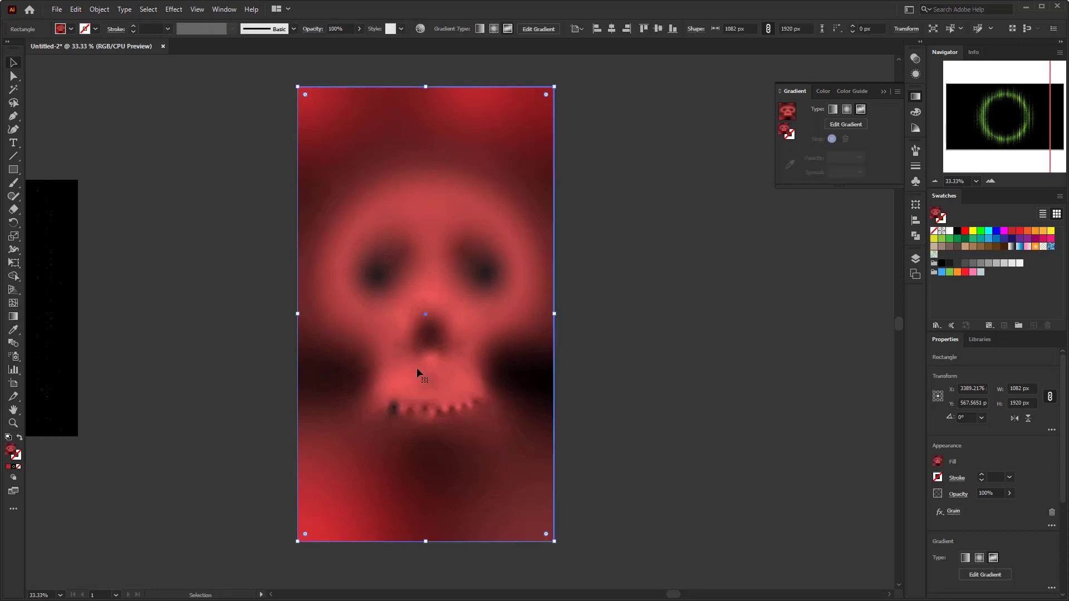
# Delete the green ring rectangle and draw a new 1920 by 1080 px rectangle covering the artboard.
pyautogui.moveTo(143, 326); pyautogui.dragTo(334, 340)
pyautogui.moveTo(270, 333); pyautogui.dragTo(735, 349)
pyautogui.click(468, 295)
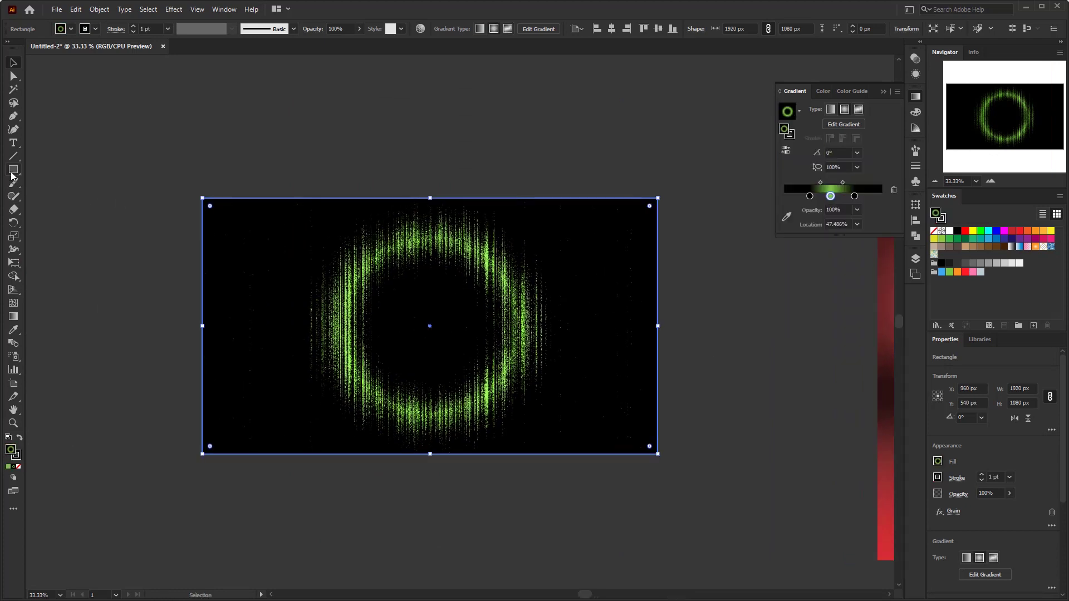
pyautogui.press('Delete')
pyautogui.moveTo(13, 170); pyautogui.dragTo(50, 170)
pyautogui.moveTo(202, 199); pyautogui.dragTo(658, 454)
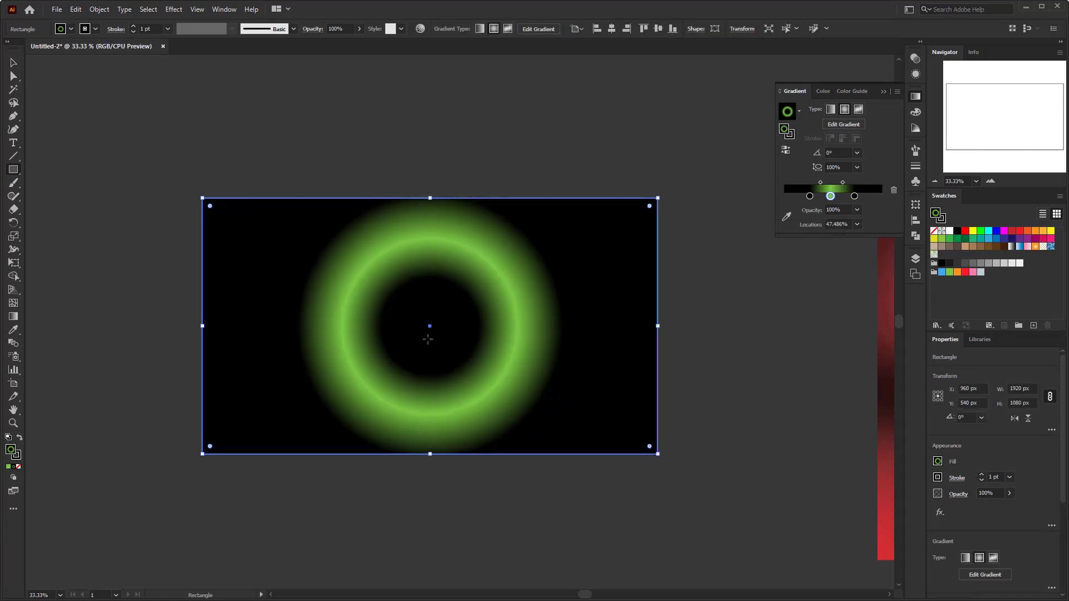
# Change the new rectangle's fill to a freeform gradient and select its white colour stop.
pyautogui.scroll(1, 427, 338)
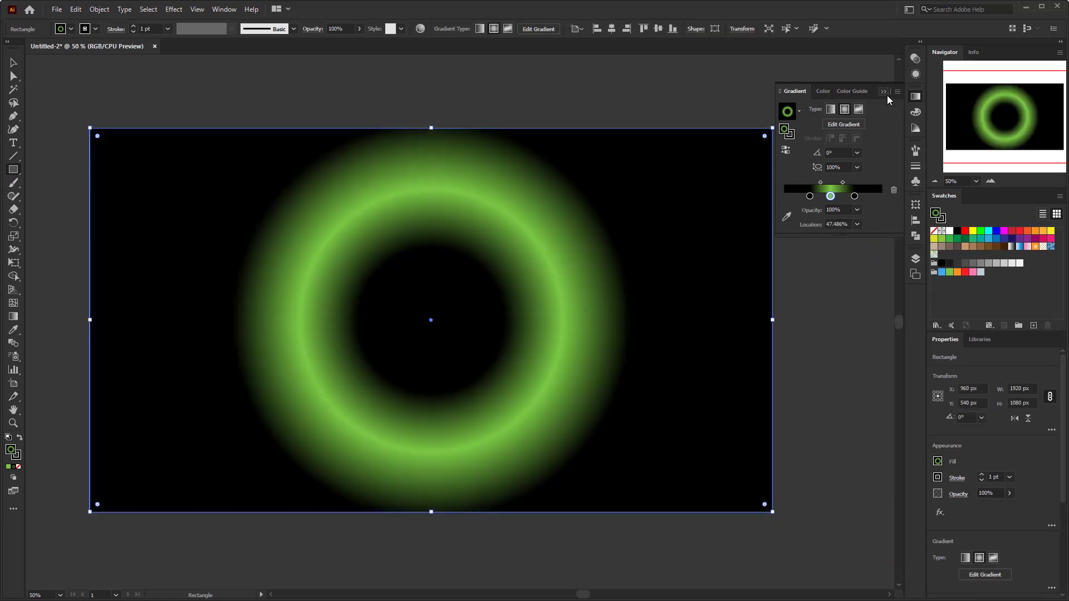
pyautogui.click(860, 108)
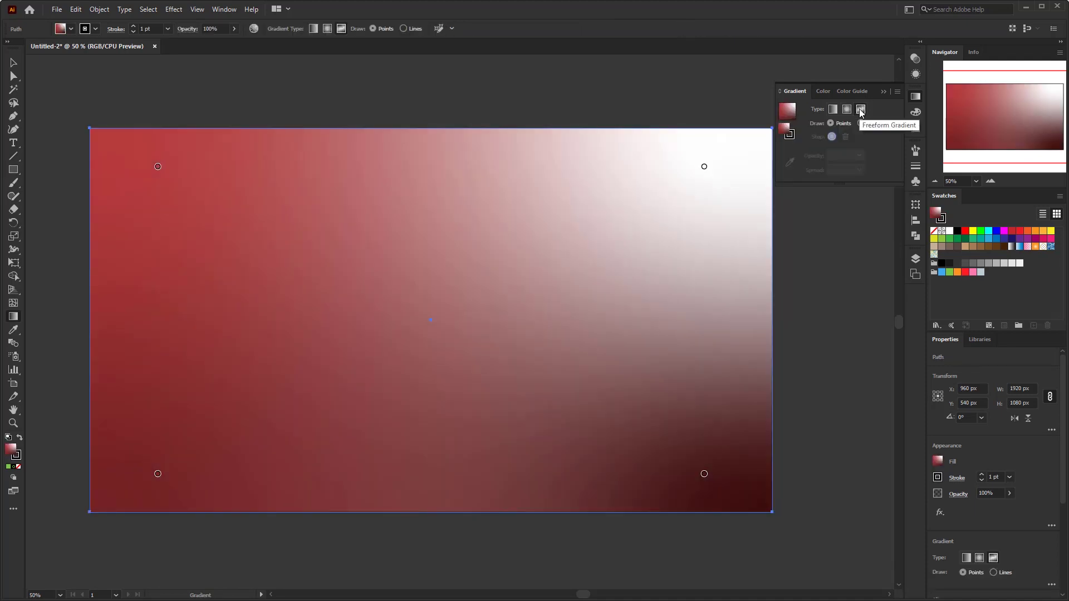
pyautogui.click(704, 167)
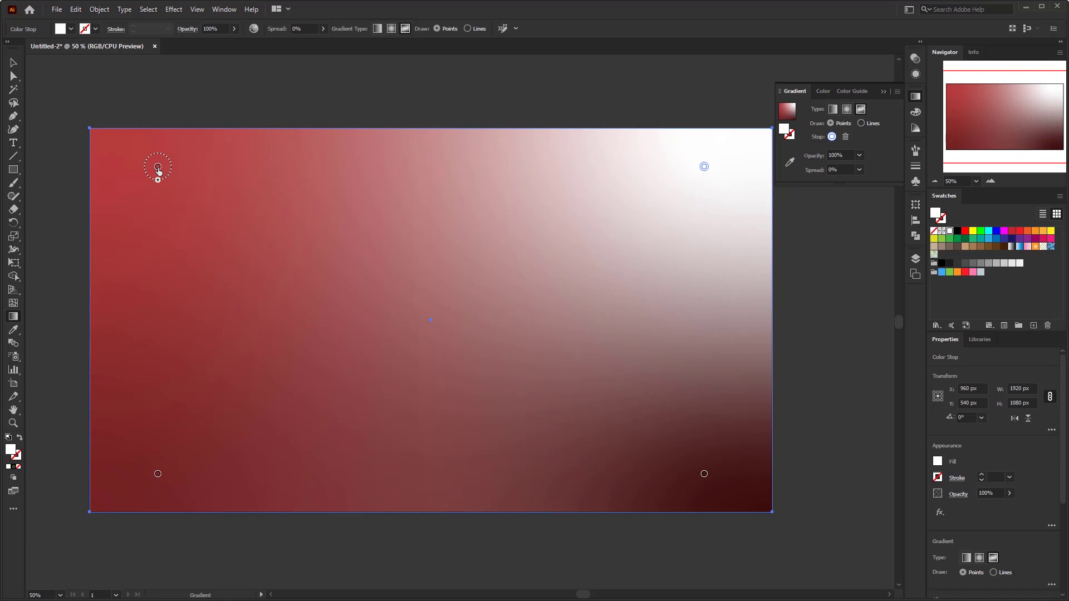
# Select the corner color stops in turn, nudge the upper-left red stop slightly inward and move the white stop to just above the rectangle's centre.
pyautogui.click(157, 166)
pyautogui.click(158, 475)
pyautogui.click(705, 475)
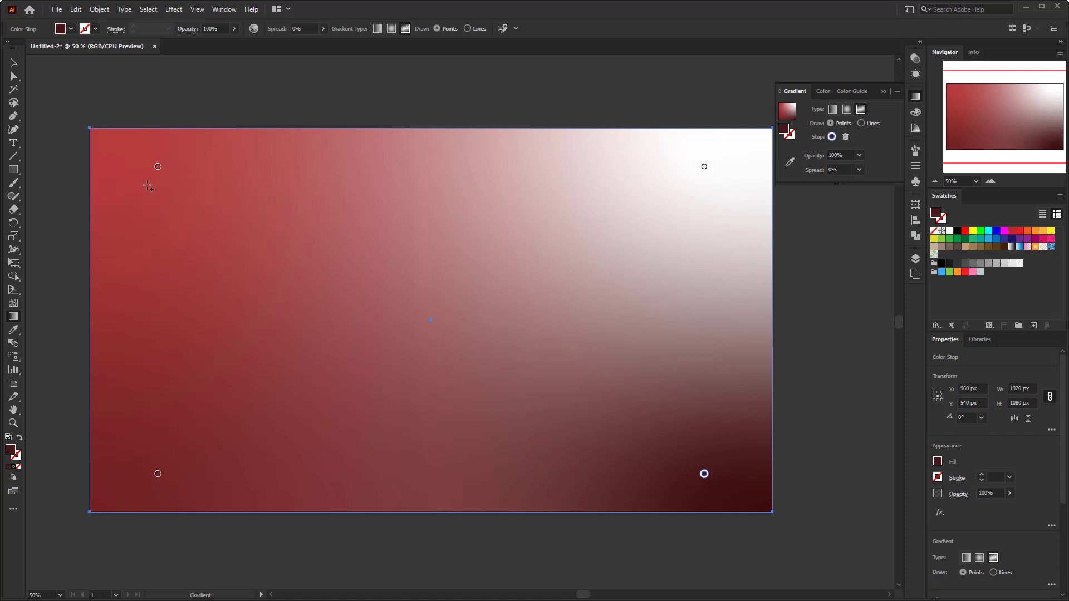
pyautogui.moveTo(157, 167)
pyautogui.mouseDown()
pyautogui.moveTo(308, 278)
pyautogui.moveTo(149, 171)
pyautogui.mouseUp()
pyautogui.moveTo(705, 168); pyautogui.dragTo(426, 270)
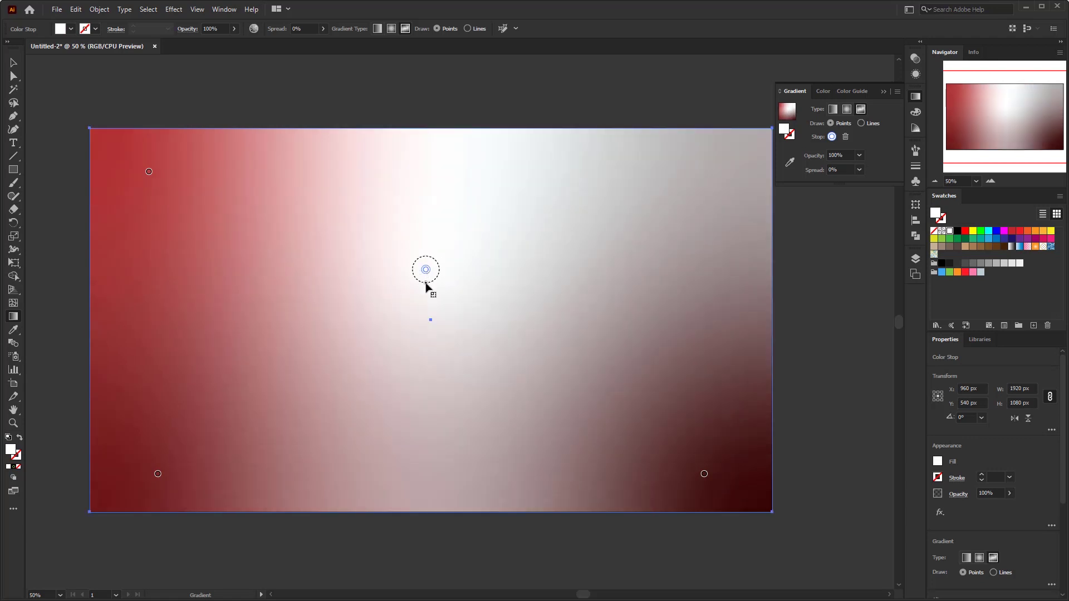
# Try the white stop's spread at 100% and return it to 0%.
pyautogui.moveTo(428, 284); pyautogui.dragTo(428, 332)
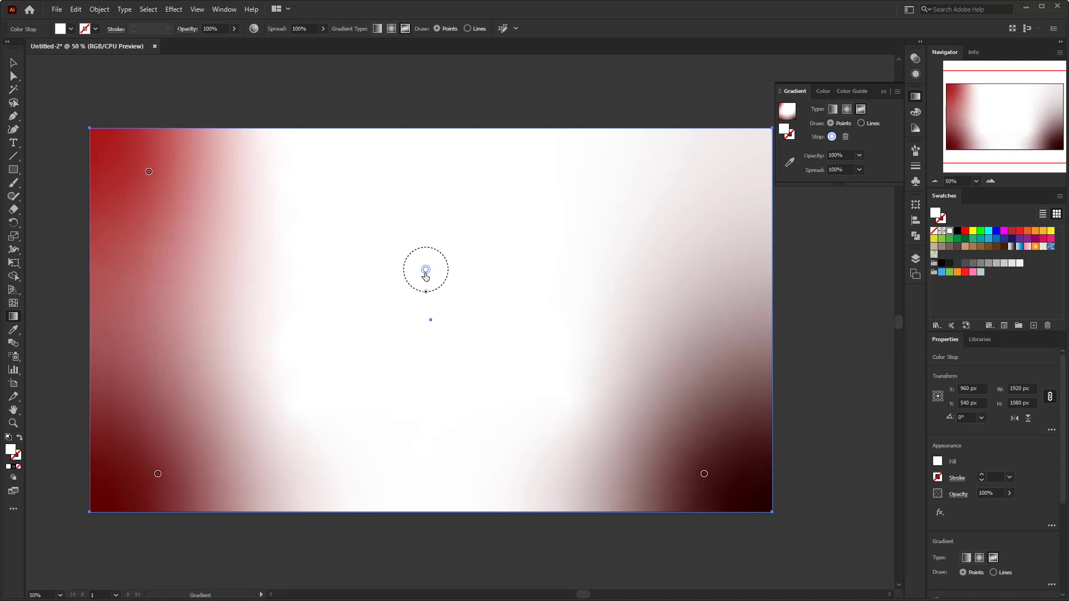
pyautogui.moveTo(428, 294); pyautogui.dragTo(426, 270)
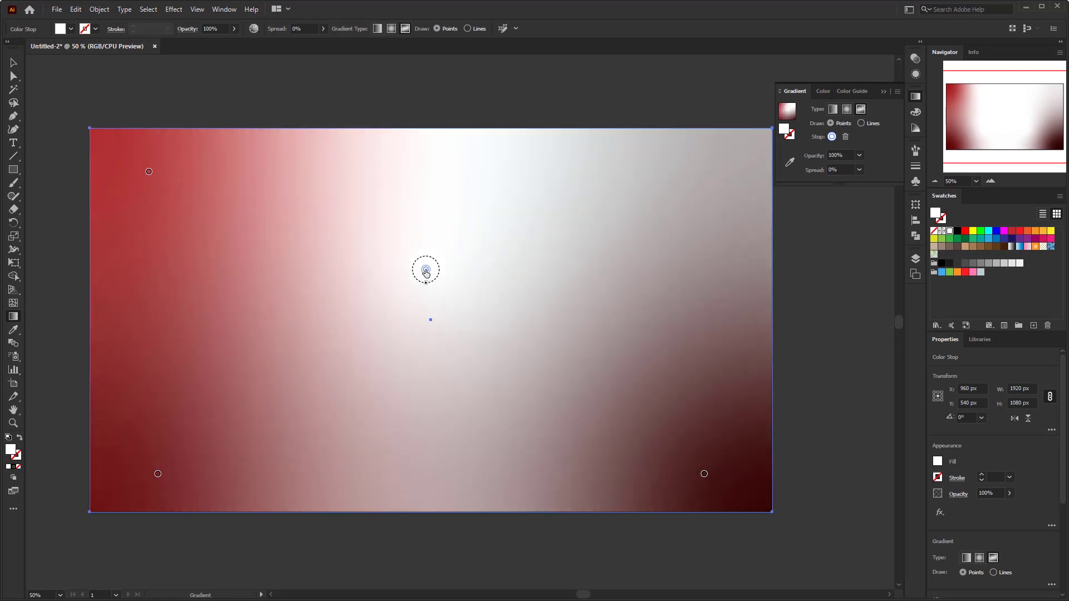
pyautogui.click(325, 29)
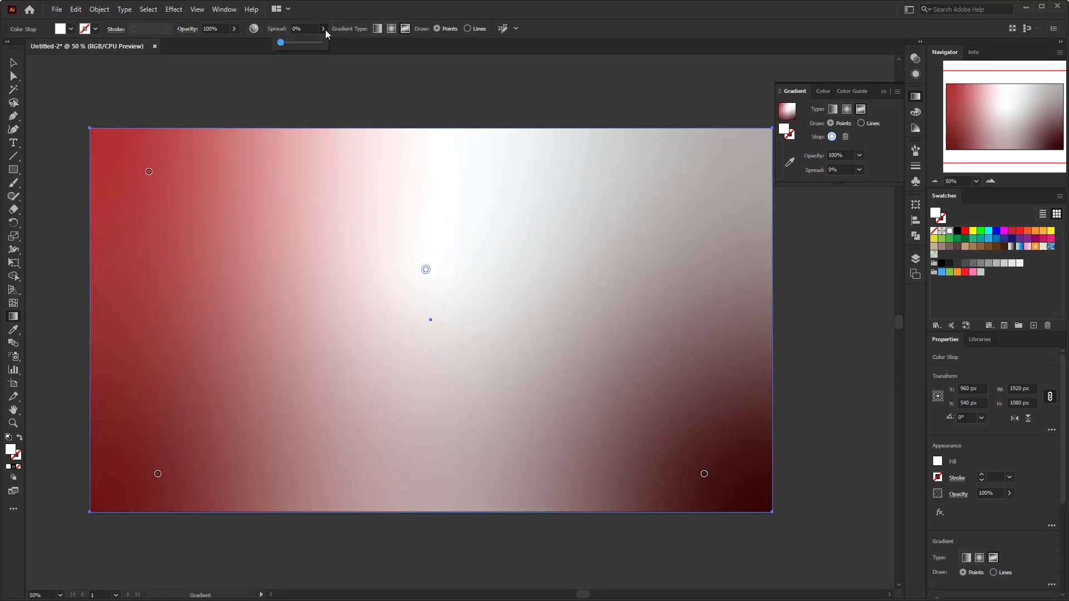
pyautogui.moveTo(292, 42); pyautogui.dragTo(221, 43)
# Move the white stop to the rectangle's upper-right corner and recolor it black (R=0 G=0 B=0).
pyautogui.click(426, 272)
pyautogui.moveTo(426, 271); pyautogui.dragTo(733, 161)
pyautogui.click(942, 264)
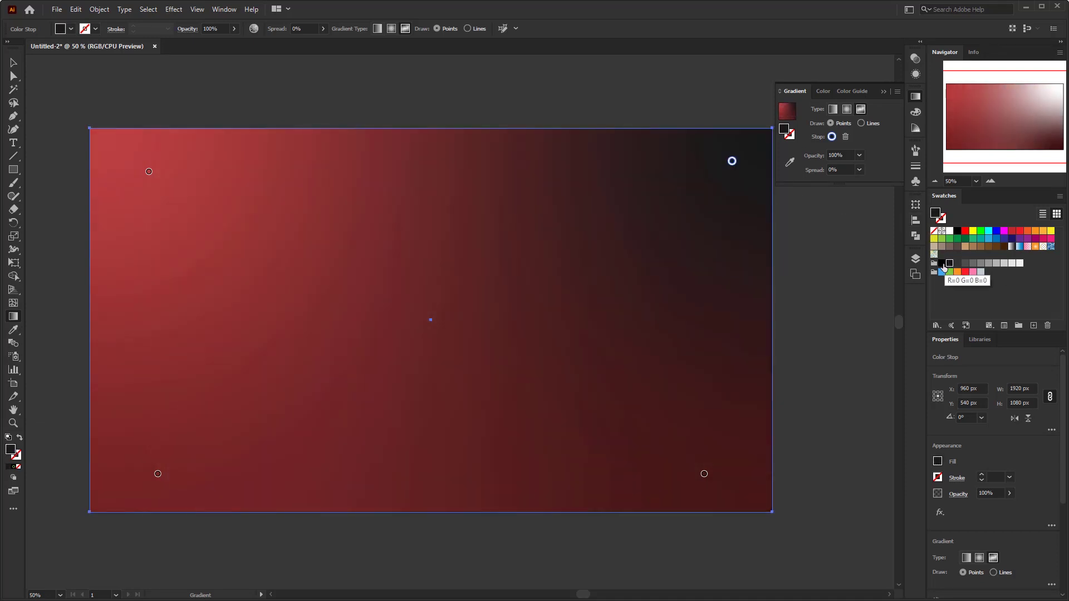
# Recolor the upper-left, lower-left and lower-right corner stops black (R=0 G=0 B=0).
pyautogui.click(149, 171)
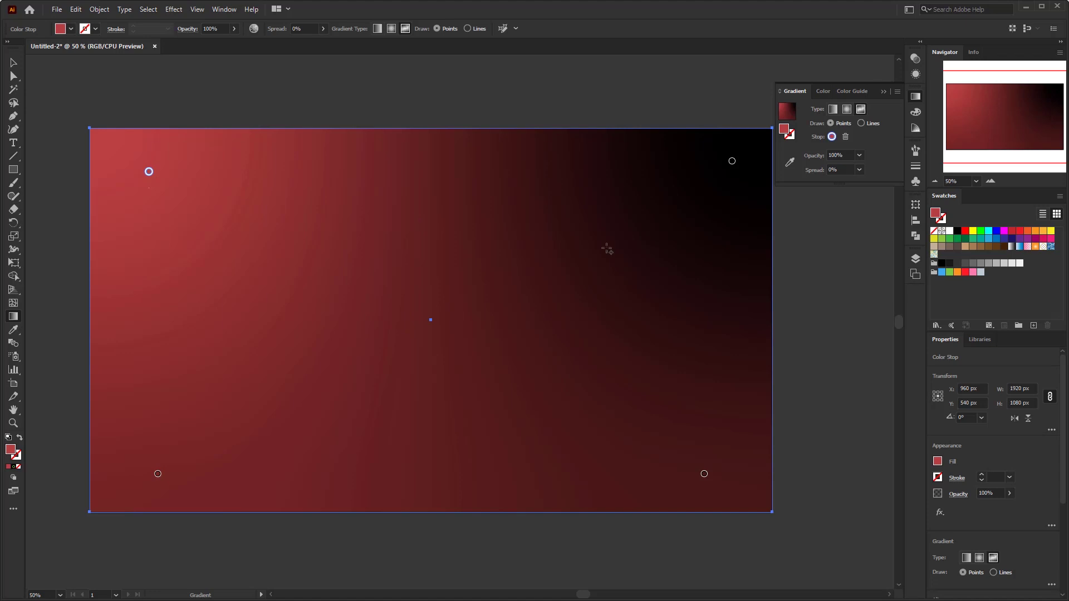
pyautogui.click(942, 264)
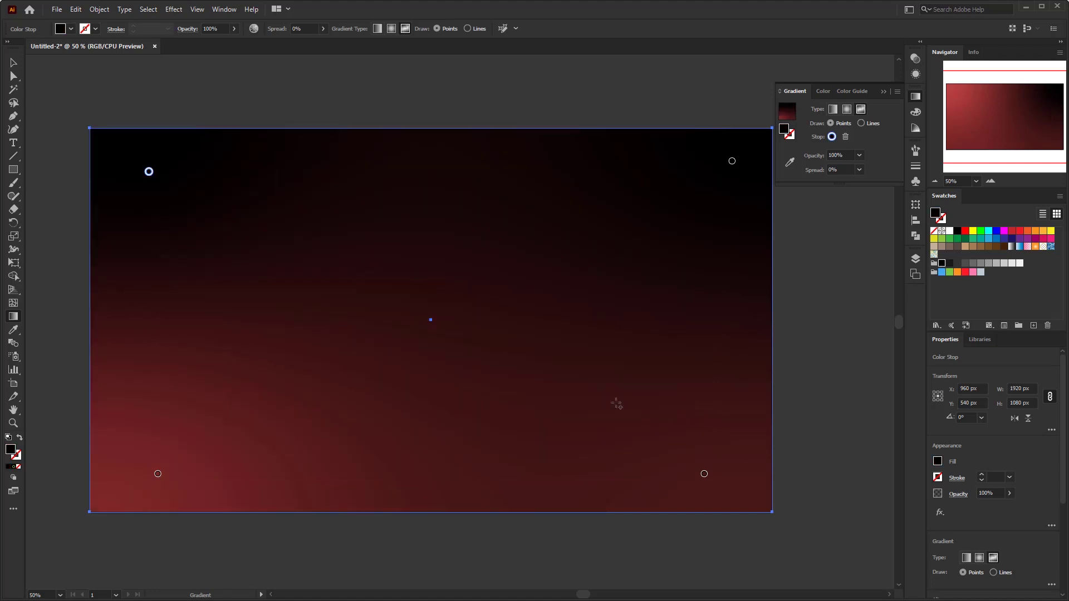
pyautogui.click(159, 474)
pyautogui.click(942, 264)
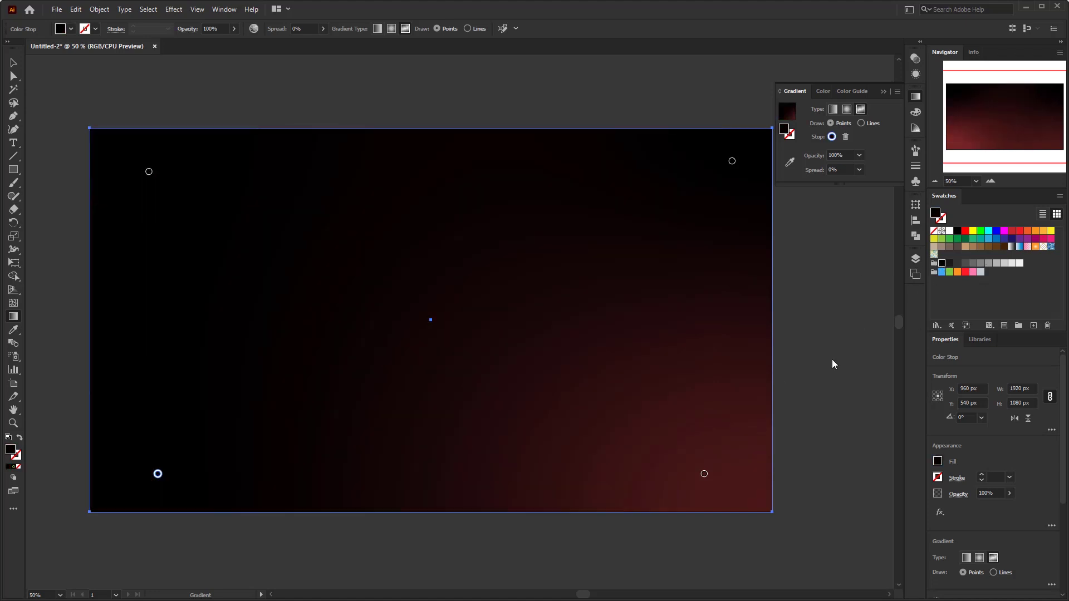
pyautogui.click(704, 473)
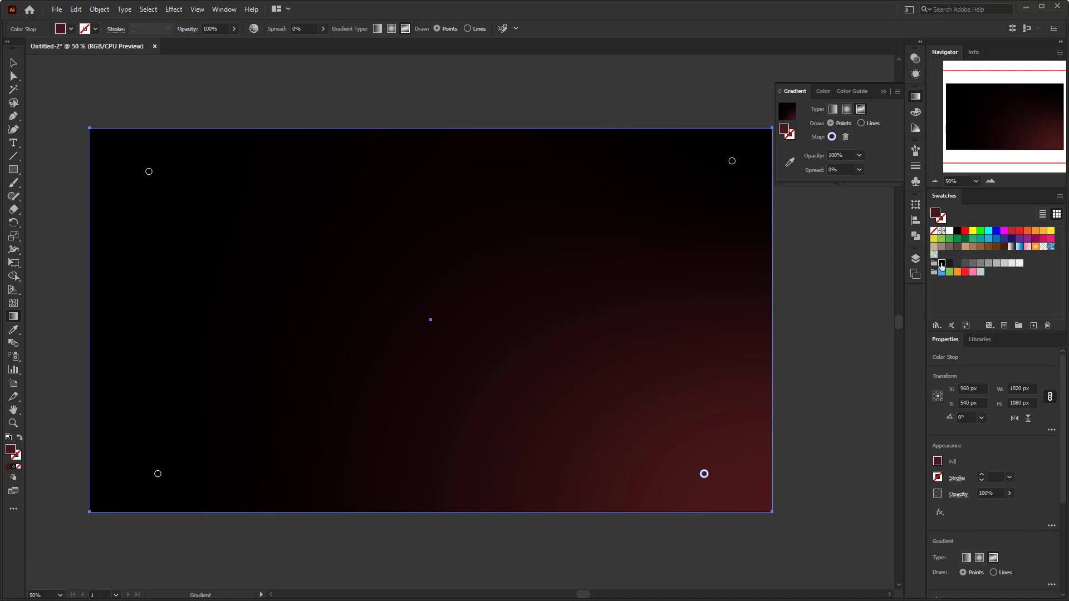
pyautogui.click(942, 263)
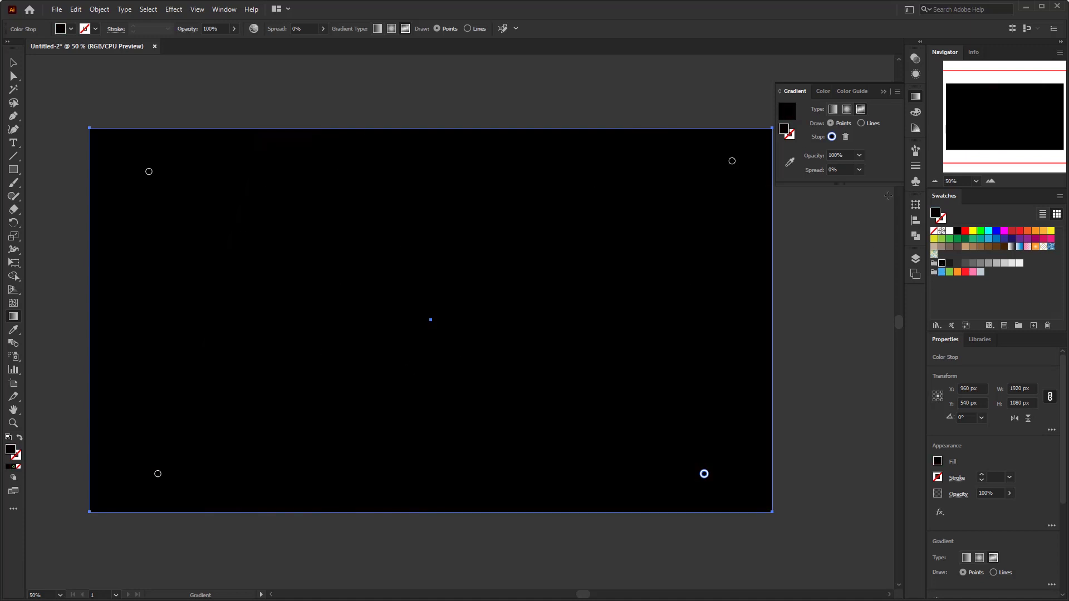
# Switch the freeform gradient to Lines mode and place a mid-gray stop above the rectangle's centre.
pyautogui.click(872, 123)
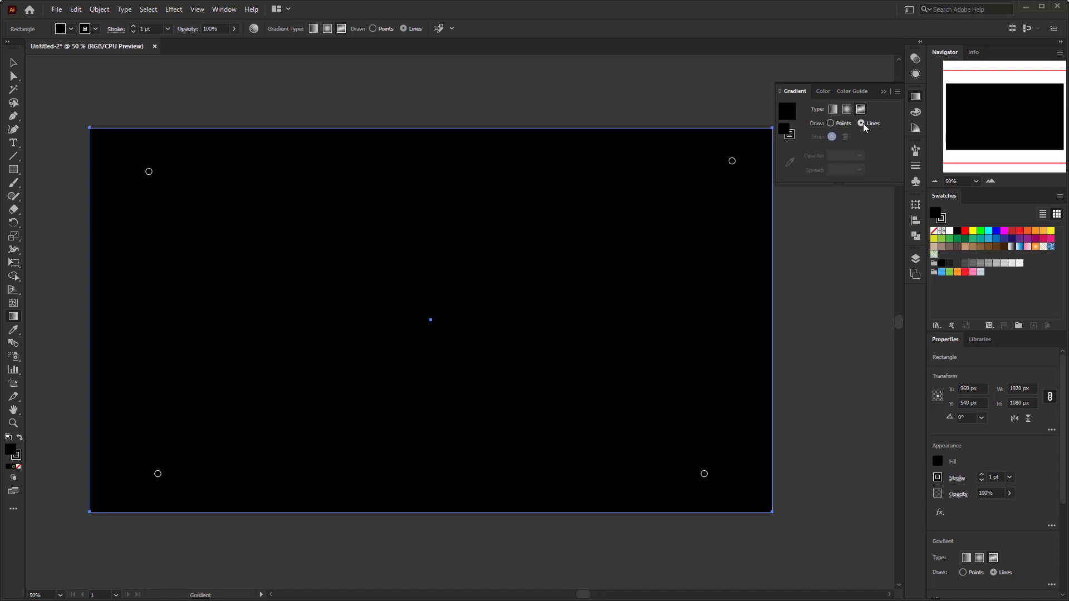
pyautogui.click(425, 205)
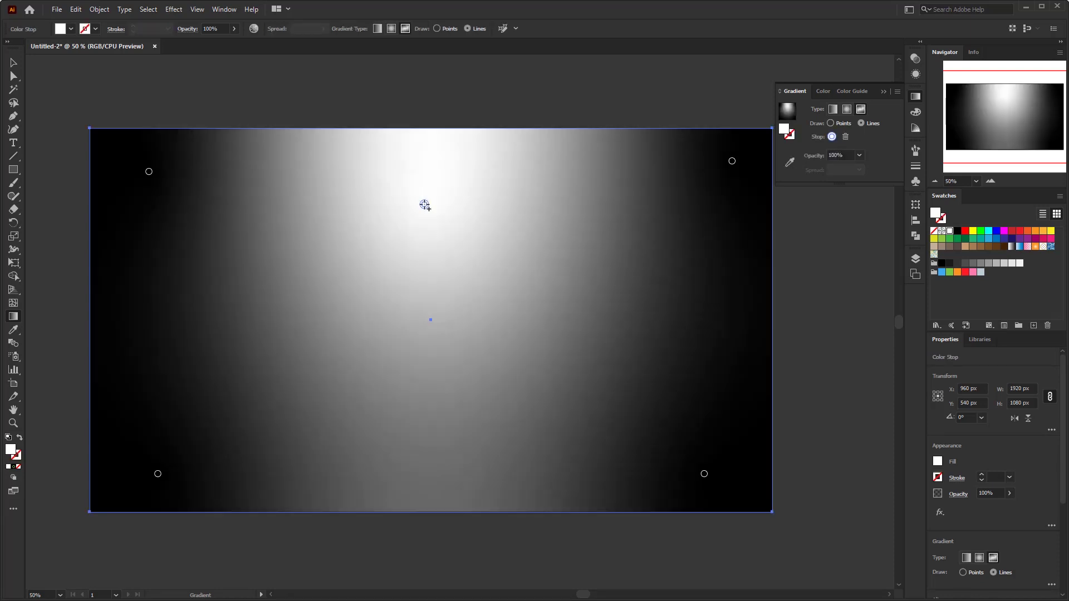
pyautogui.click(981, 264)
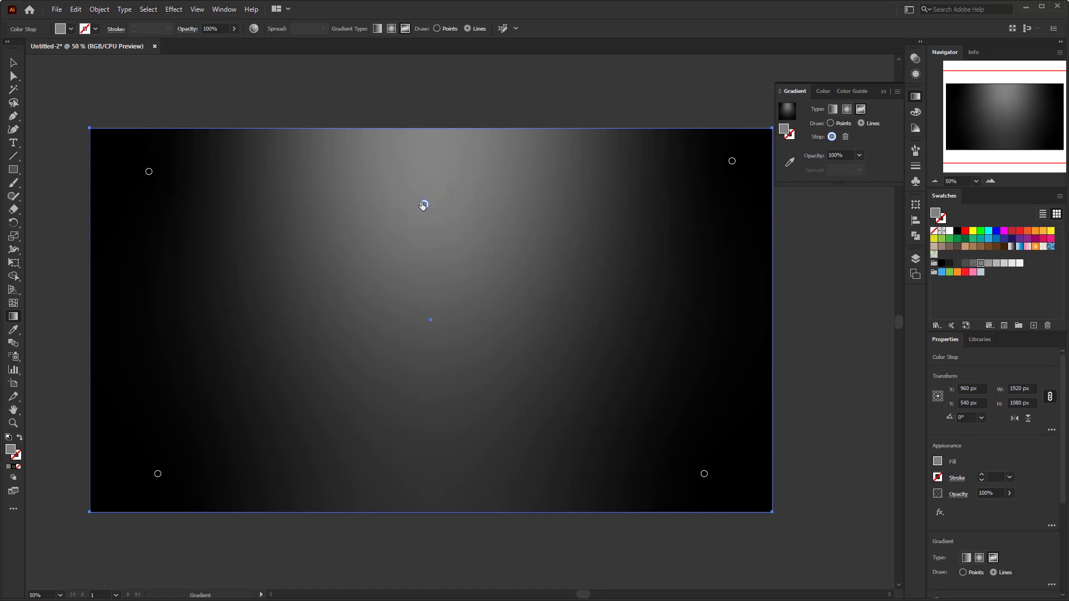
# Draw a closed skull-shaped gradient line from the gray stop, with a rounded cranium and a narrower jaw, ending at the starting stop.
pyautogui.click(338, 240)
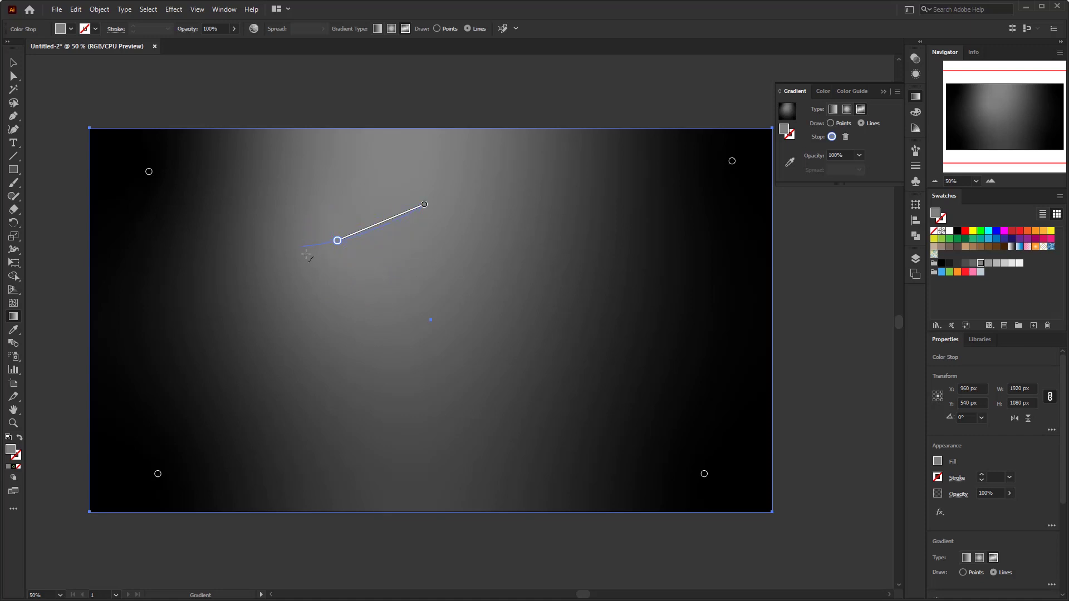
pyautogui.click(296, 313)
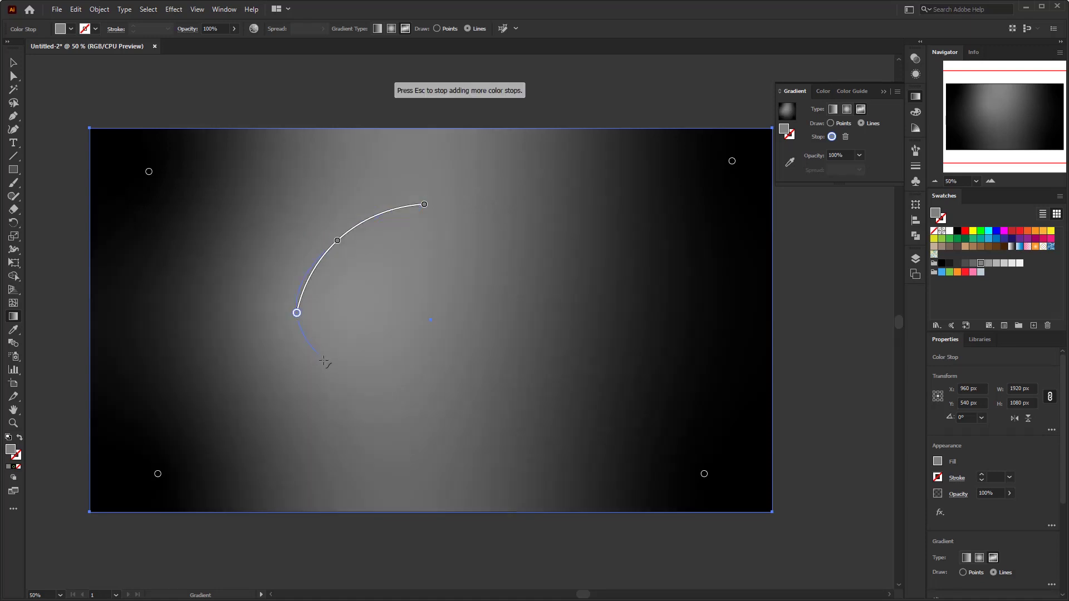
pyautogui.click(328, 362)
pyautogui.click(362, 354)
pyautogui.click(360, 397)
pyautogui.click(416, 395)
pyautogui.click(482, 401)
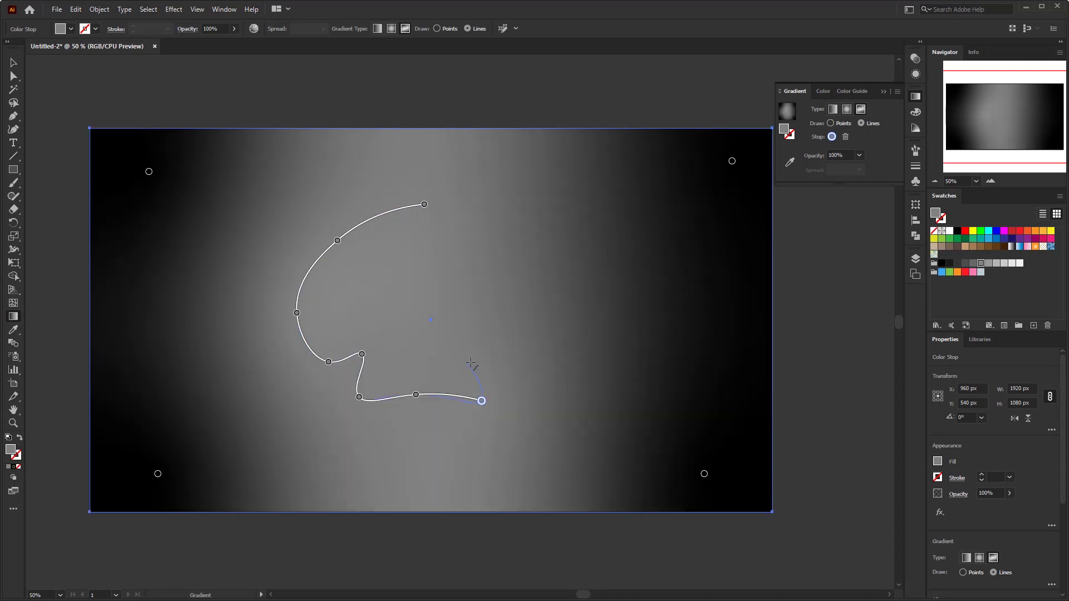
pyautogui.click(466, 353)
pyautogui.click(496, 360)
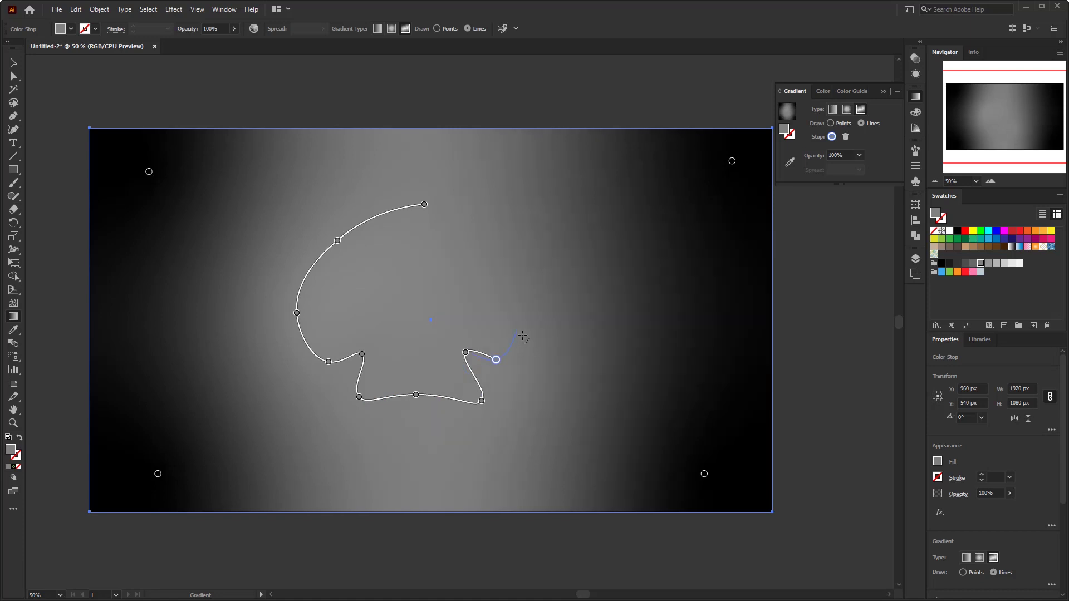
pyautogui.click(534, 327)
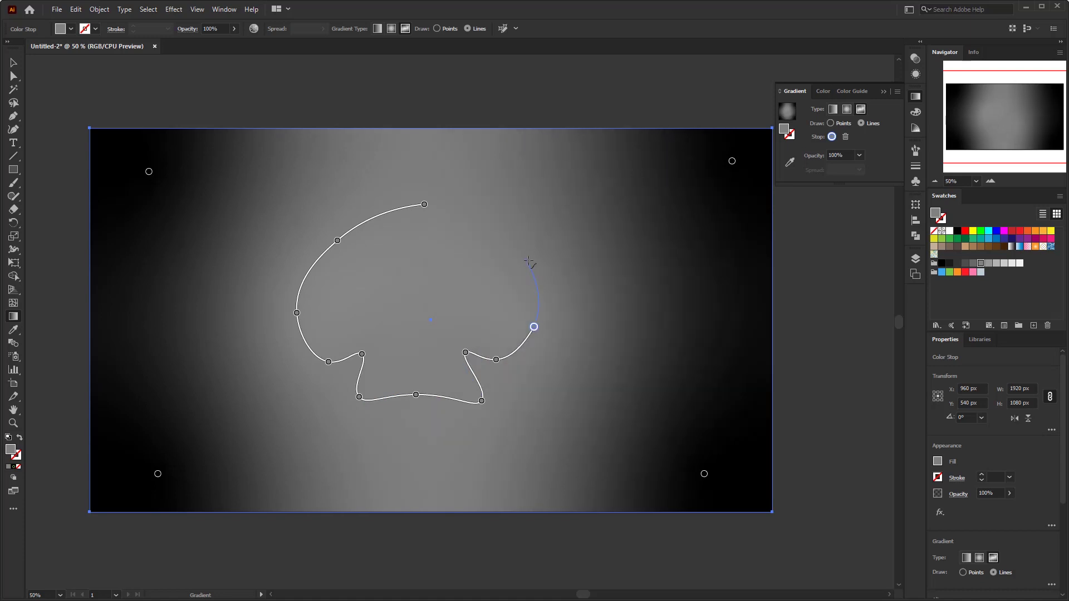
pyautogui.click(494, 240)
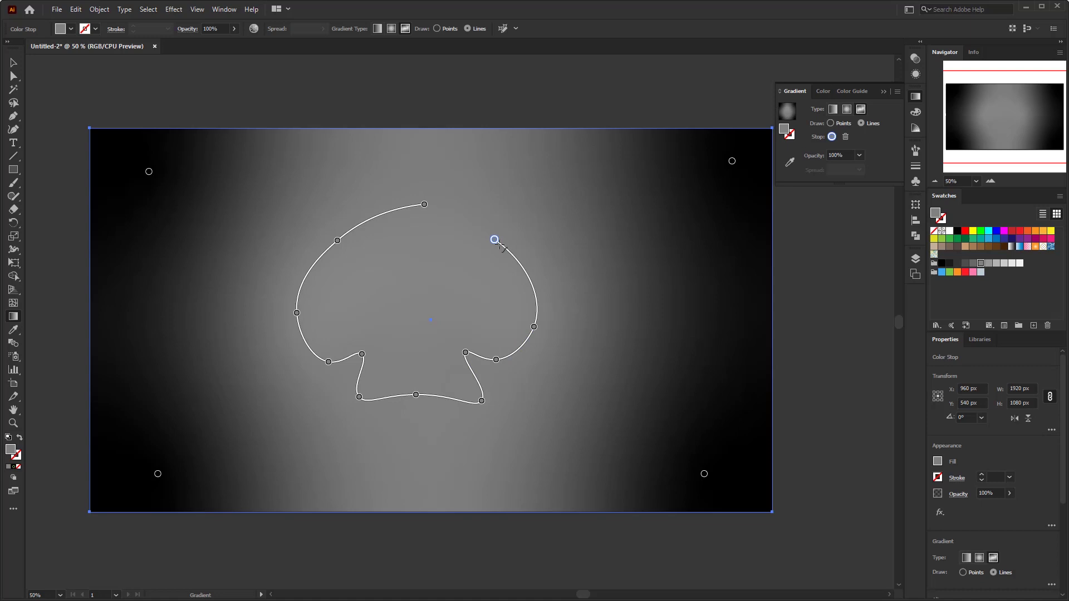
pyautogui.click(425, 205)
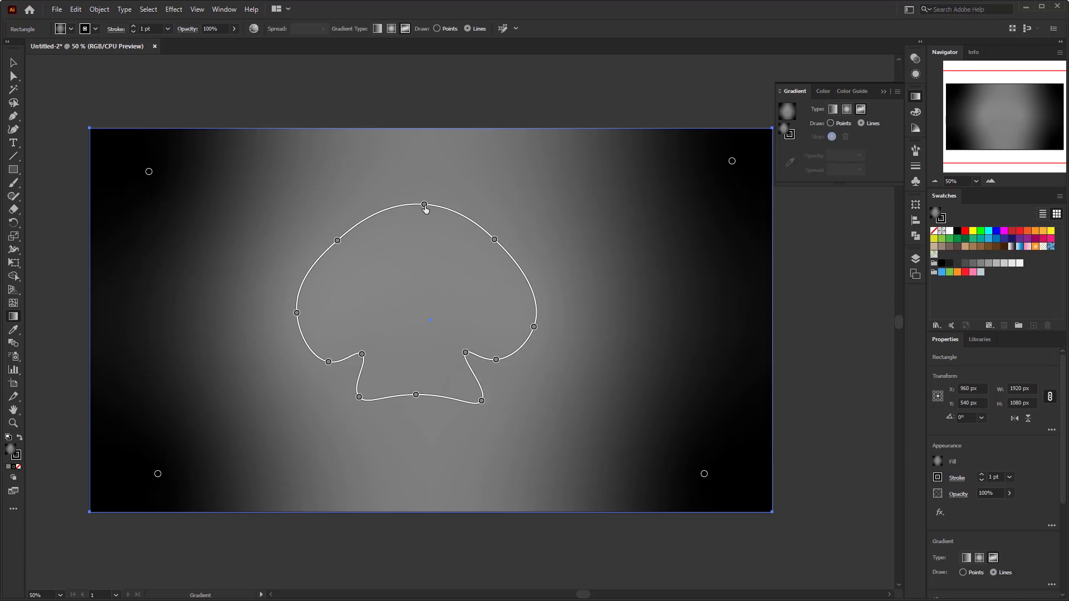
# Draw a second closed gradient line of very light gray stops just inside the skull outline, following its cranium and jaw.
pyautogui.click(424, 205)
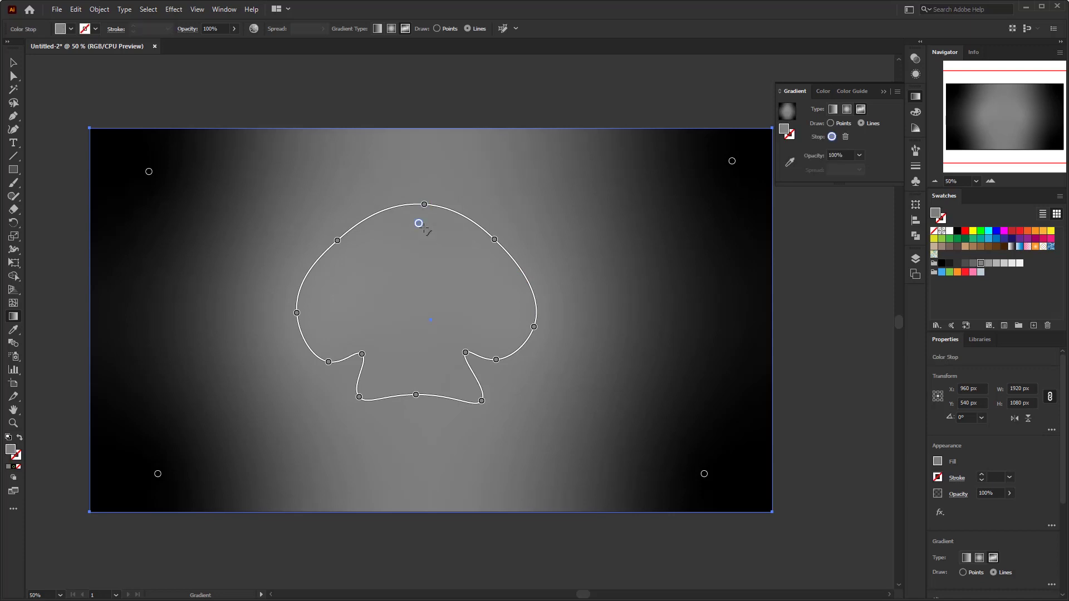
pyautogui.click(1012, 264)
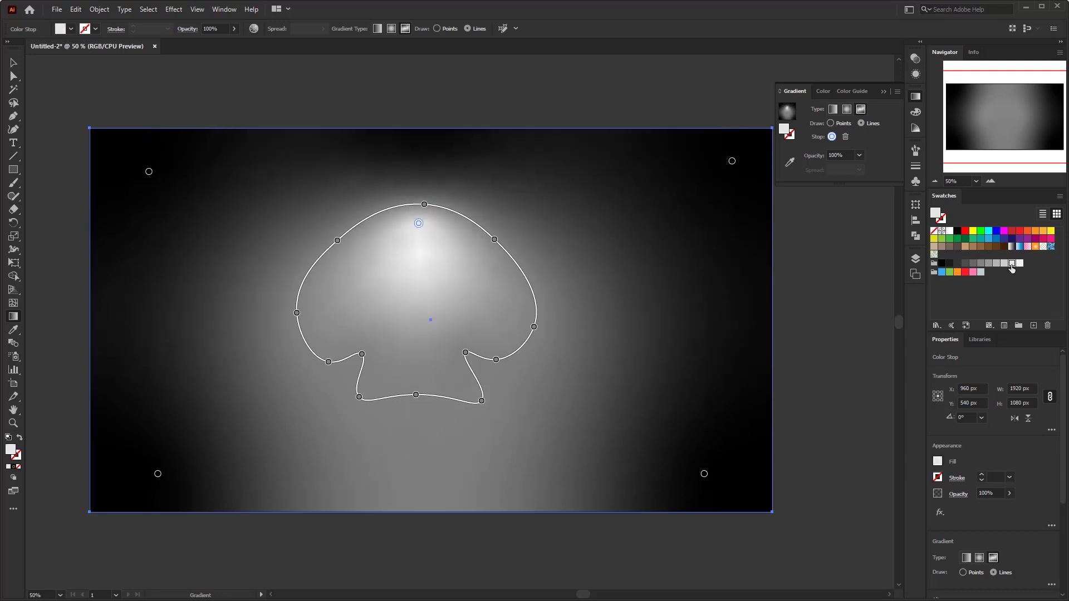
pyautogui.click(349, 247)
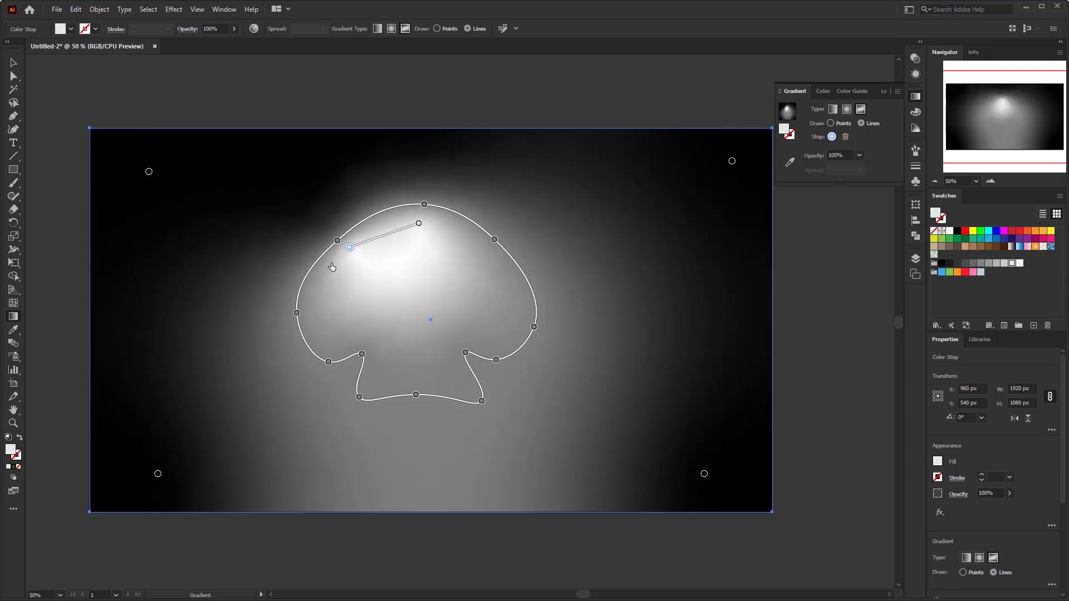
pyautogui.click(309, 312)
pyautogui.click(328, 346)
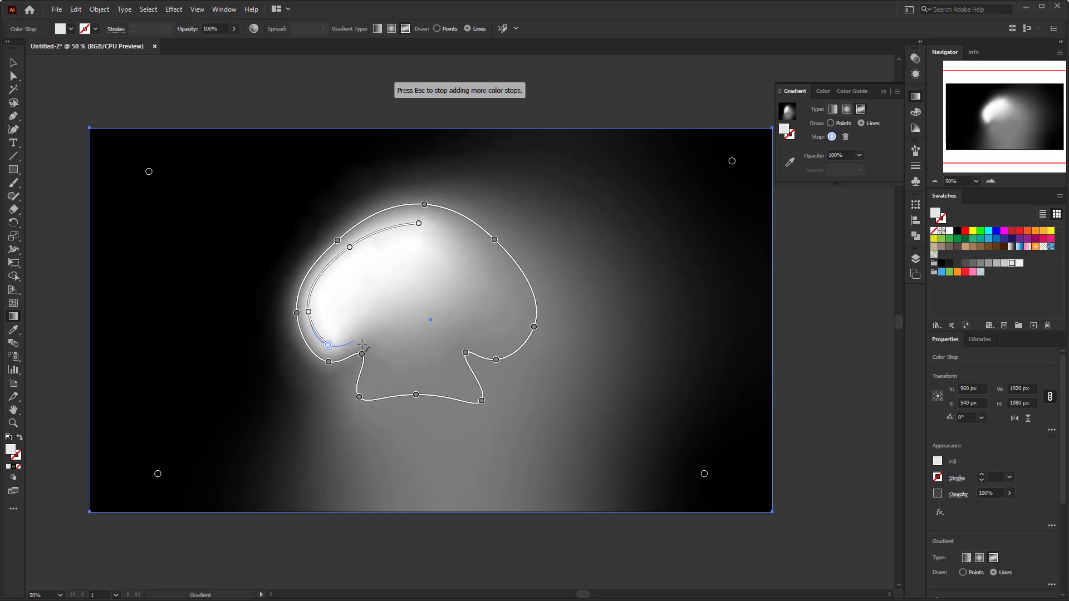
pyautogui.click(369, 338)
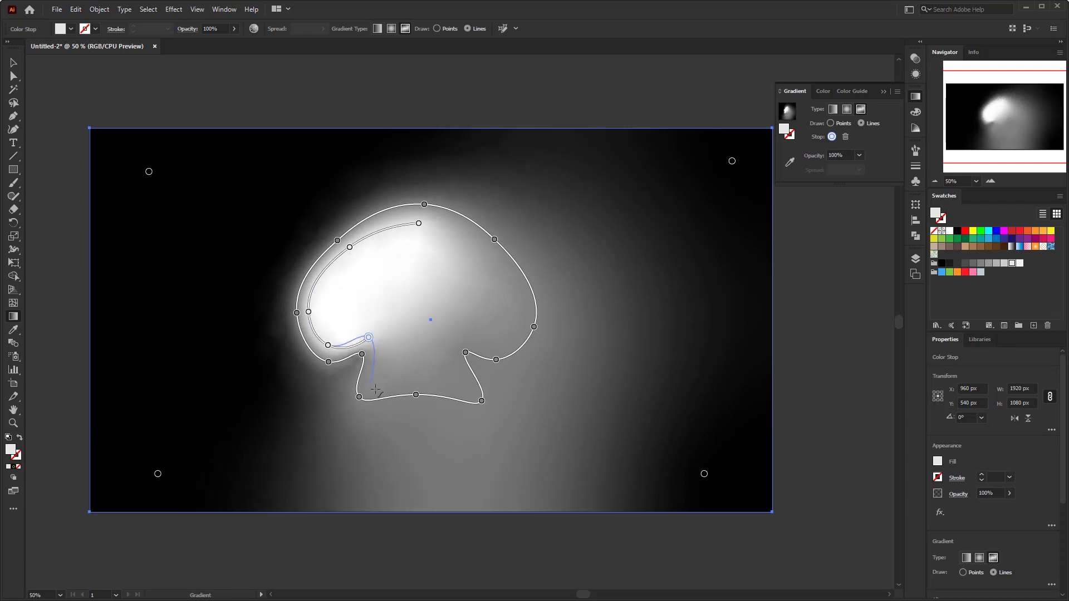
pyautogui.click(371, 384)
pyautogui.click(412, 382)
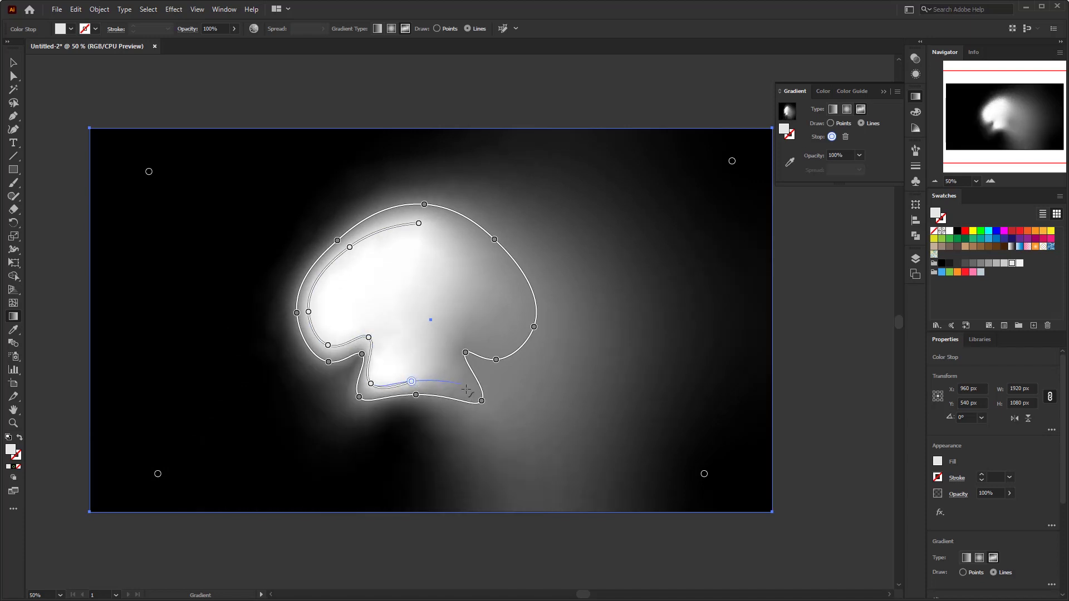
pyautogui.click(461, 384)
pyautogui.click(448, 333)
pyautogui.click(496, 341)
pyautogui.click(516, 319)
pyautogui.click(485, 249)
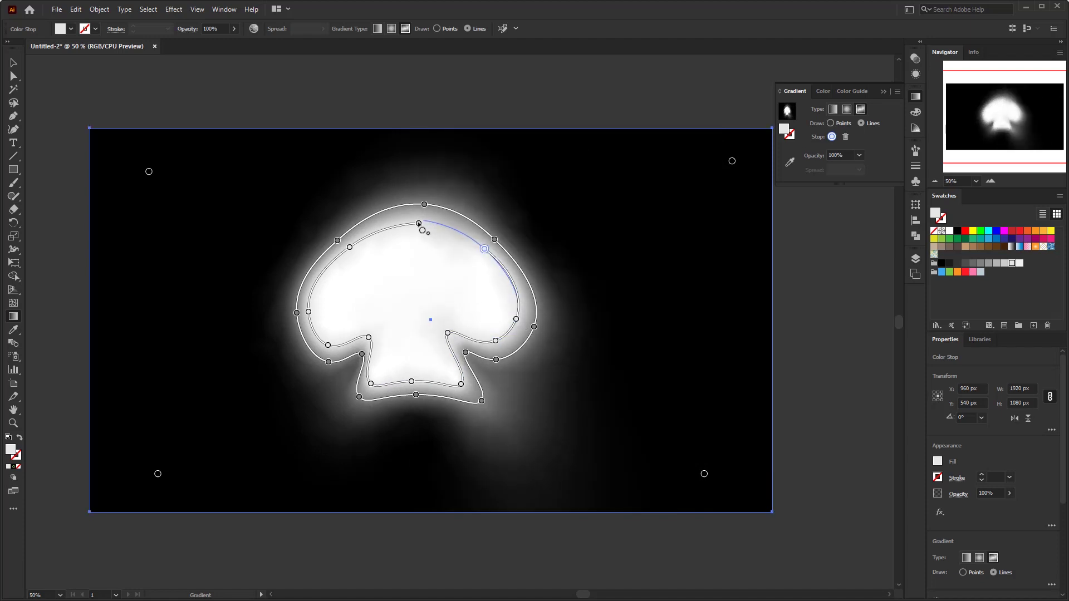
pyautogui.click(419, 224)
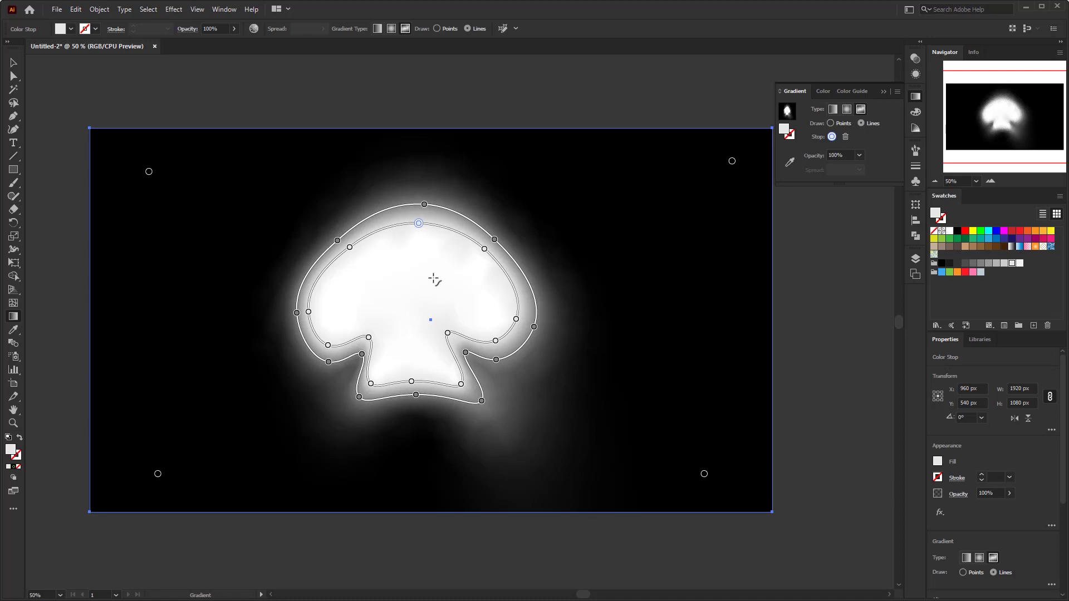
# Apply the Grain texture effect to the skull rectangle with Intensity 65, Contrast 100 and Vertical grain type, and deselect it.
pyautogui.click(168, 12)
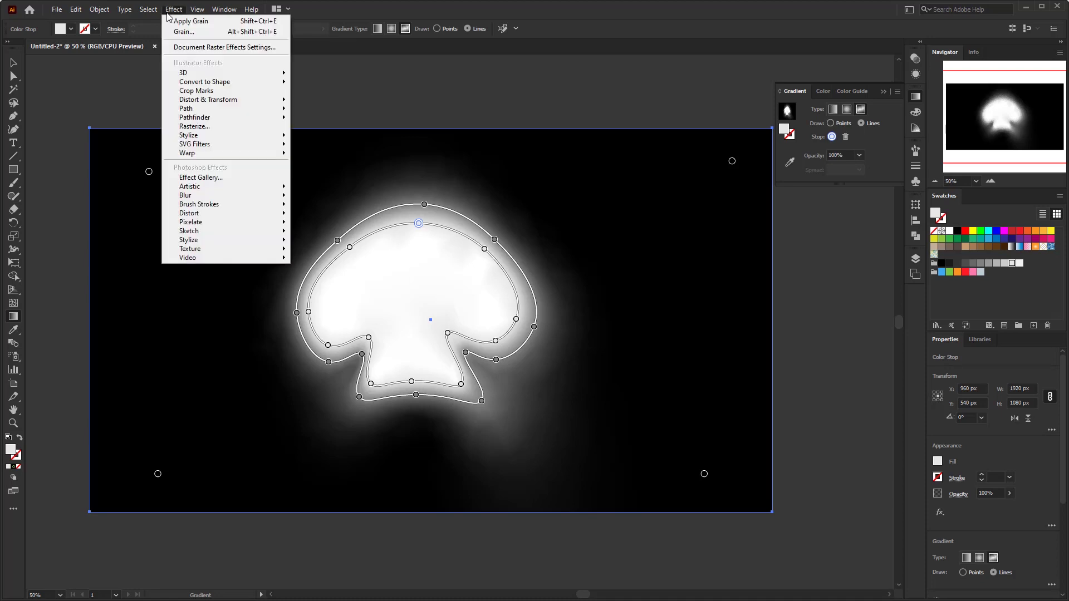
pyautogui.moveTo(242, 251)
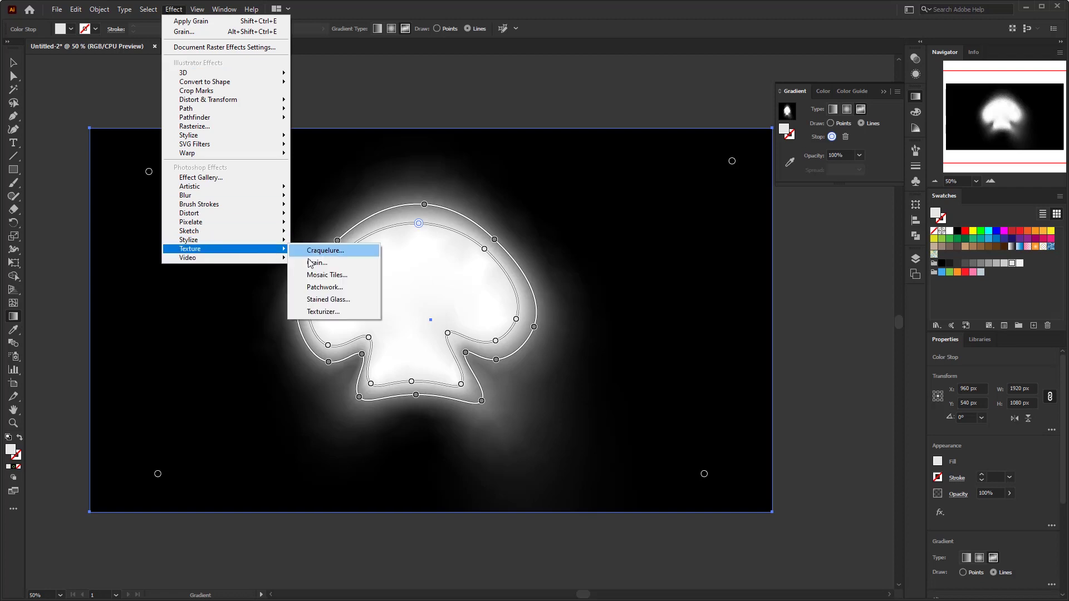
pyautogui.click(351, 264)
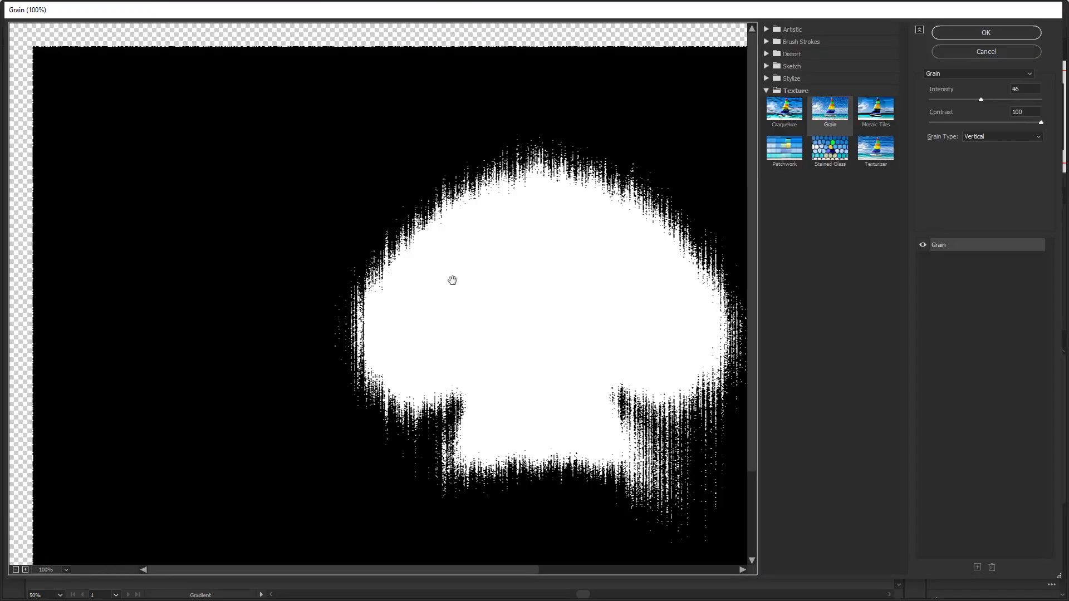
pyautogui.moveTo(508, 312); pyautogui.dragTo(466, 313)
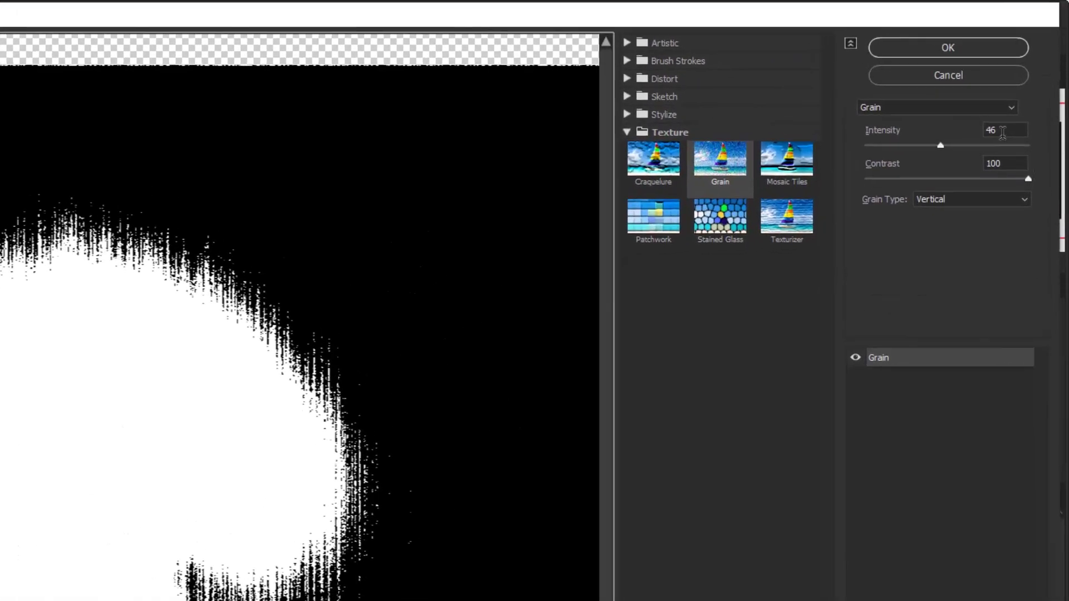
pyautogui.doubleClick(1003, 132)
pyautogui.write('65')
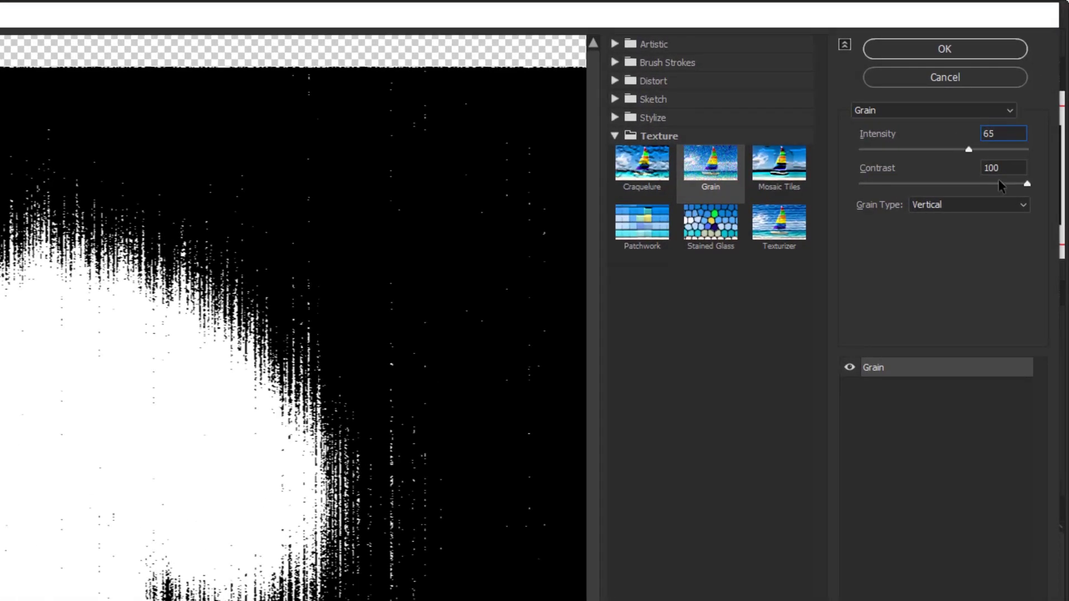
pyautogui.click(1015, 167)
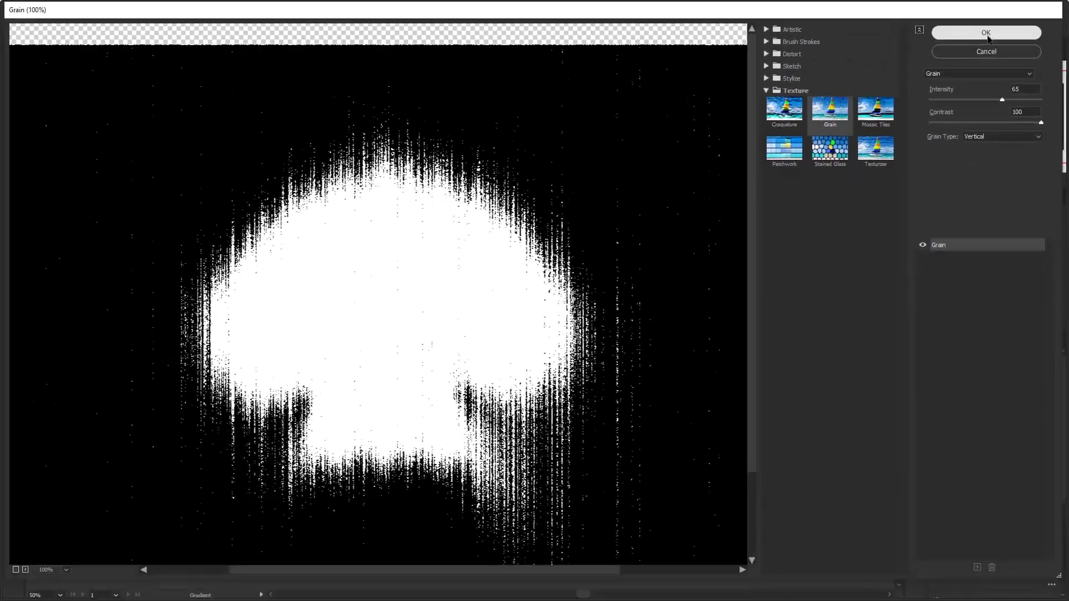
pyautogui.click(946, 49)
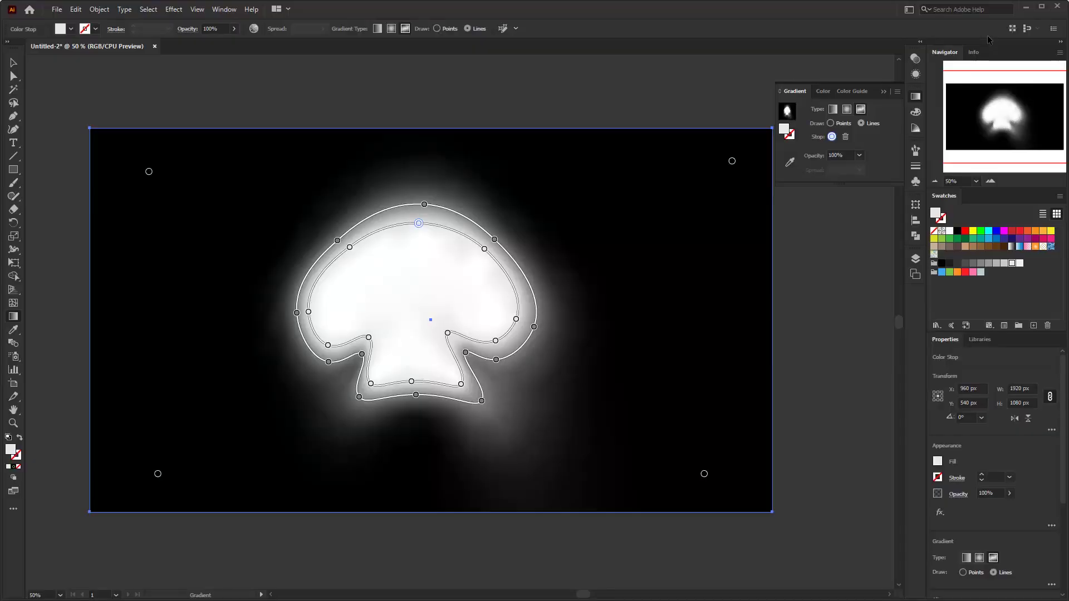
pyautogui.click(13, 63)
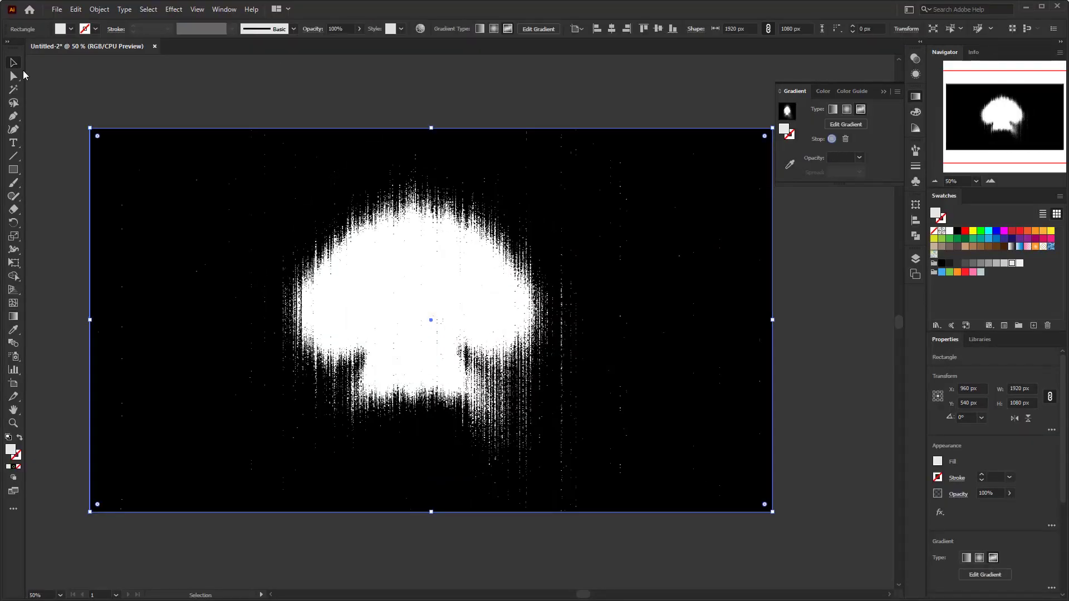
pyautogui.click(470, 101)
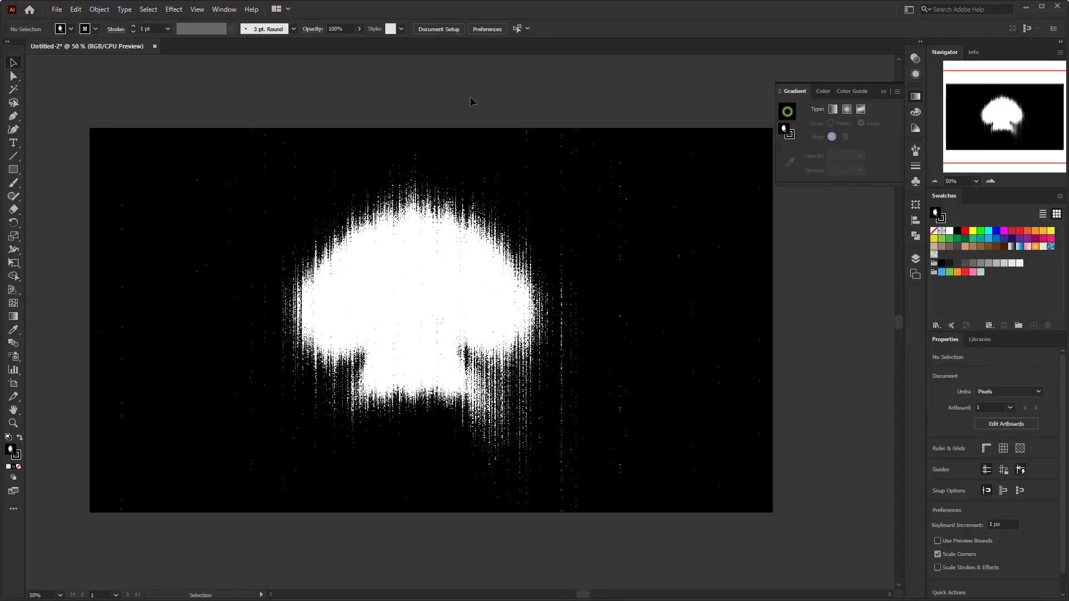
# Edit the rectangle's freeform gradient and move the upper skull stops up and outward to make the cranium broader and rounder.
pyautogui.click(387, 278)
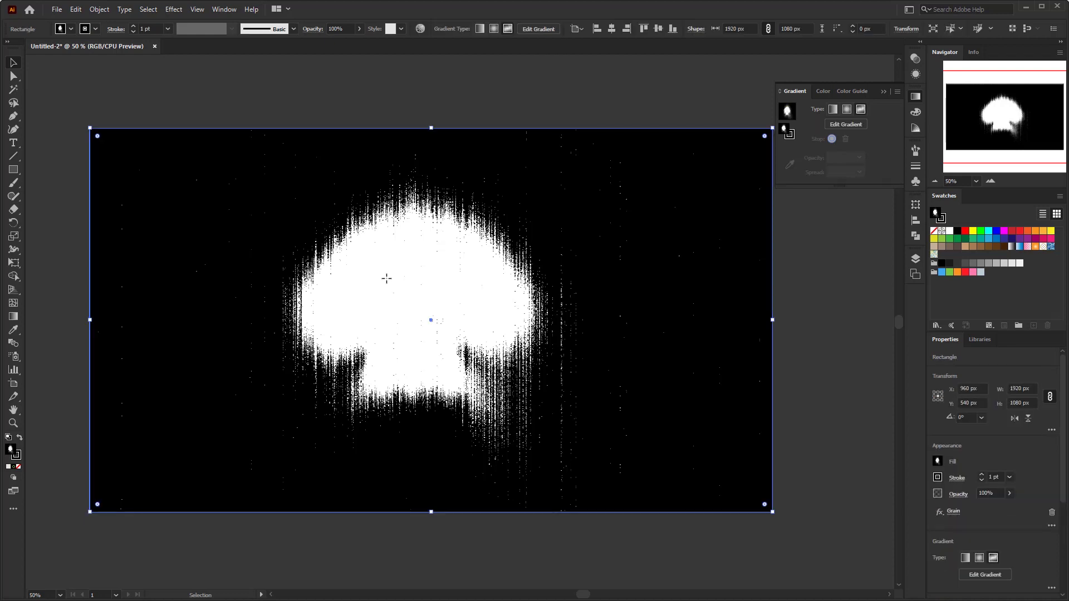
pyautogui.click(916, 97)
pyautogui.click(916, 98)
pyautogui.click(852, 125)
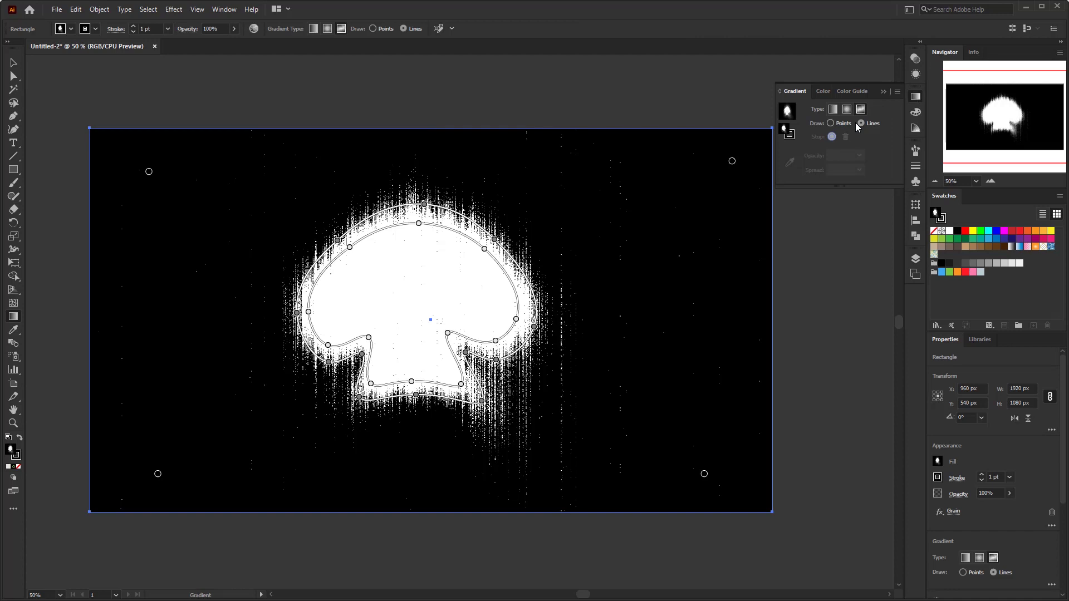
pyautogui.moveTo(337, 241); pyautogui.dragTo(336, 231)
pyautogui.moveTo(495, 240); pyautogui.dragTo(495, 231)
pyautogui.moveTo(424, 204)
pyautogui.mouseDown()
pyautogui.moveTo(420, 193)
pyautogui.moveTo(419, 214)
pyautogui.mouseUp()
pyautogui.moveTo(336, 231); pyautogui.dragTo(328, 227)
pyautogui.moveTo(495, 231); pyautogui.dragTo(507, 225)
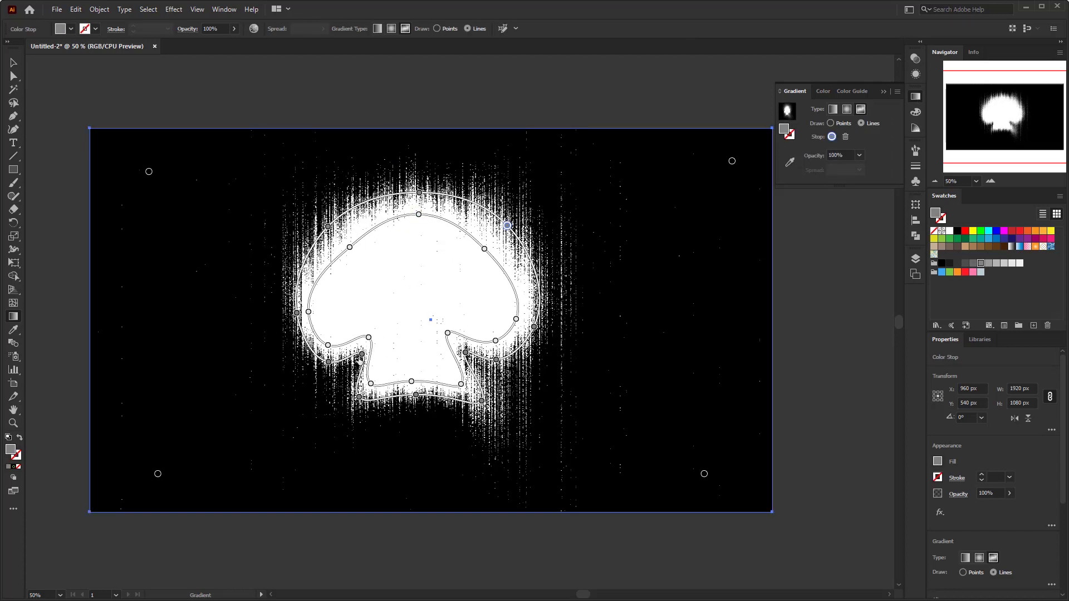
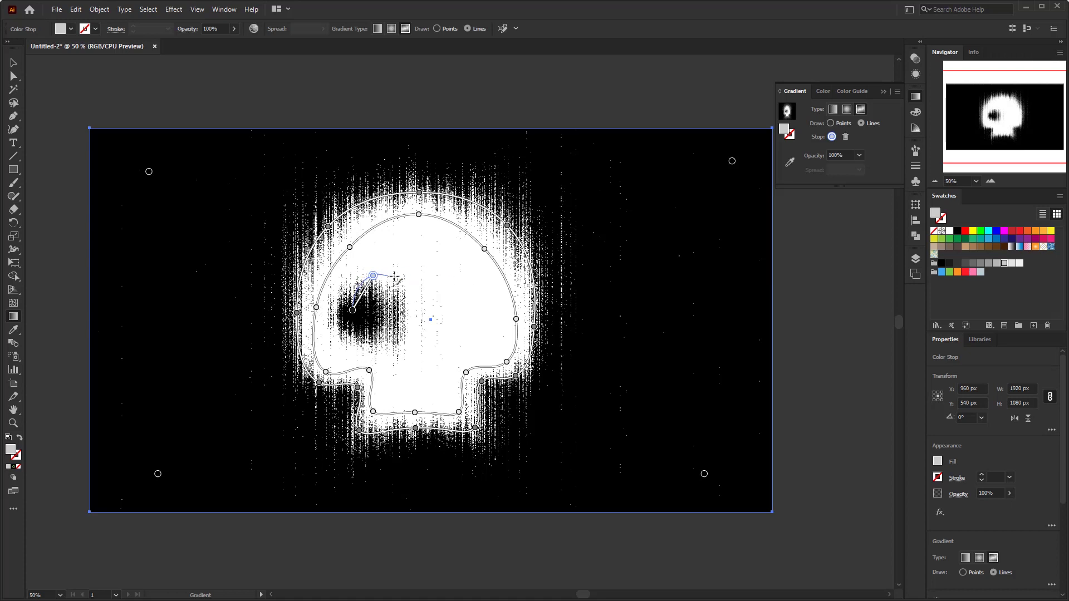
# End the left eye line and draw a matching right eye line from a very dark gray stop diagonally up to a light gray stop.
pyautogui.press('Escape')
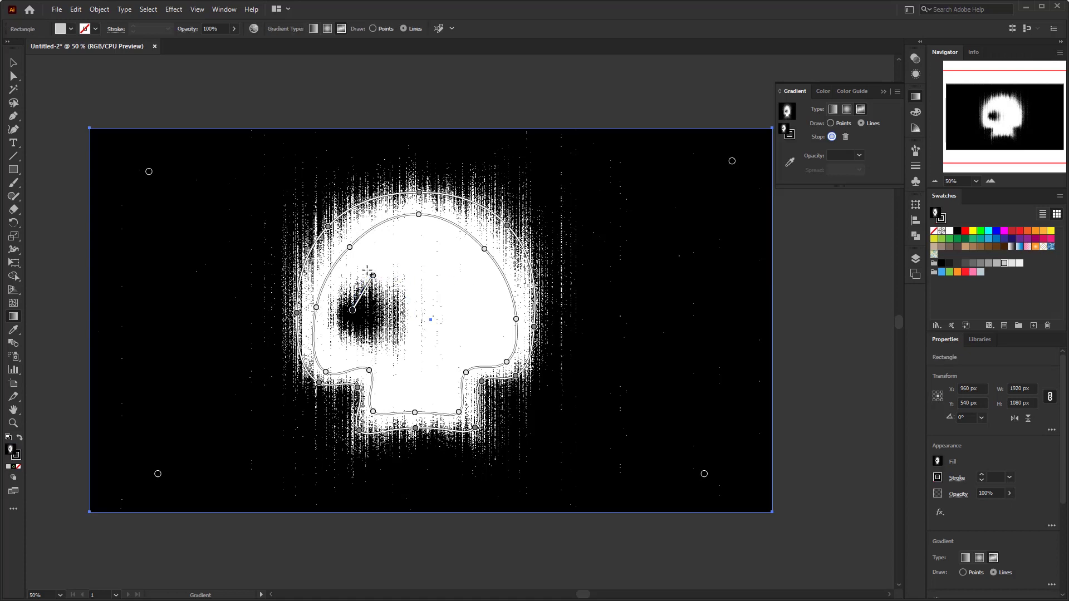
pyautogui.click(474, 319)
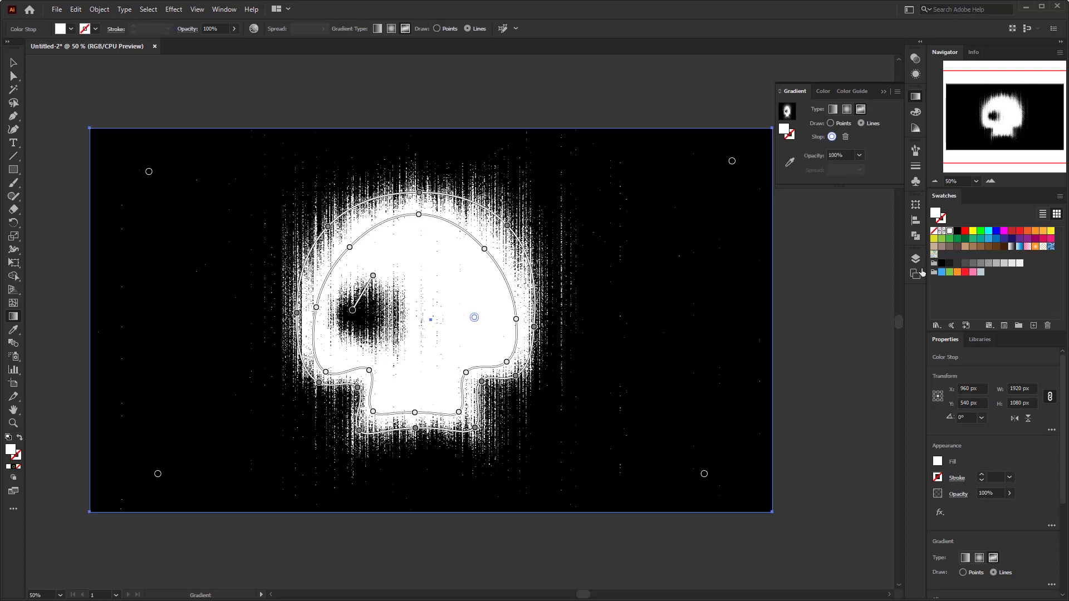
pyautogui.click(950, 263)
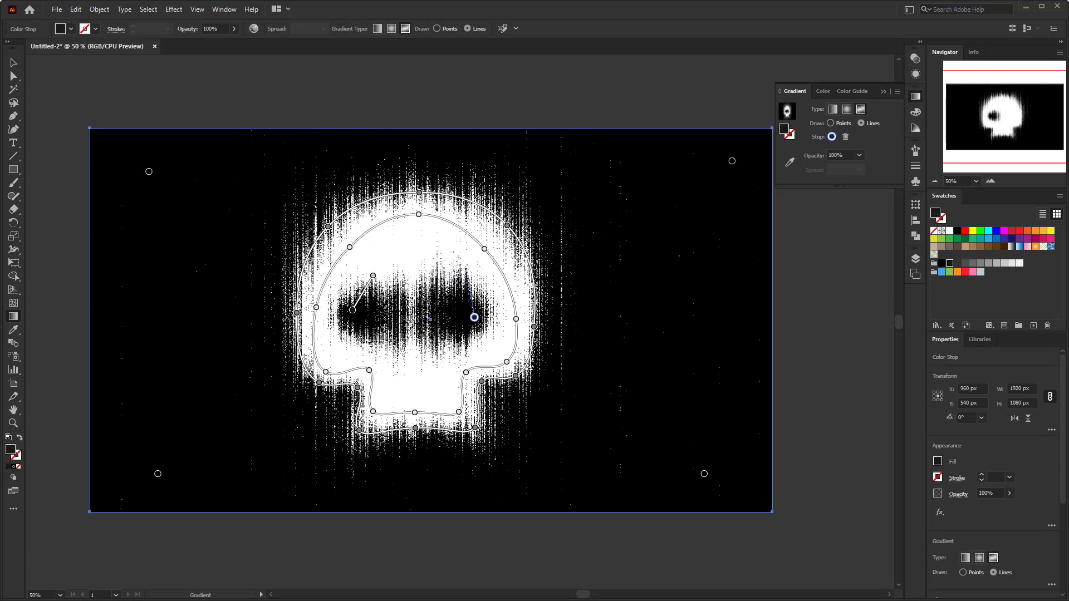
pyautogui.moveTo(457, 278); pyautogui.dragTo(452, 274)
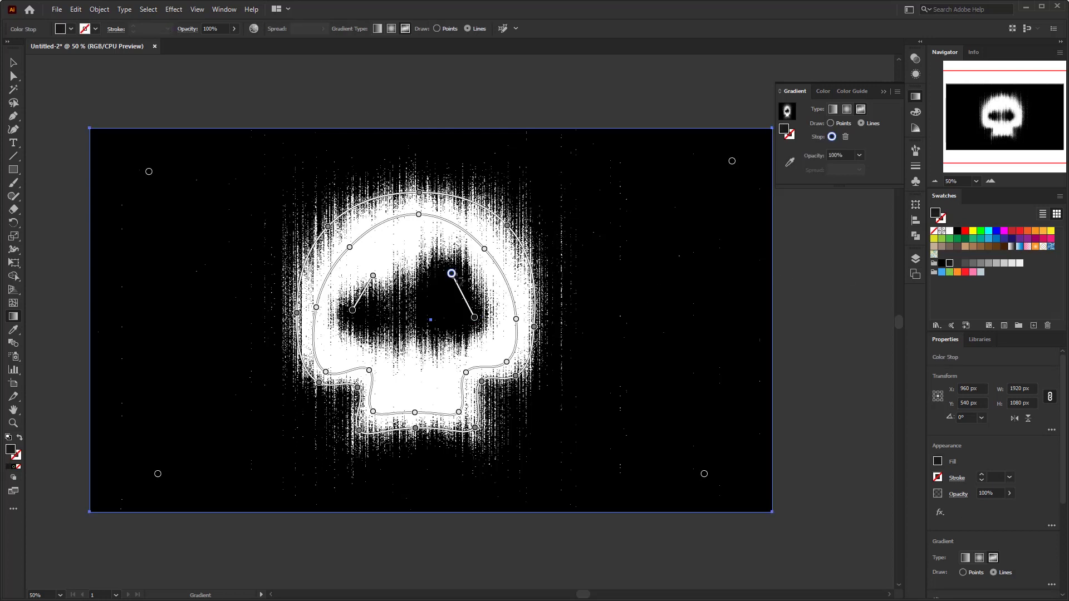
pyautogui.click(1003, 265)
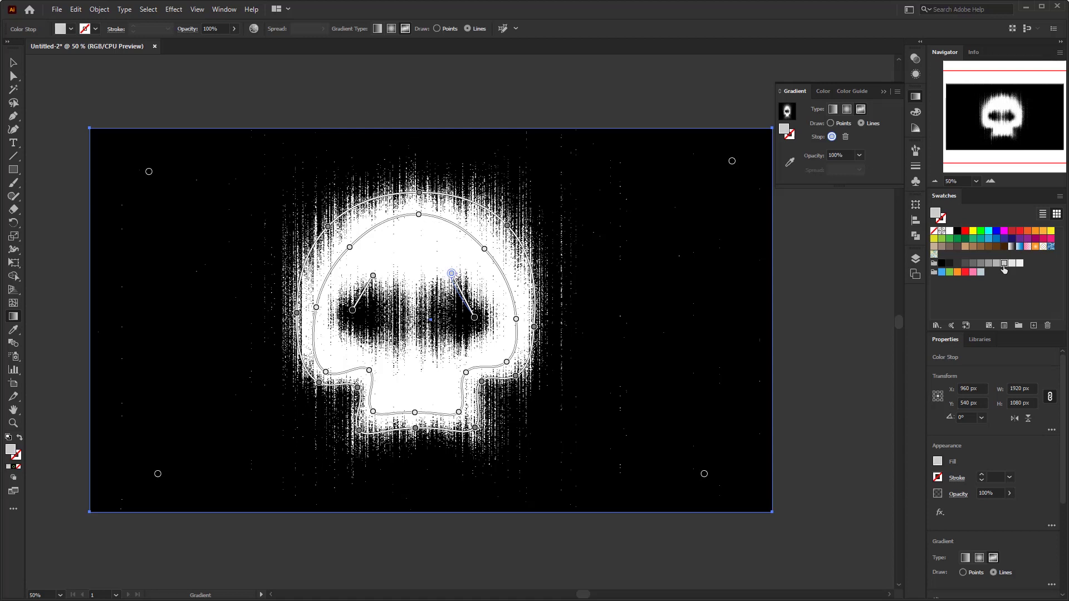
pyautogui.press('Escape')
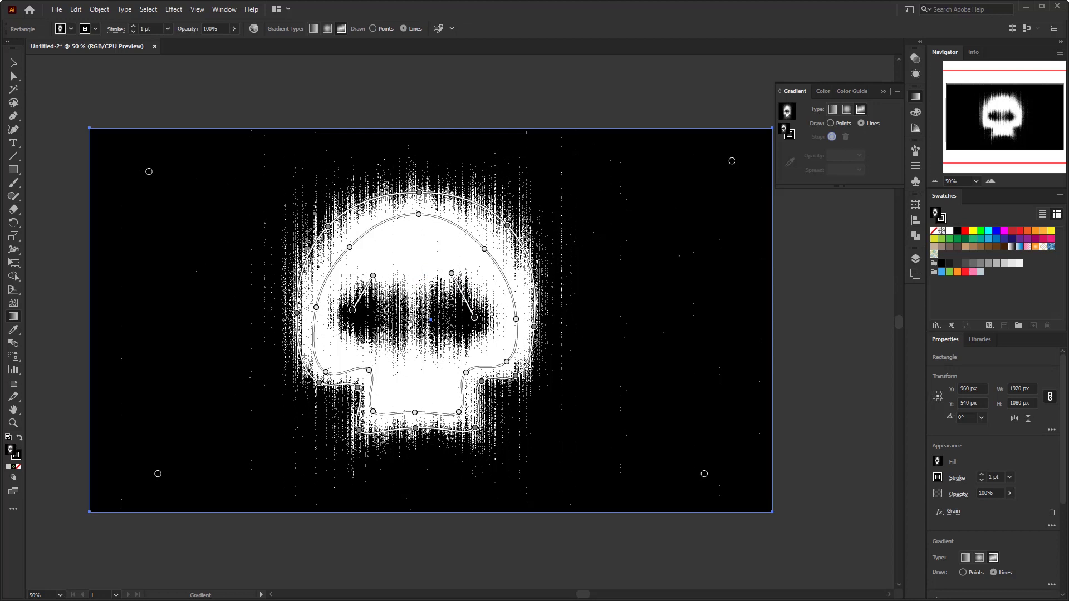
# Draw a short vertical gradient line of very light gray stops between the eyes, down the bridge of the nose.
pyautogui.click(413, 257)
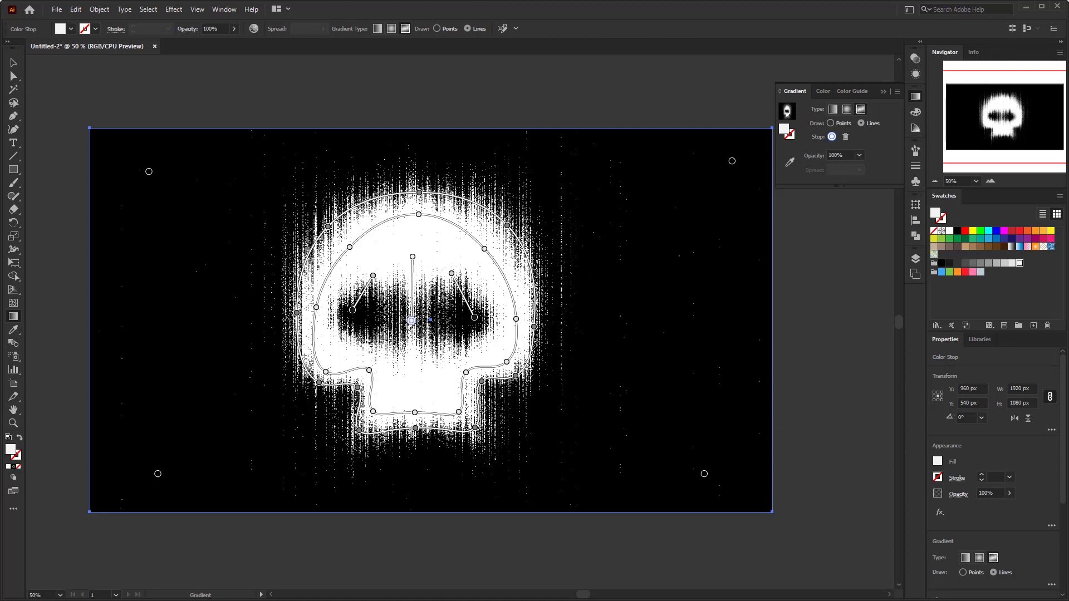
pyautogui.click(411, 321)
pyautogui.click(412, 315)
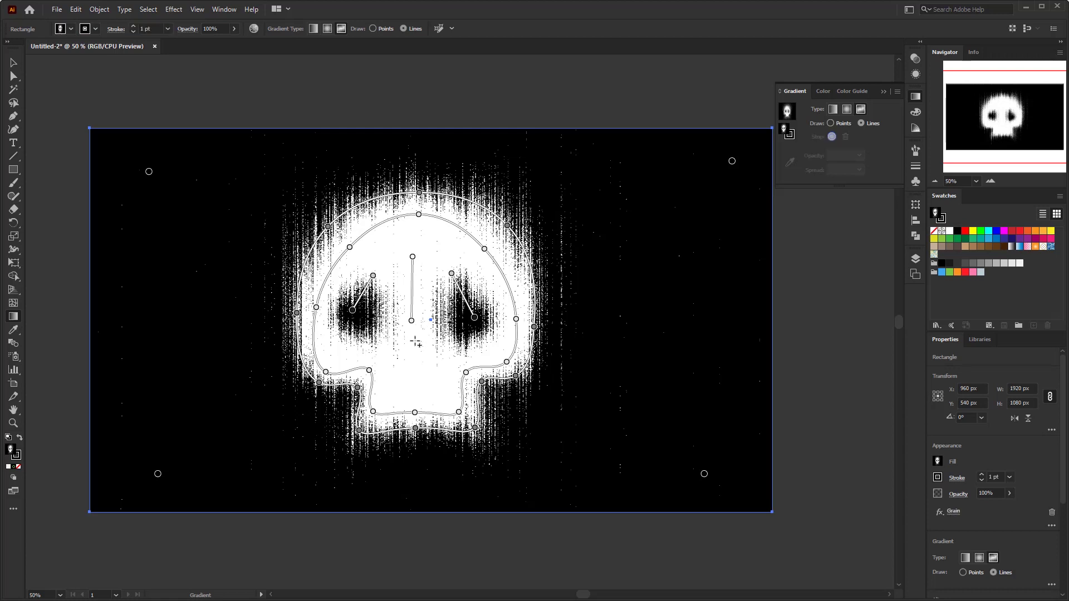
# Draw a closed, crescent-shaped nose line of very dark gray stops below the bridge line, and pull its top and side stops inward.
pyautogui.click(414, 336)
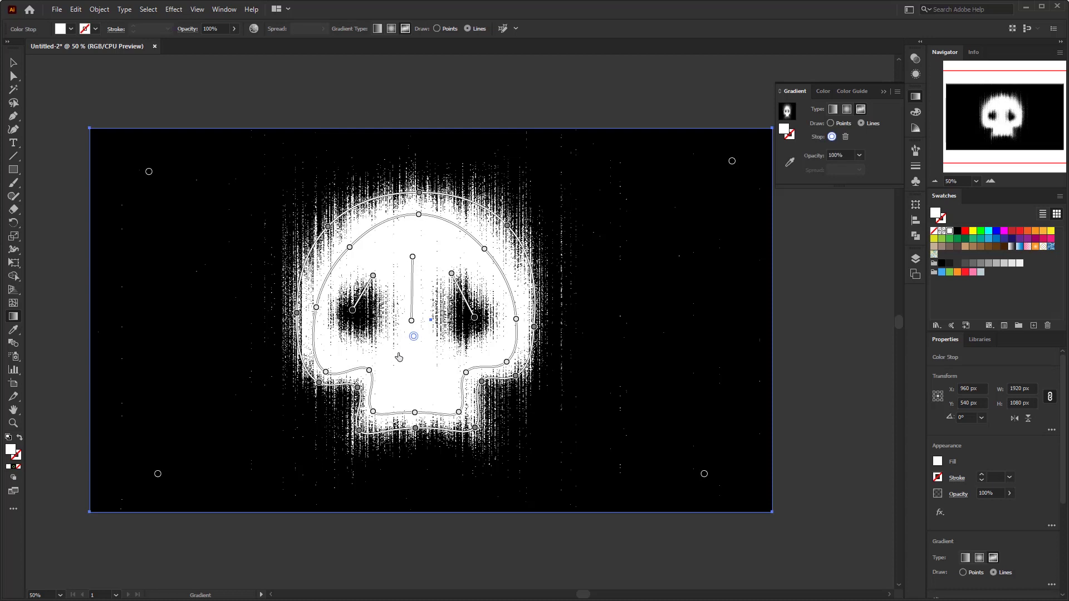
pyautogui.click(950, 265)
pyautogui.click(388, 382)
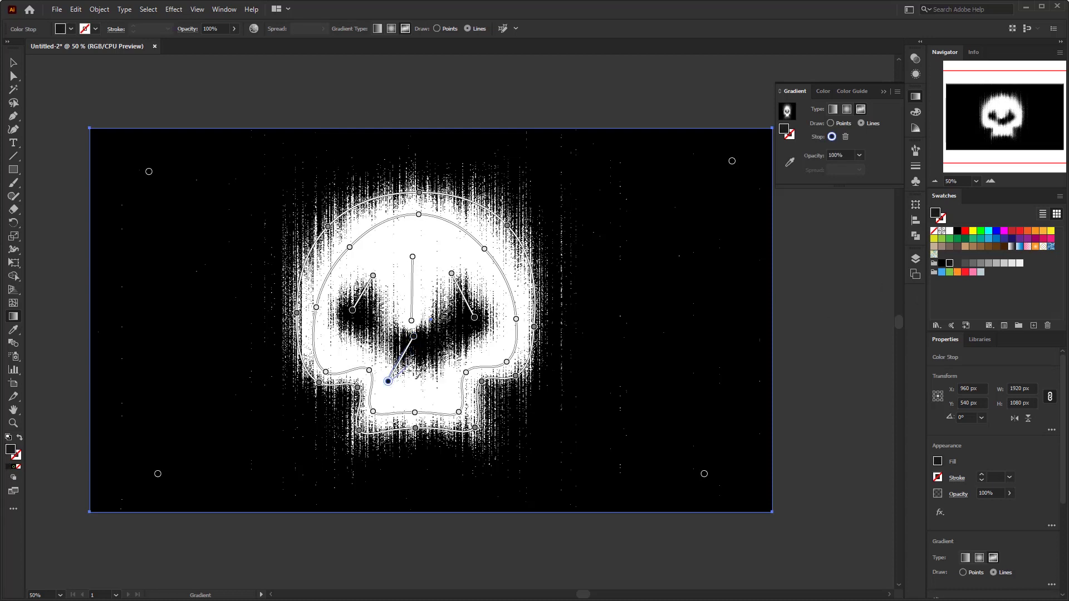
pyautogui.click(408, 366)
pyautogui.click(435, 380)
pyautogui.click(414, 337)
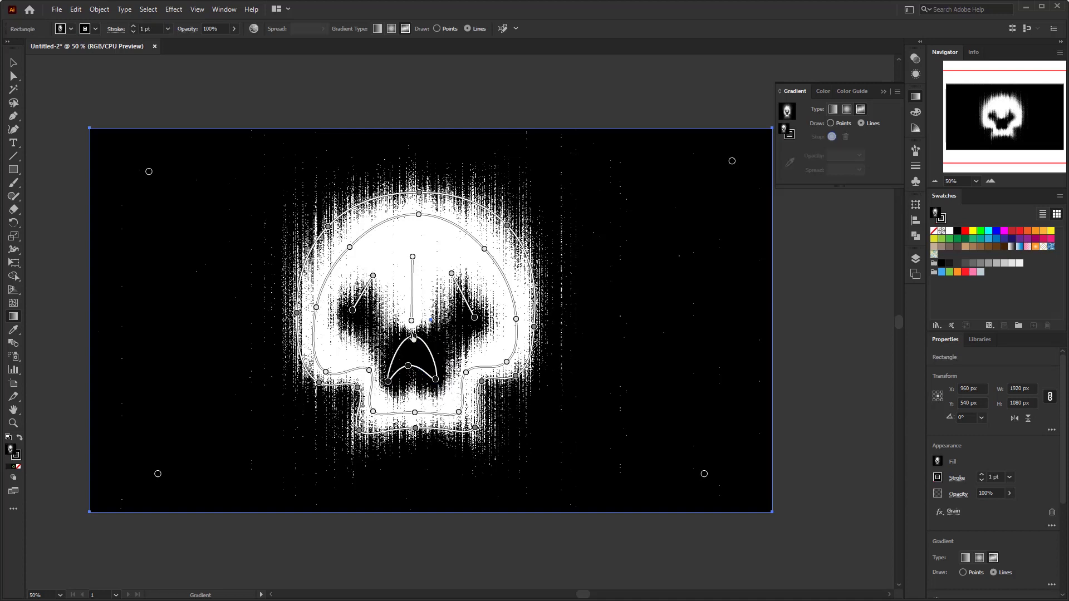
pyautogui.moveTo(414, 338); pyautogui.dragTo(411, 346)
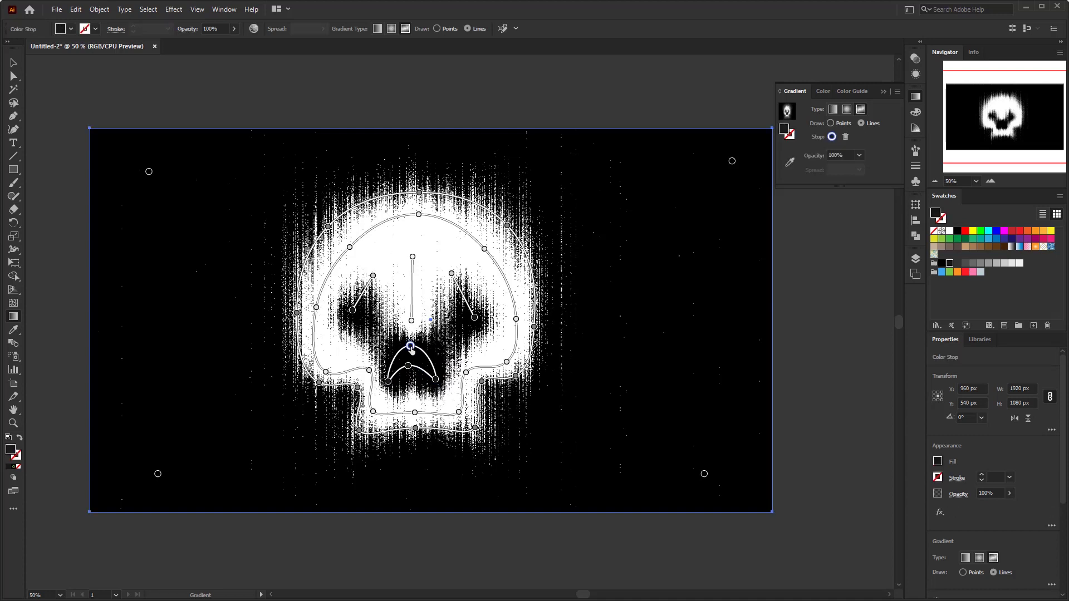
pyautogui.moveTo(388, 382); pyautogui.dragTo(429, 374)
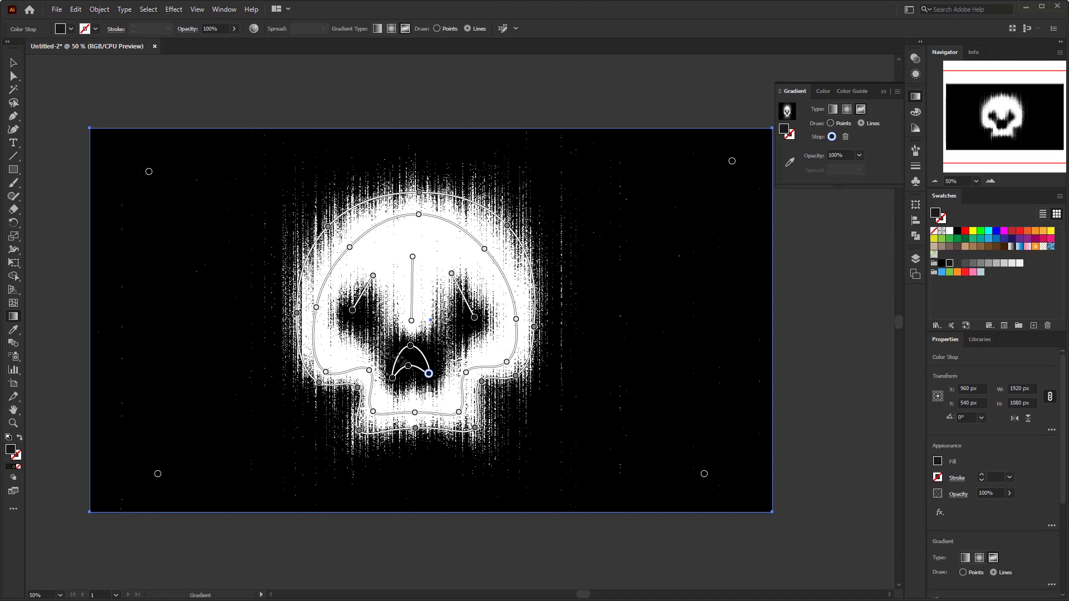
# Draw an arched gradient line of very light gray stops over the nose, running from below the left eye to below the right eye.
pyautogui.click(357, 351)
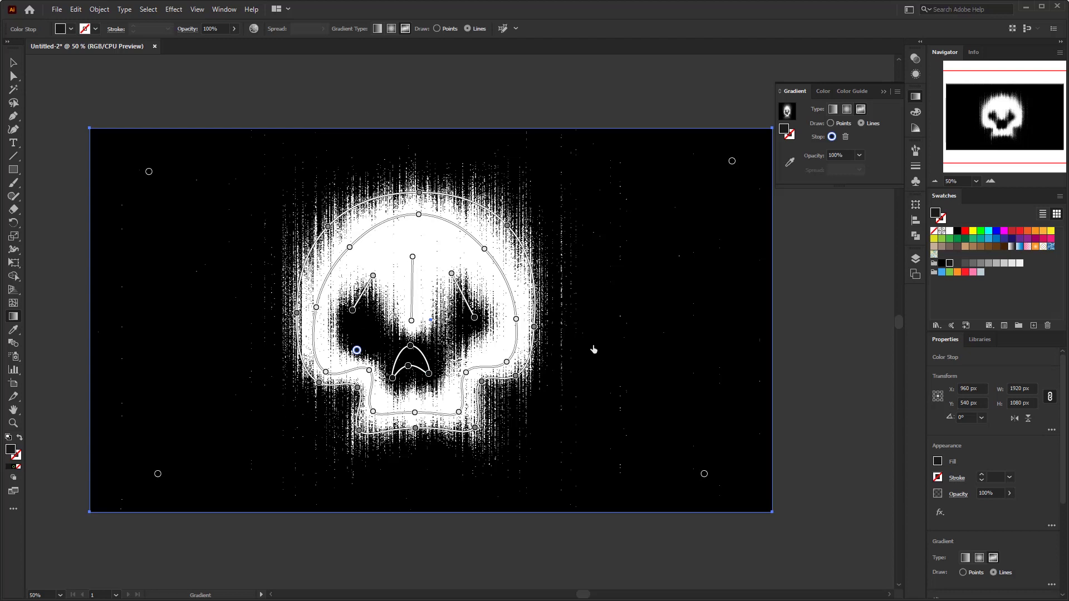
pyautogui.click(1020, 264)
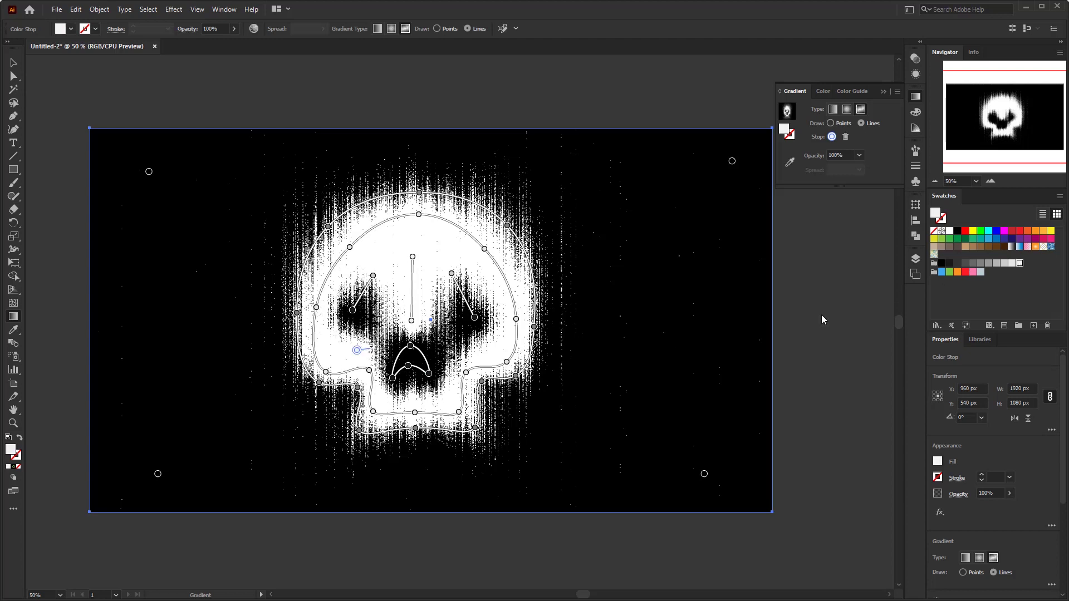
pyautogui.click(410, 333)
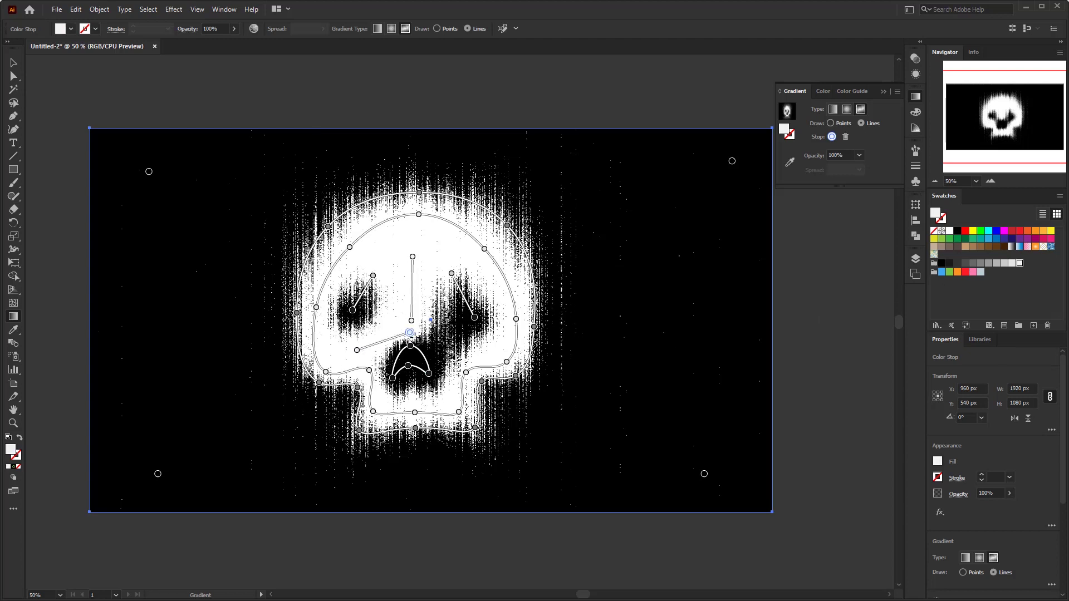
pyautogui.click(451, 349)
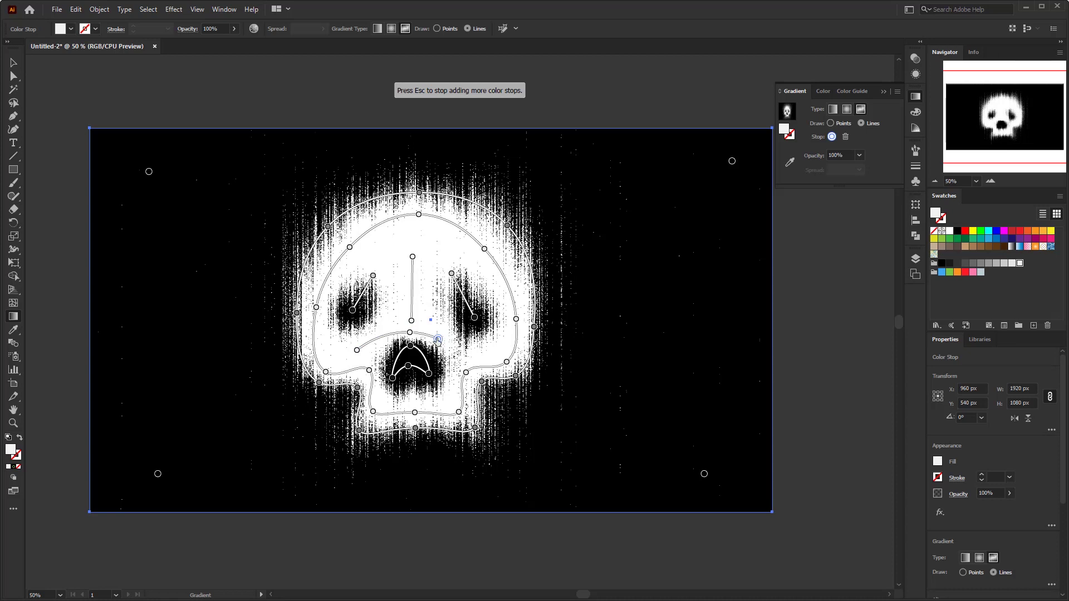
pyautogui.press('Escape')
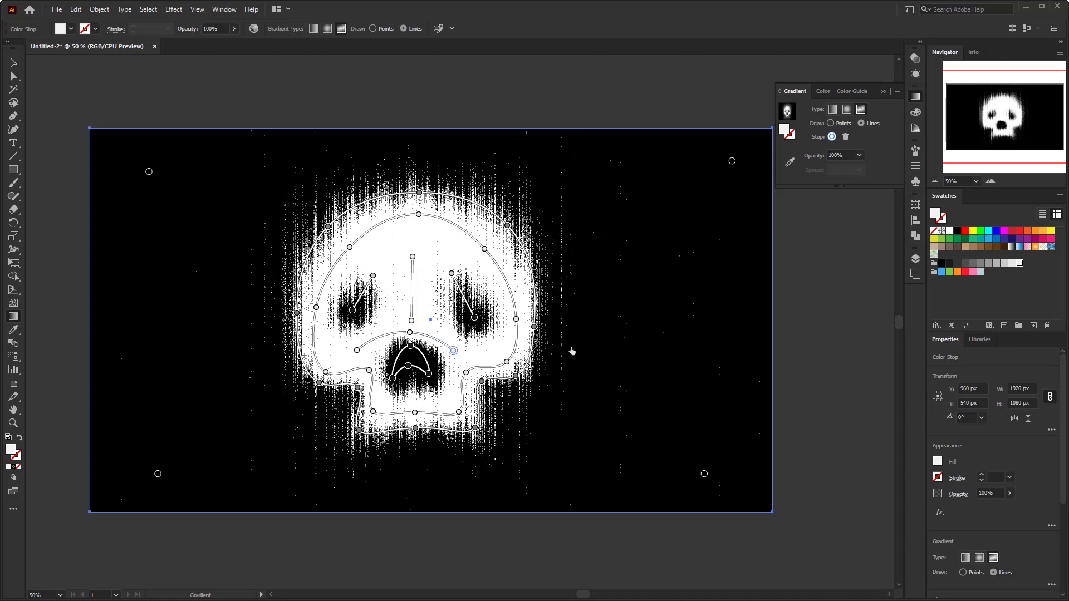
pyautogui.press('Escape')
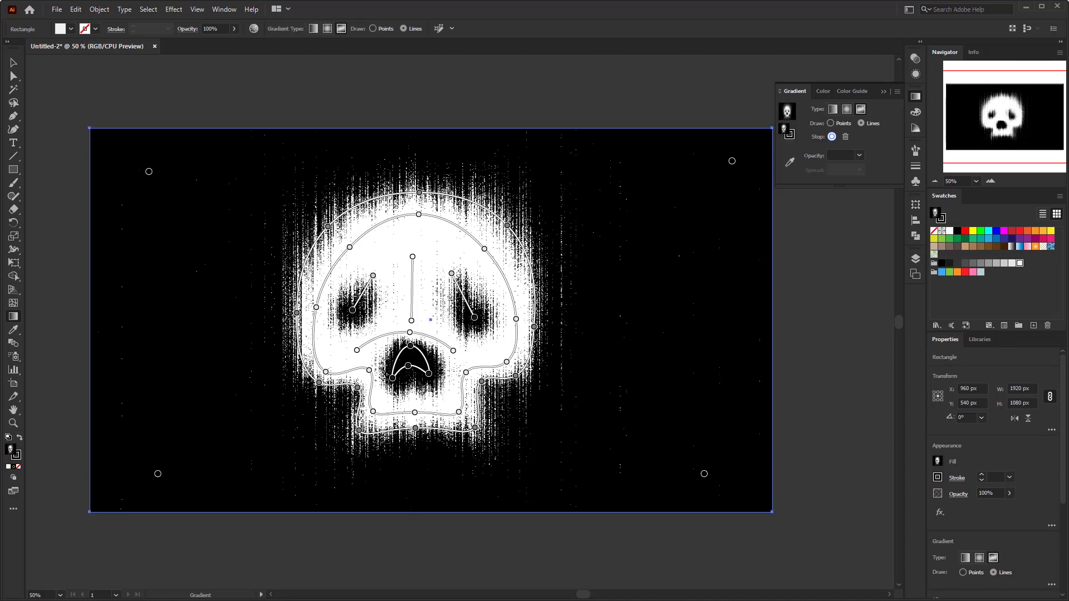
# Deselect the artwork to view the finished skull, and reselect the rectangle to show its appearance attributes.
pyautogui.click(10, 69)
pyautogui.click(309, 86)
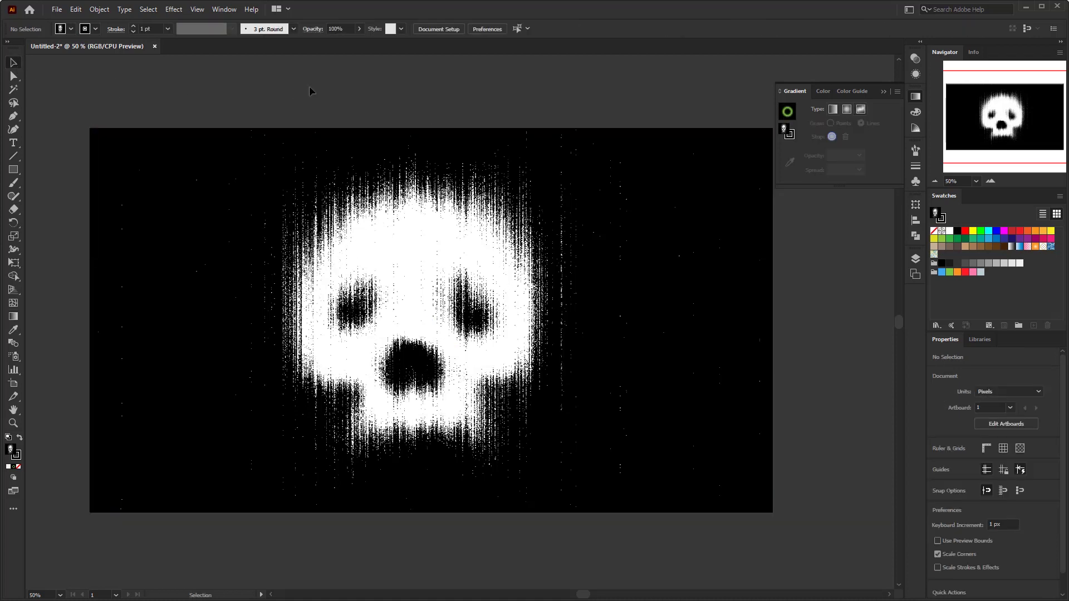
pyautogui.click(453, 239)
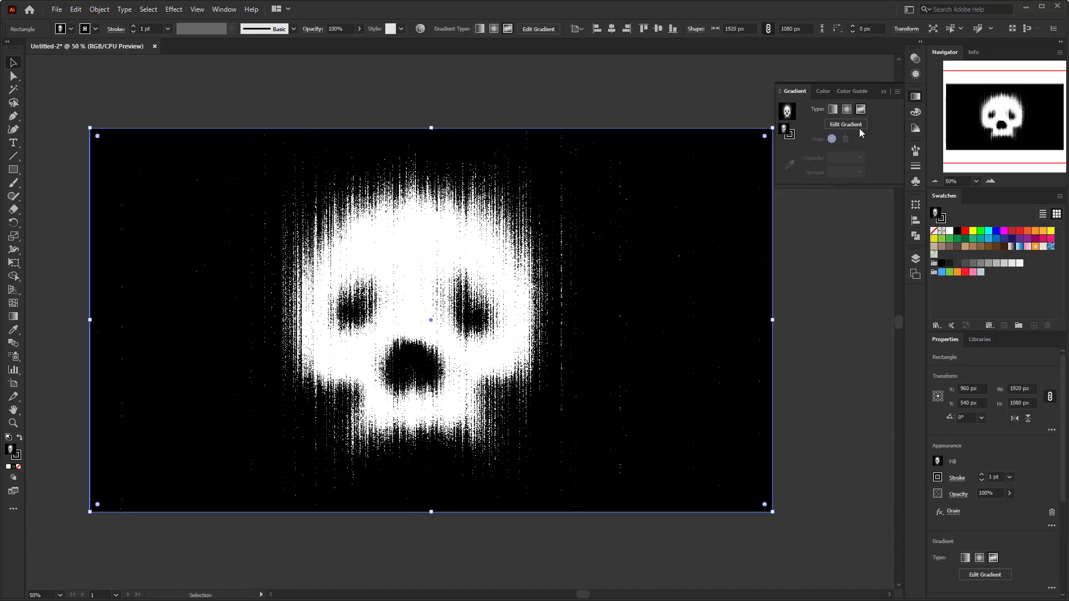
pyautogui.click(910, 77)
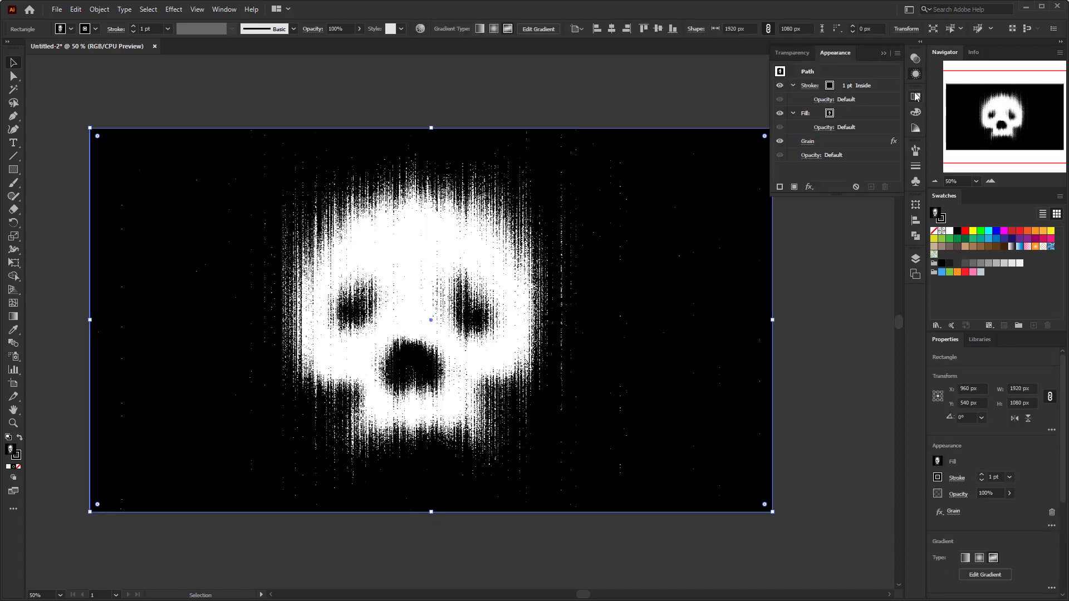
# Edit the rectangle's freeform gradient and recolor the upper stop of the right eye line to a medium gray swatch.
pyautogui.click(915, 97)
pyautogui.click(858, 110)
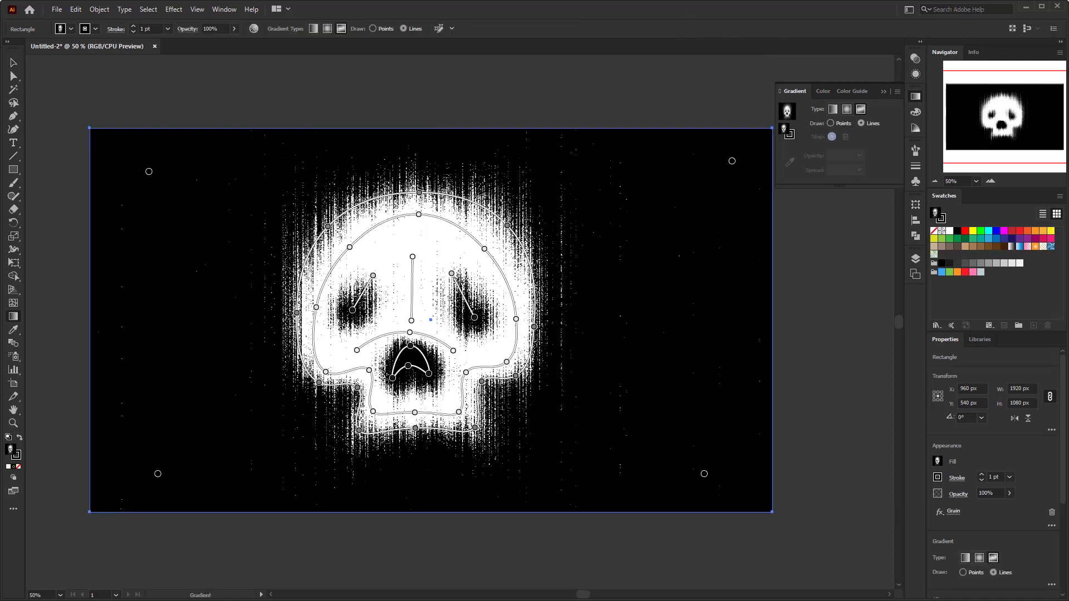
pyautogui.click(454, 277)
pyautogui.click(1004, 264)
pyautogui.click(1012, 264)
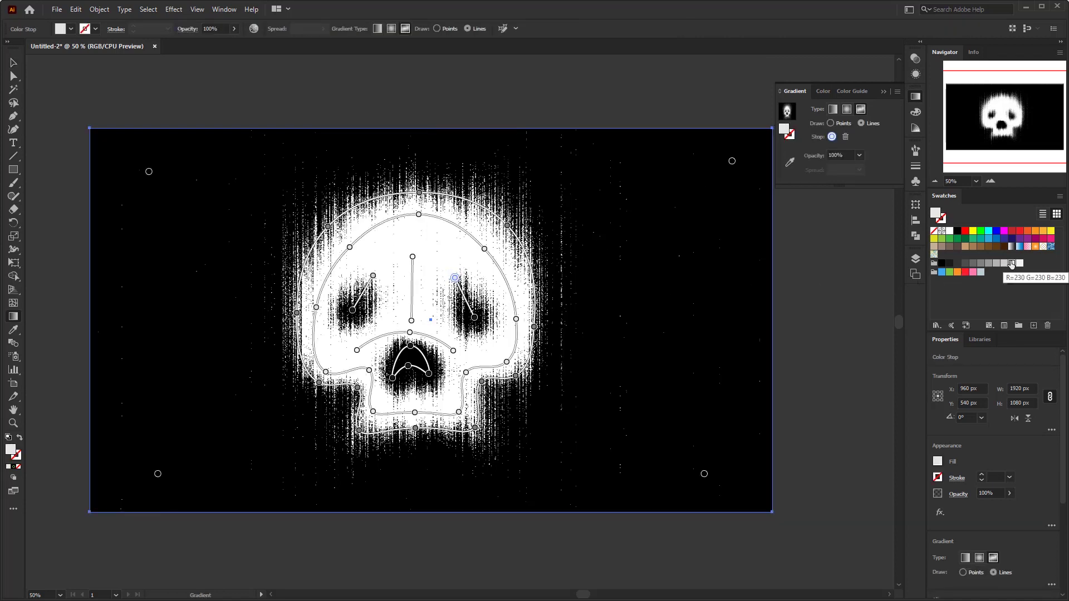
pyautogui.click(1004, 264)
pyautogui.click(996, 264)
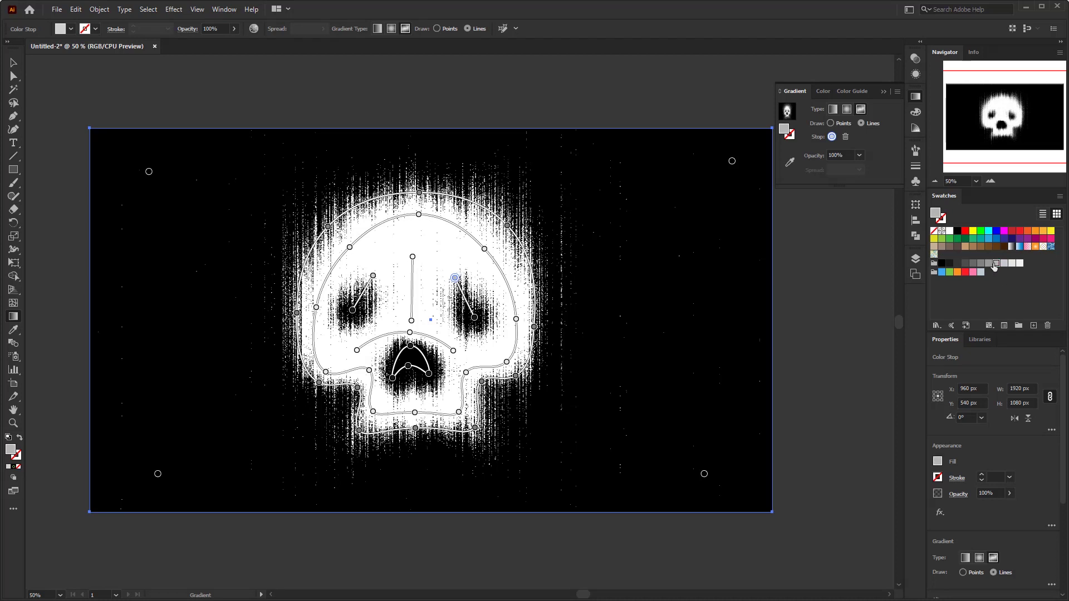
pyautogui.click(989, 264)
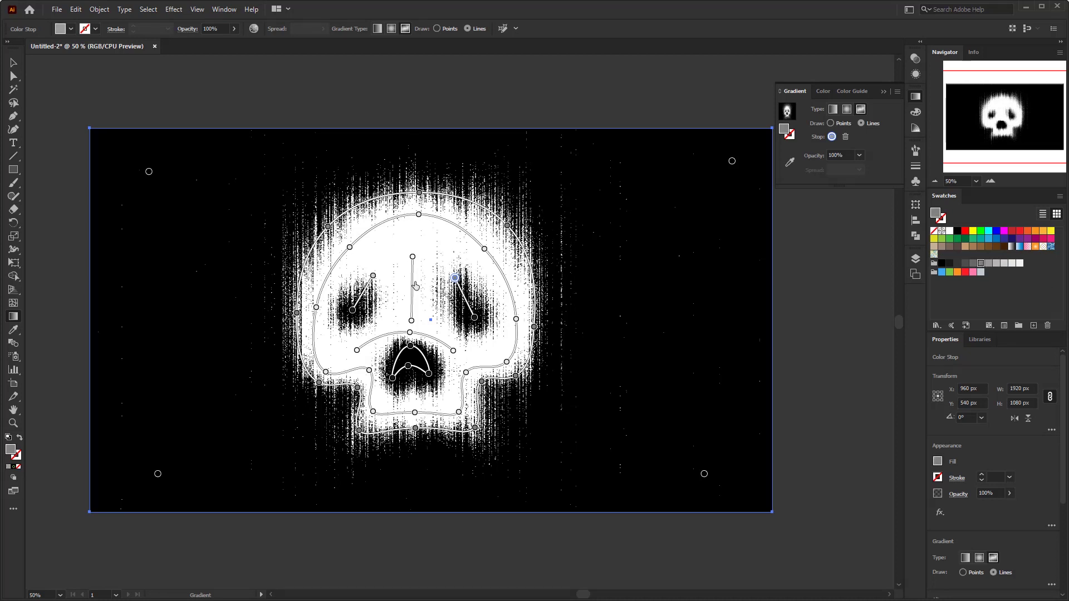
# Recolor the upper stop of the left eye line to a medium-light gray swatch and shift it slightly toward the nose bridge.
pyautogui.click(373, 277)
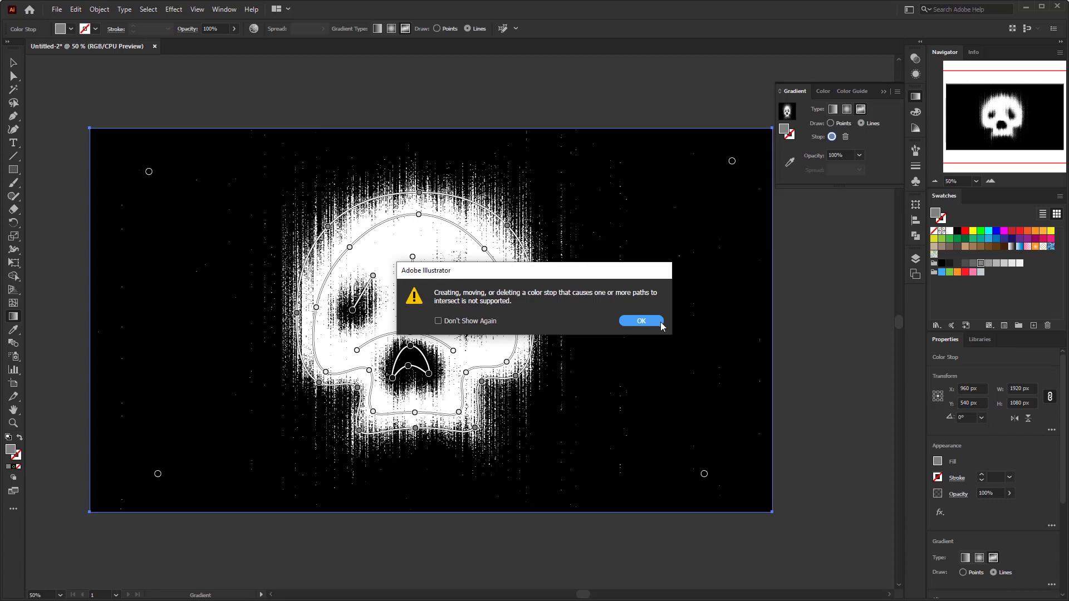
pyautogui.click(641, 322)
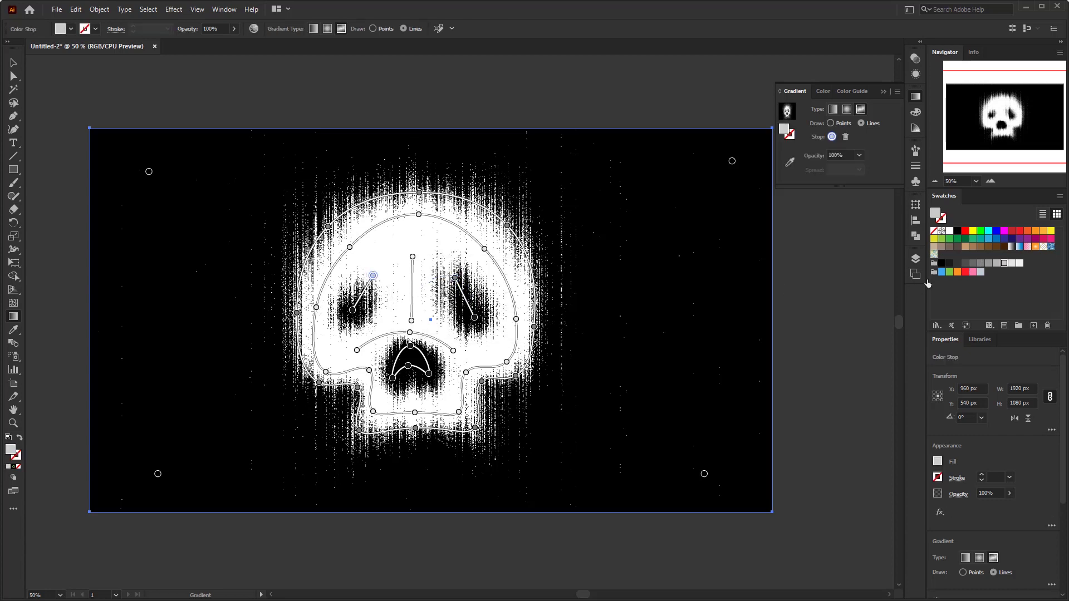
pyautogui.click(986, 263)
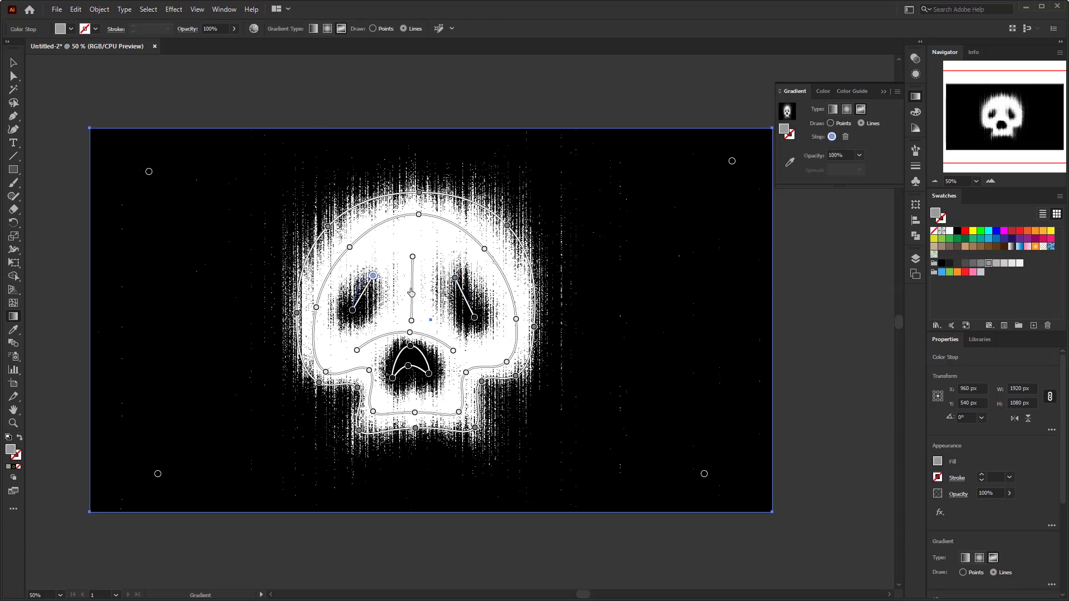
pyautogui.moveTo(376, 280); pyautogui.dragTo(383, 279)
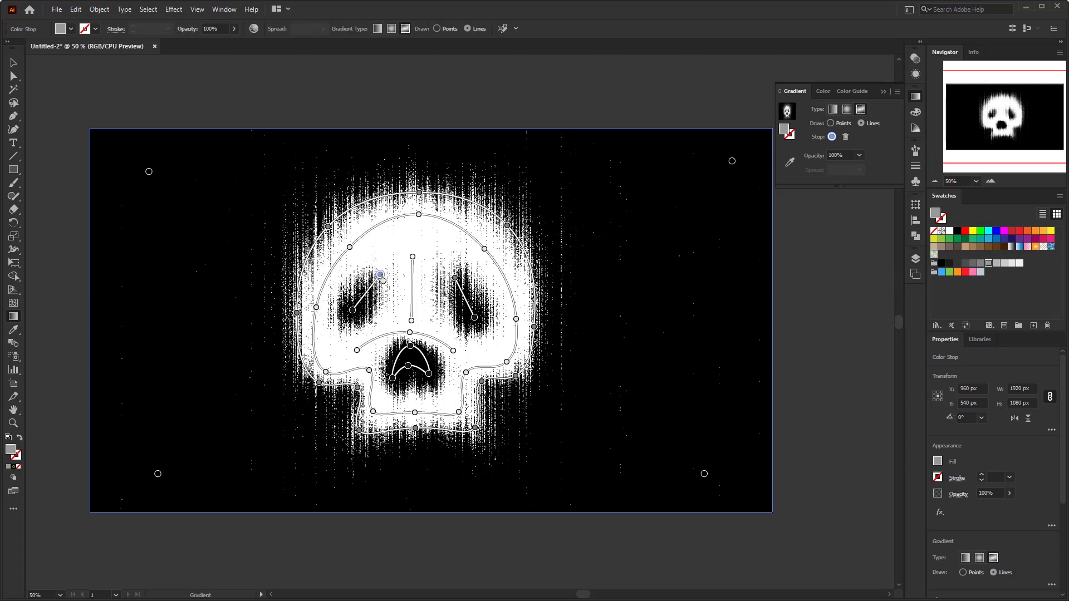
pyautogui.press('Escape')
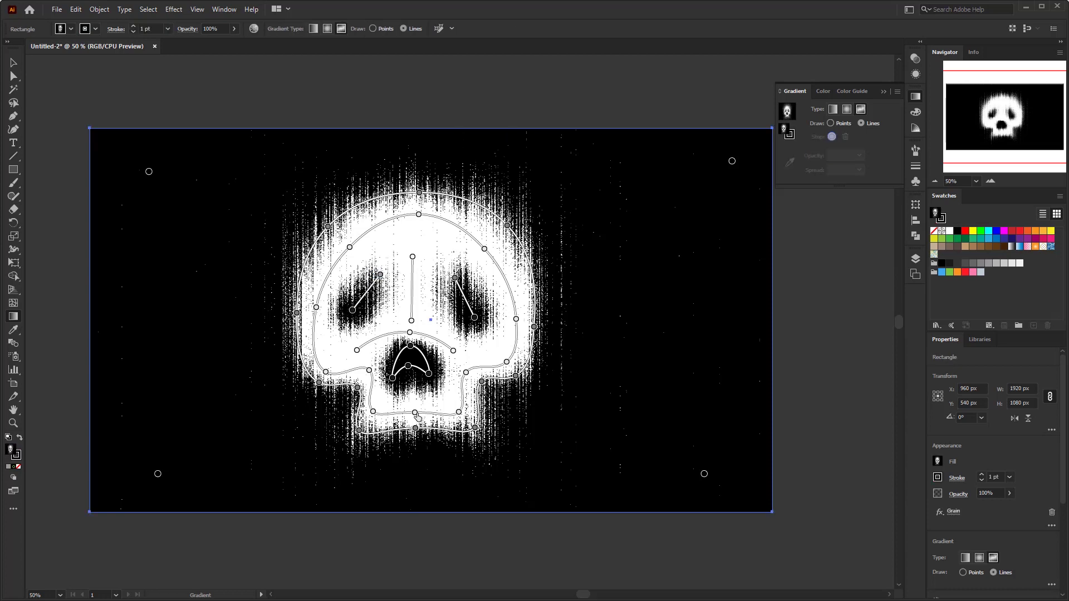
# Move the middle stop of the inner jaw line up to just below the nose, and deselect the artwork.
pyautogui.click(415, 413)
pyautogui.moveTo(415, 413); pyautogui.dragTo(411, 383)
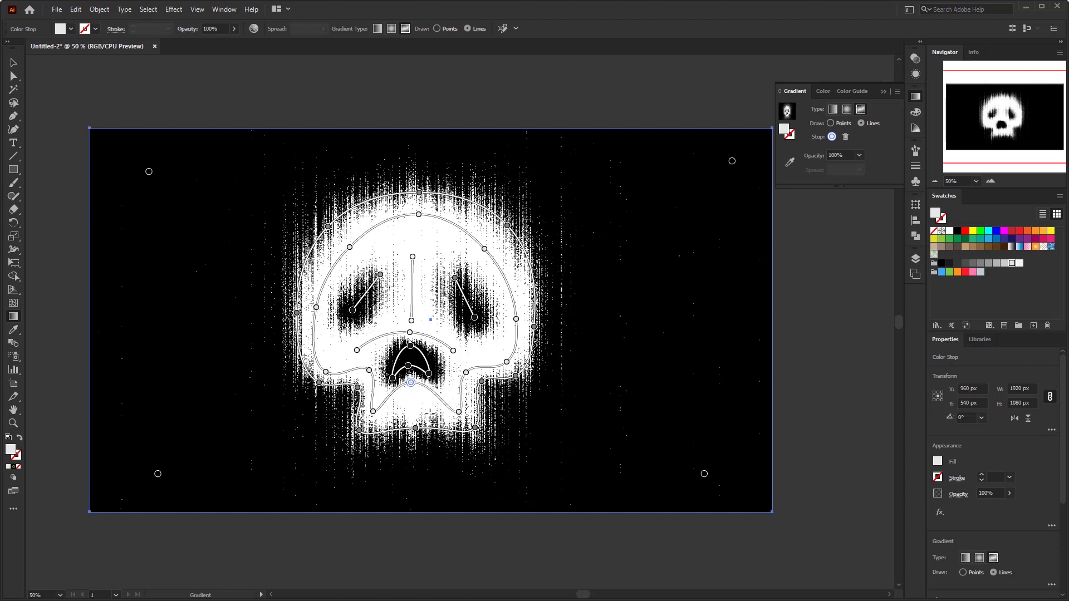
pyautogui.press('v')
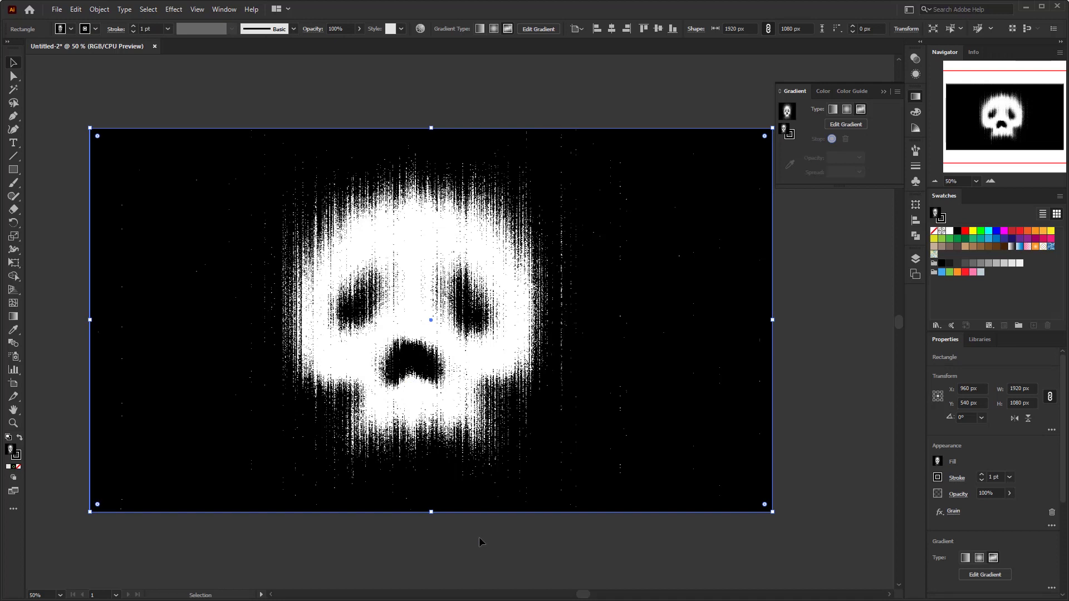
pyautogui.click(479, 536)
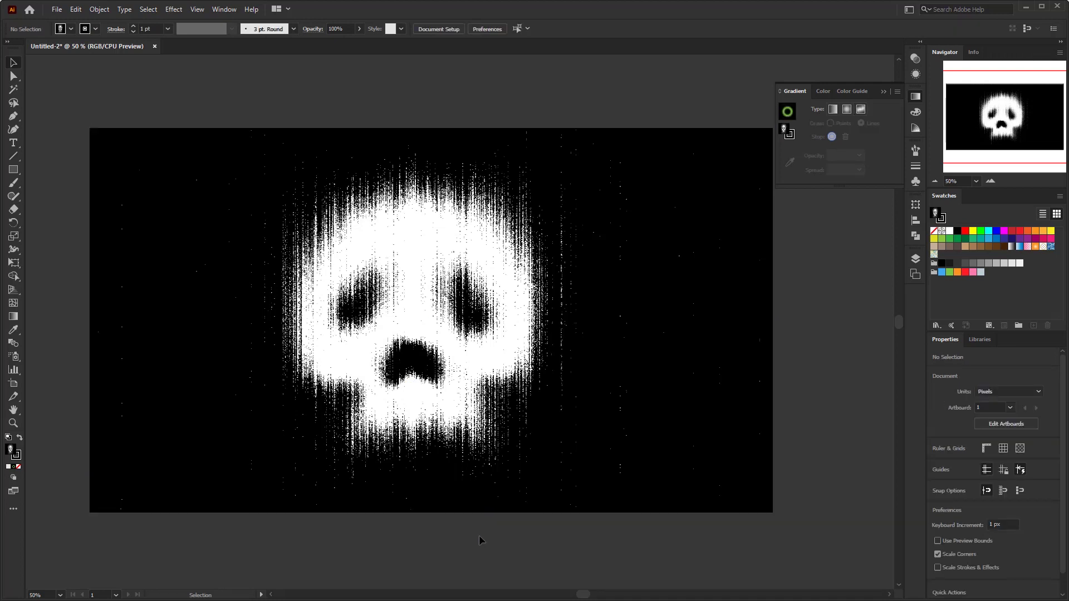